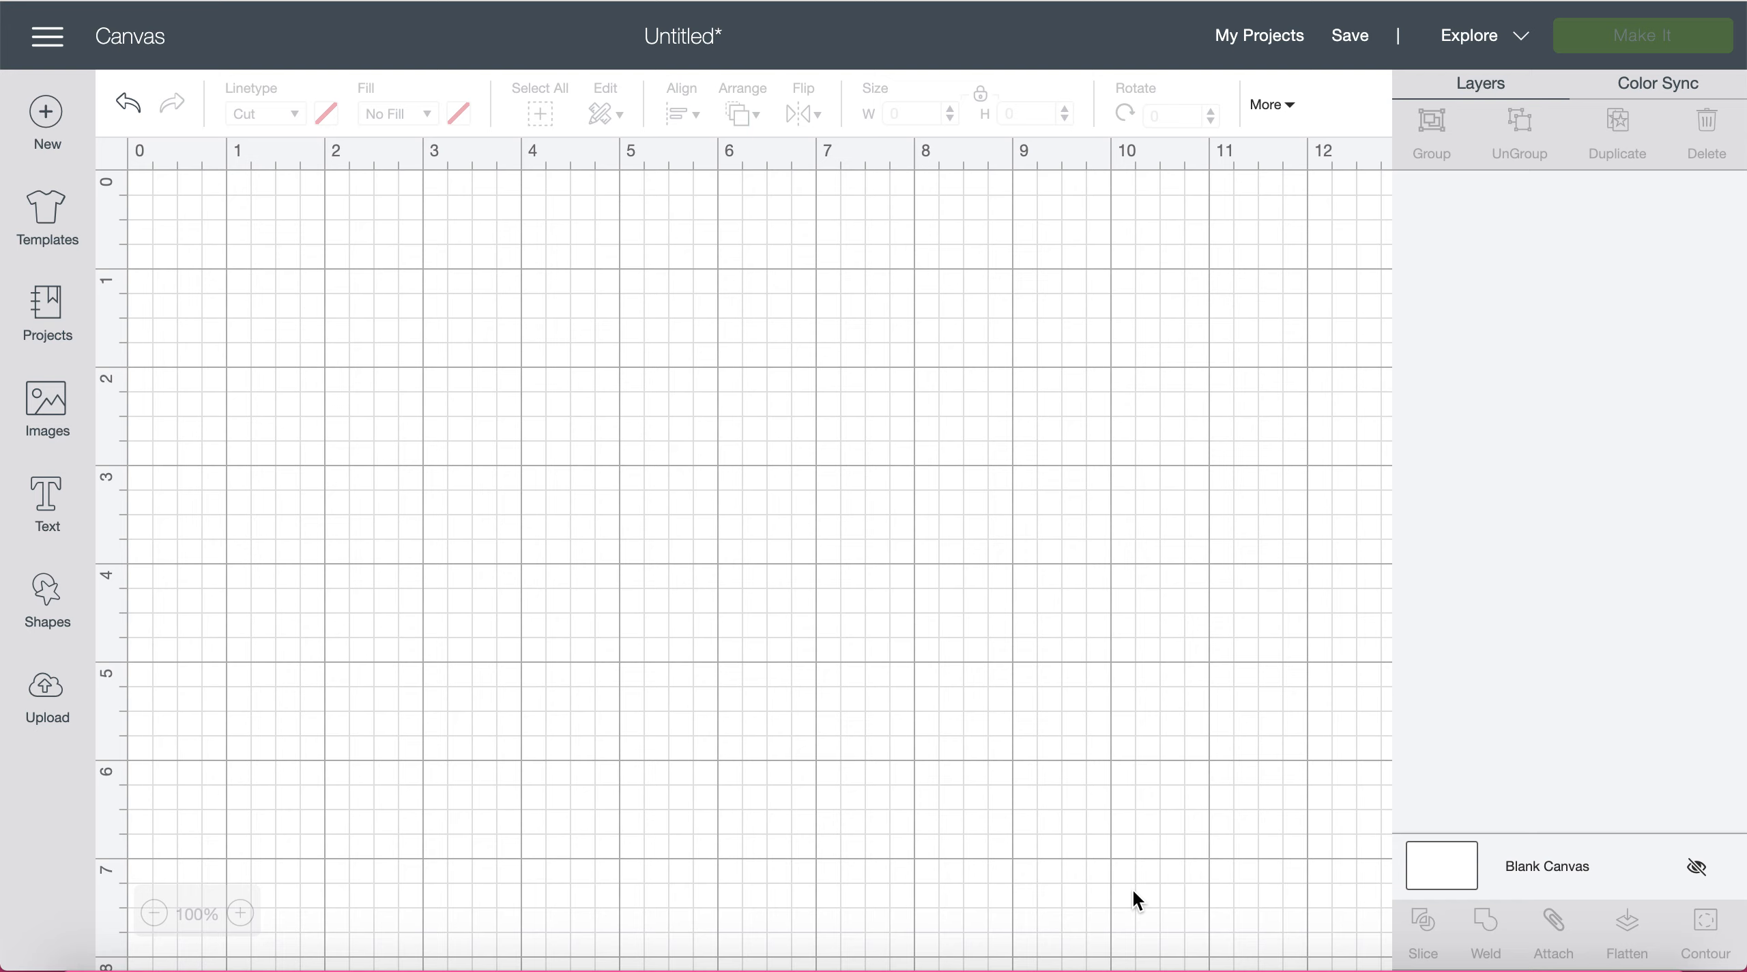
# Step: Upload Bigsister.svg from the Samsung_T5 drive and save it to the uploaded images under the name Bigsister
pyautogui.click(56, 701)
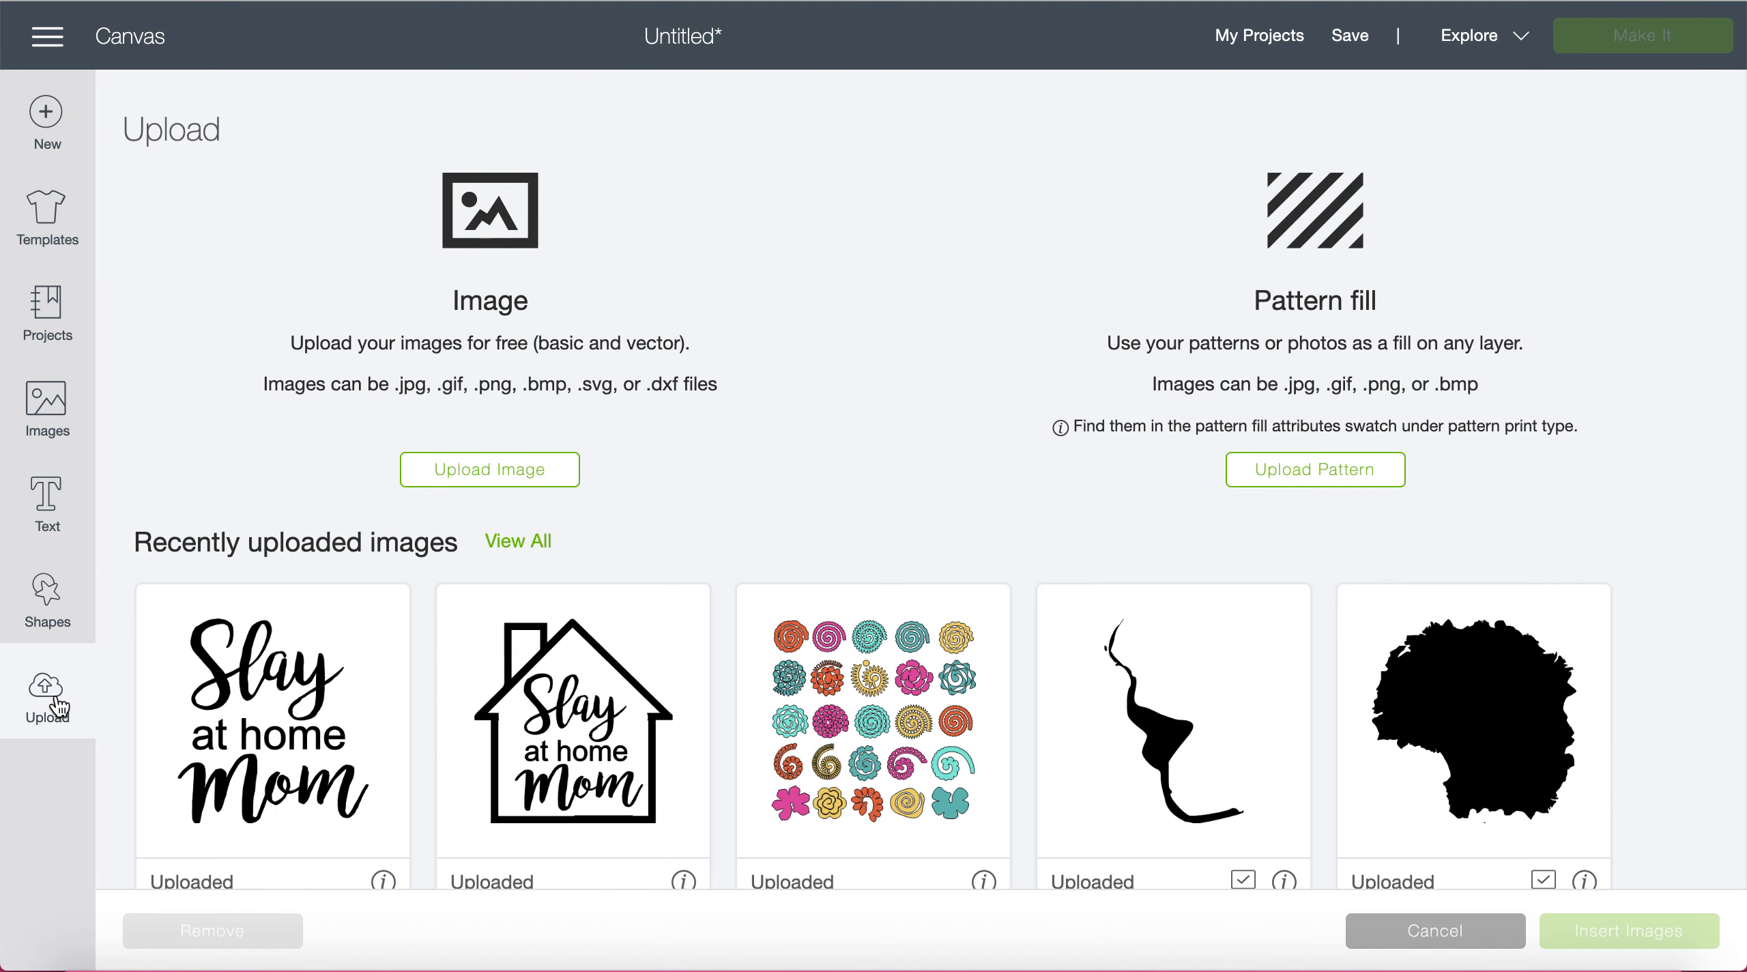
pyautogui.click(476, 471)
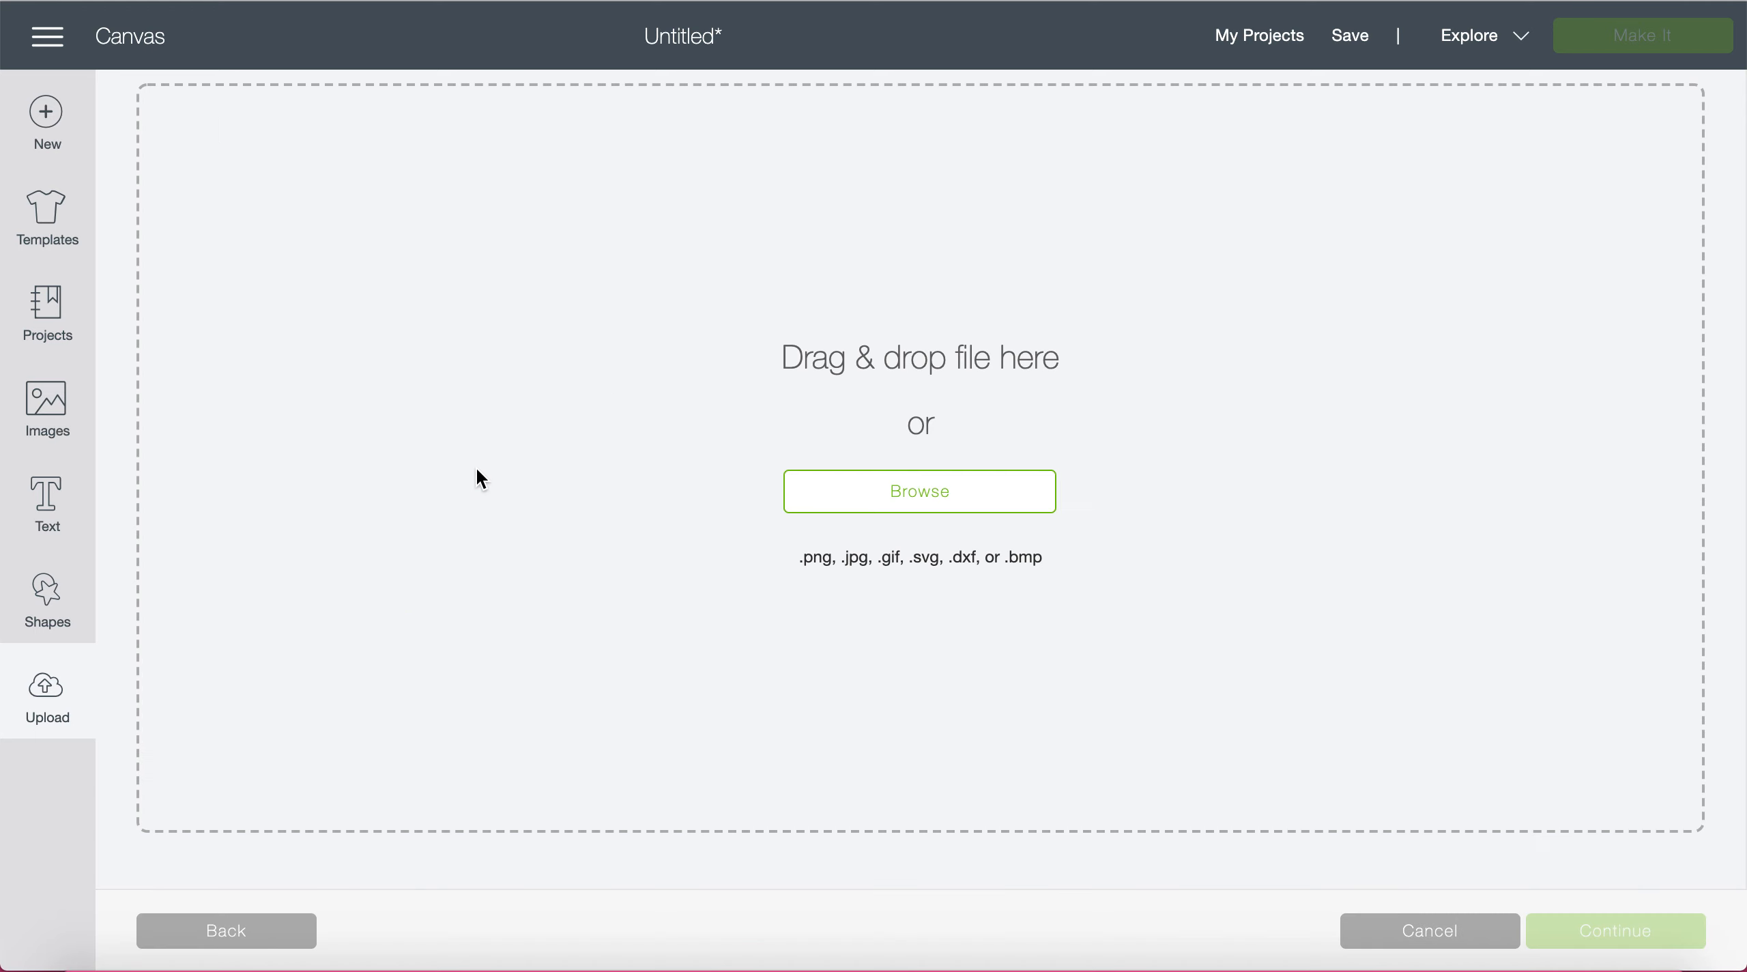
pyautogui.click(867, 492)
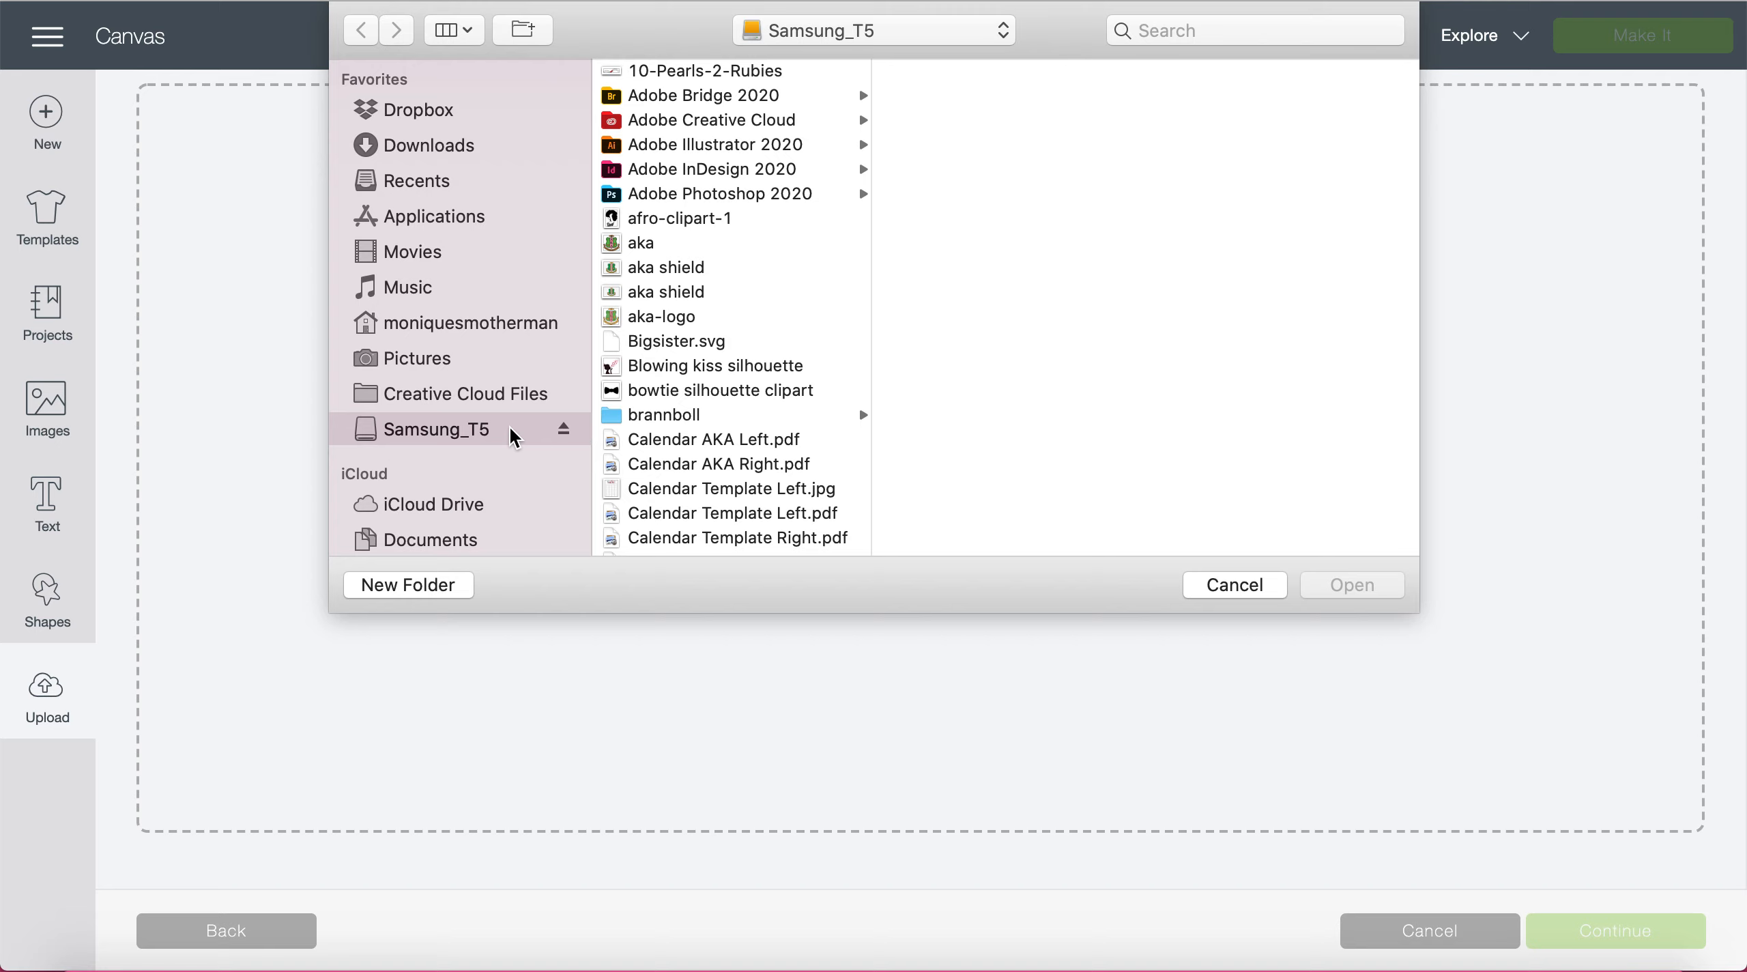
pyautogui.scroll(-3, 675, 440)
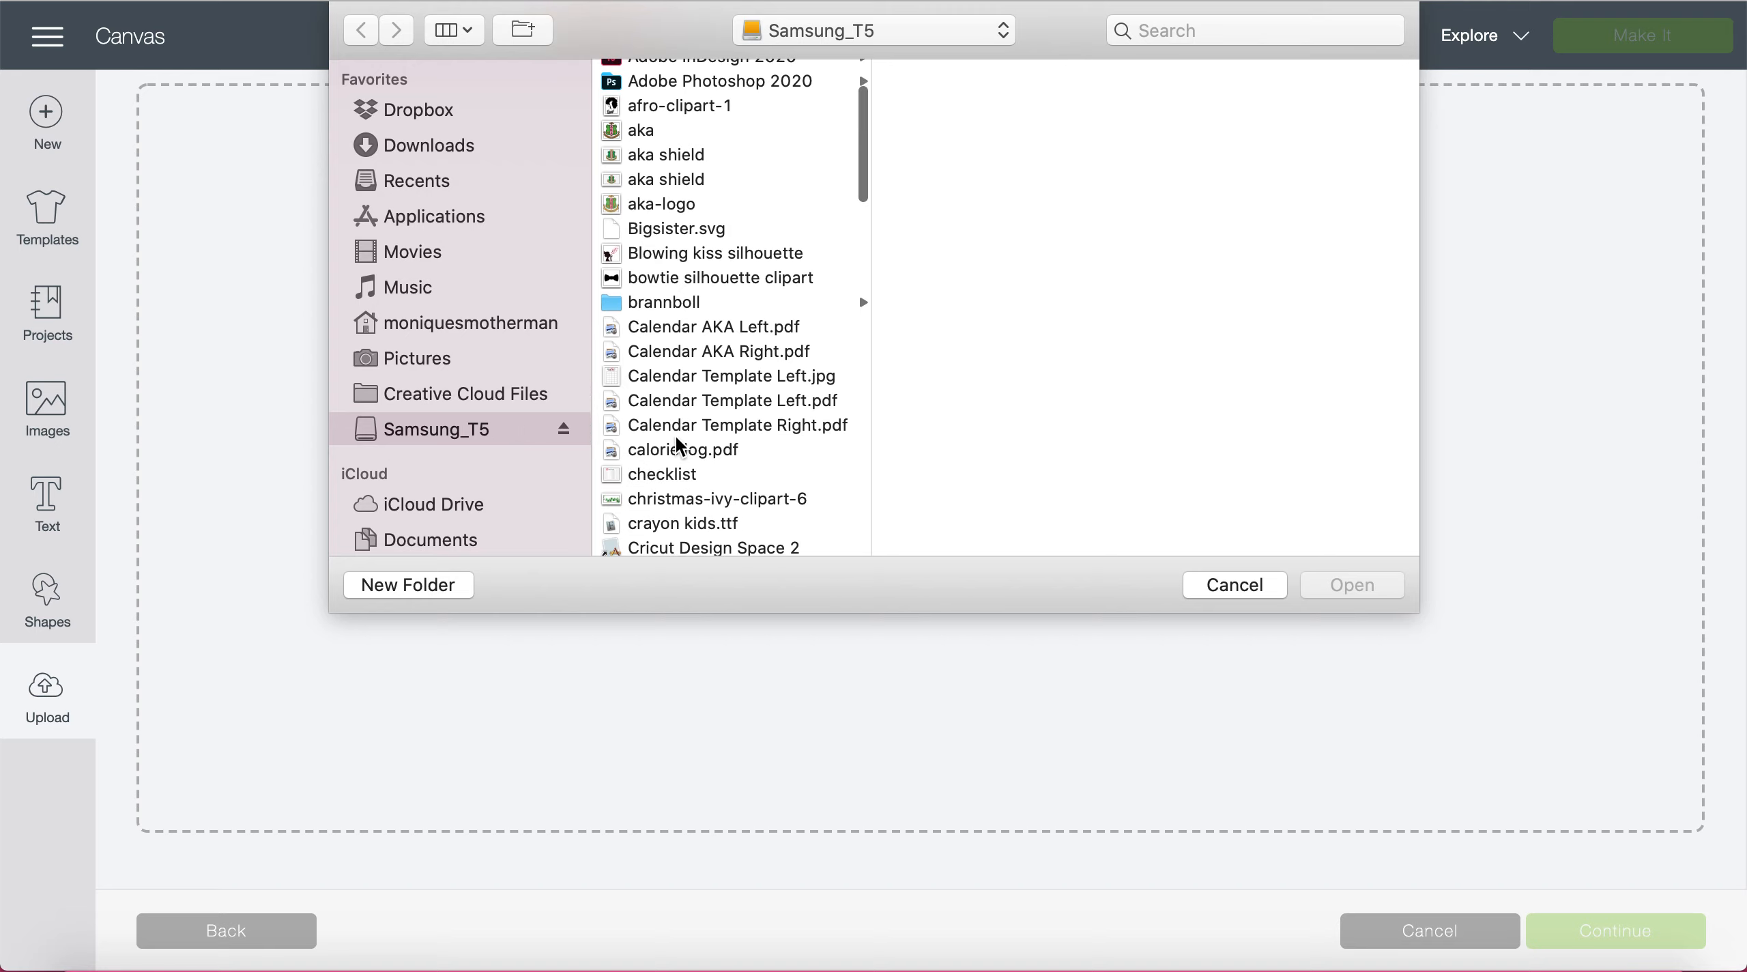
pyautogui.click(716, 234)
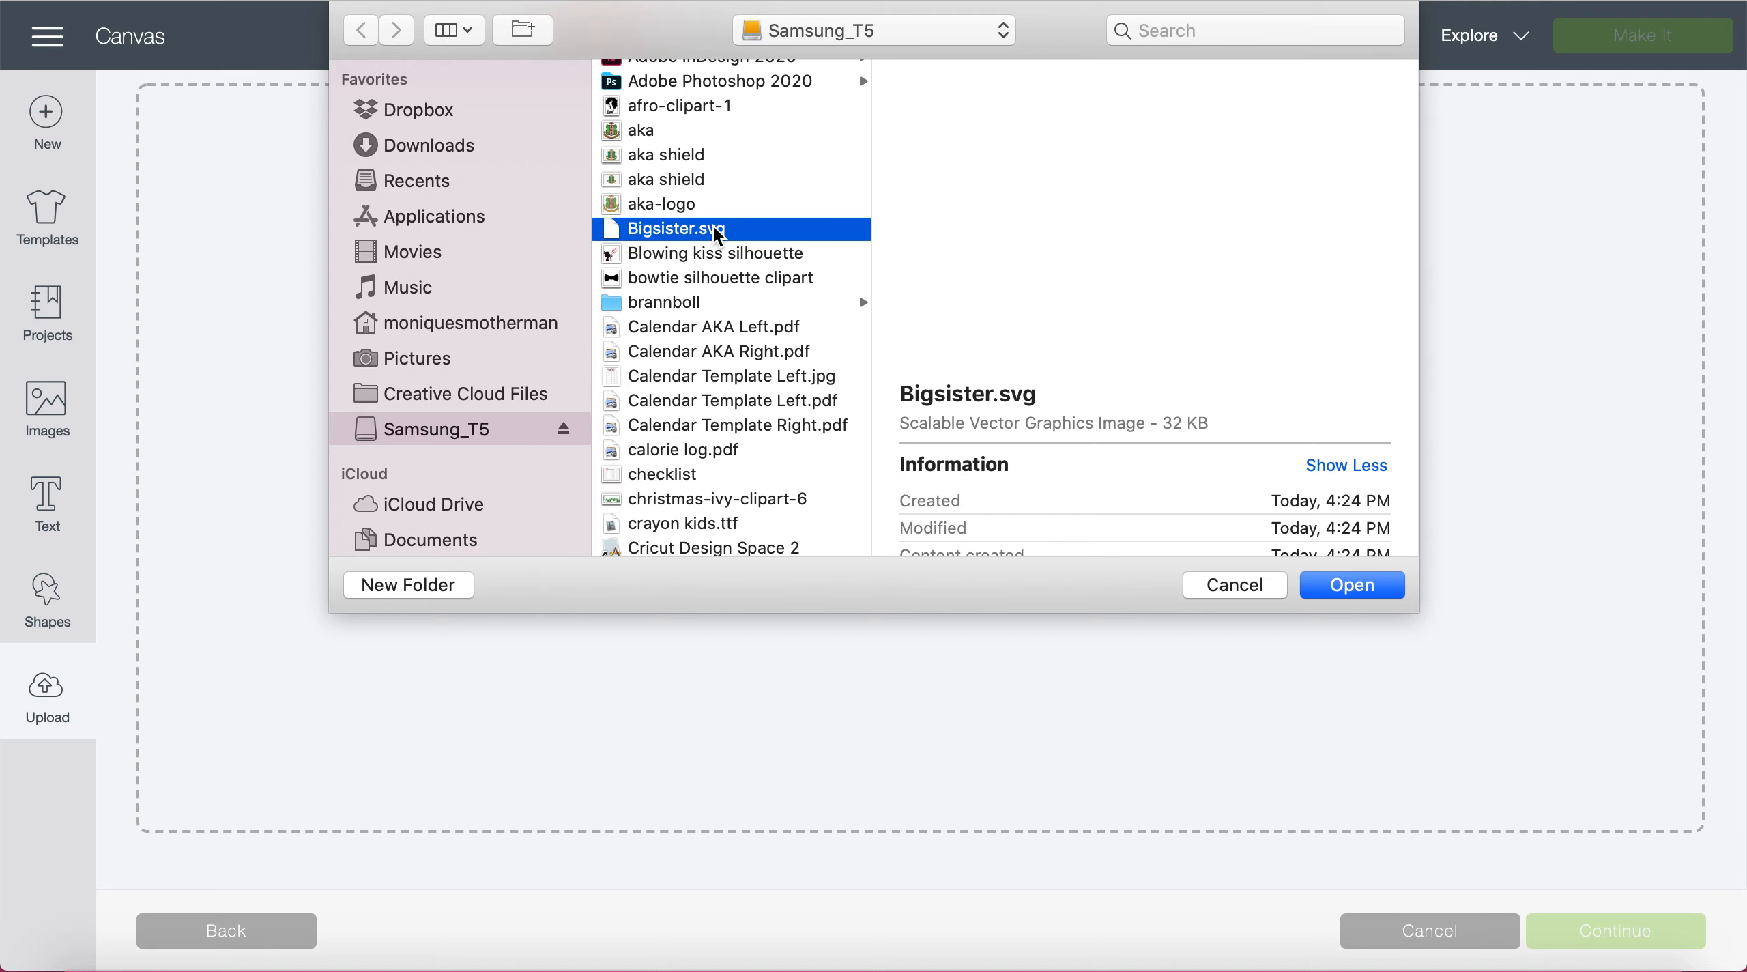
pyautogui.click(1332, 588)
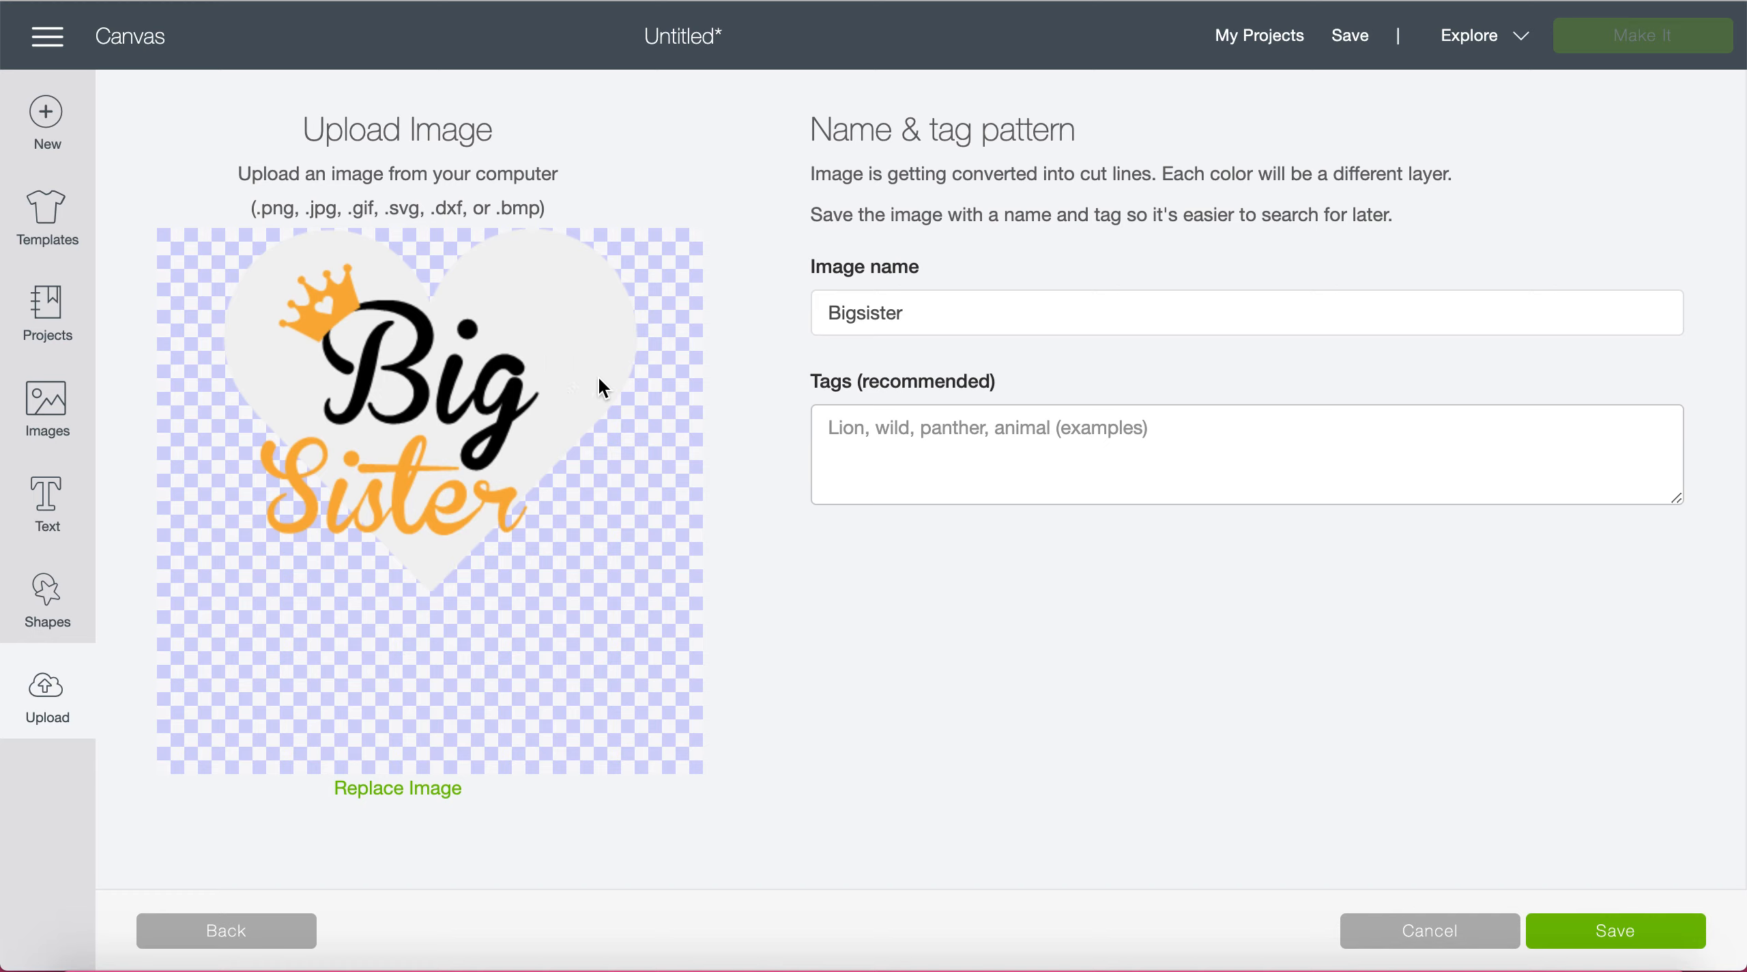
pyautogui.click(1620, 939)
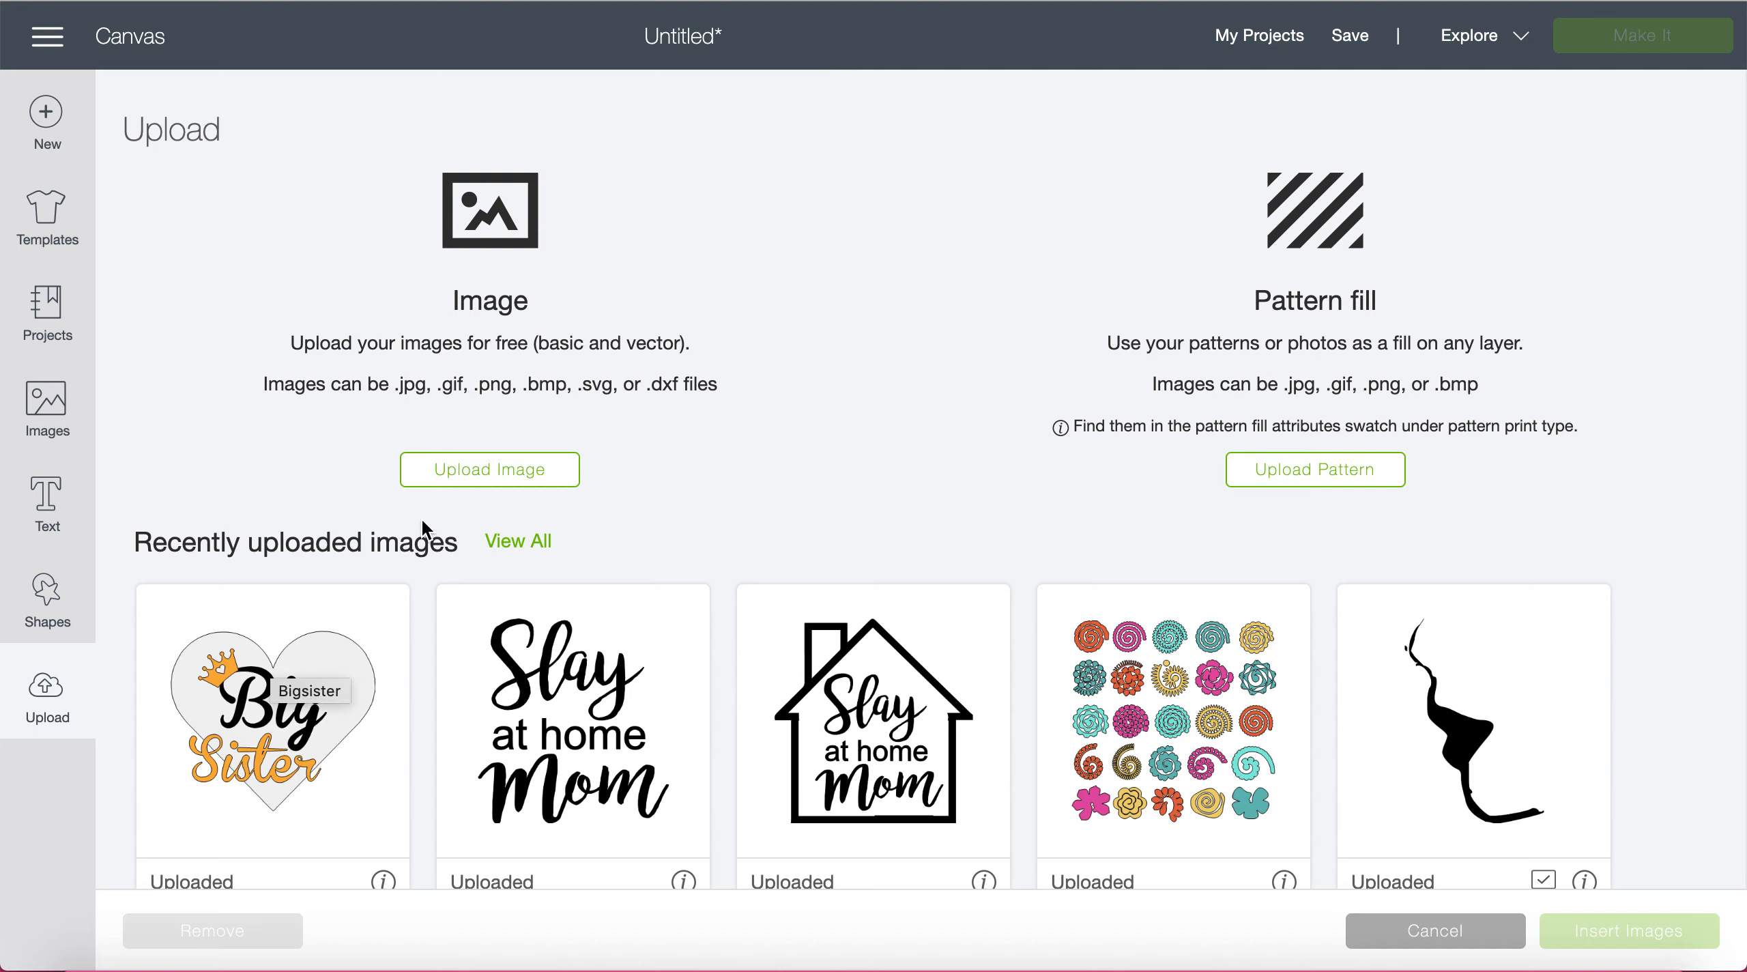
# Step: Upload Little mister.svg from the Samsung_T5 drive and save it to the uploaded images as Little mister
pyautogui.click(494, 474)
pyautogui.click(885, 491)
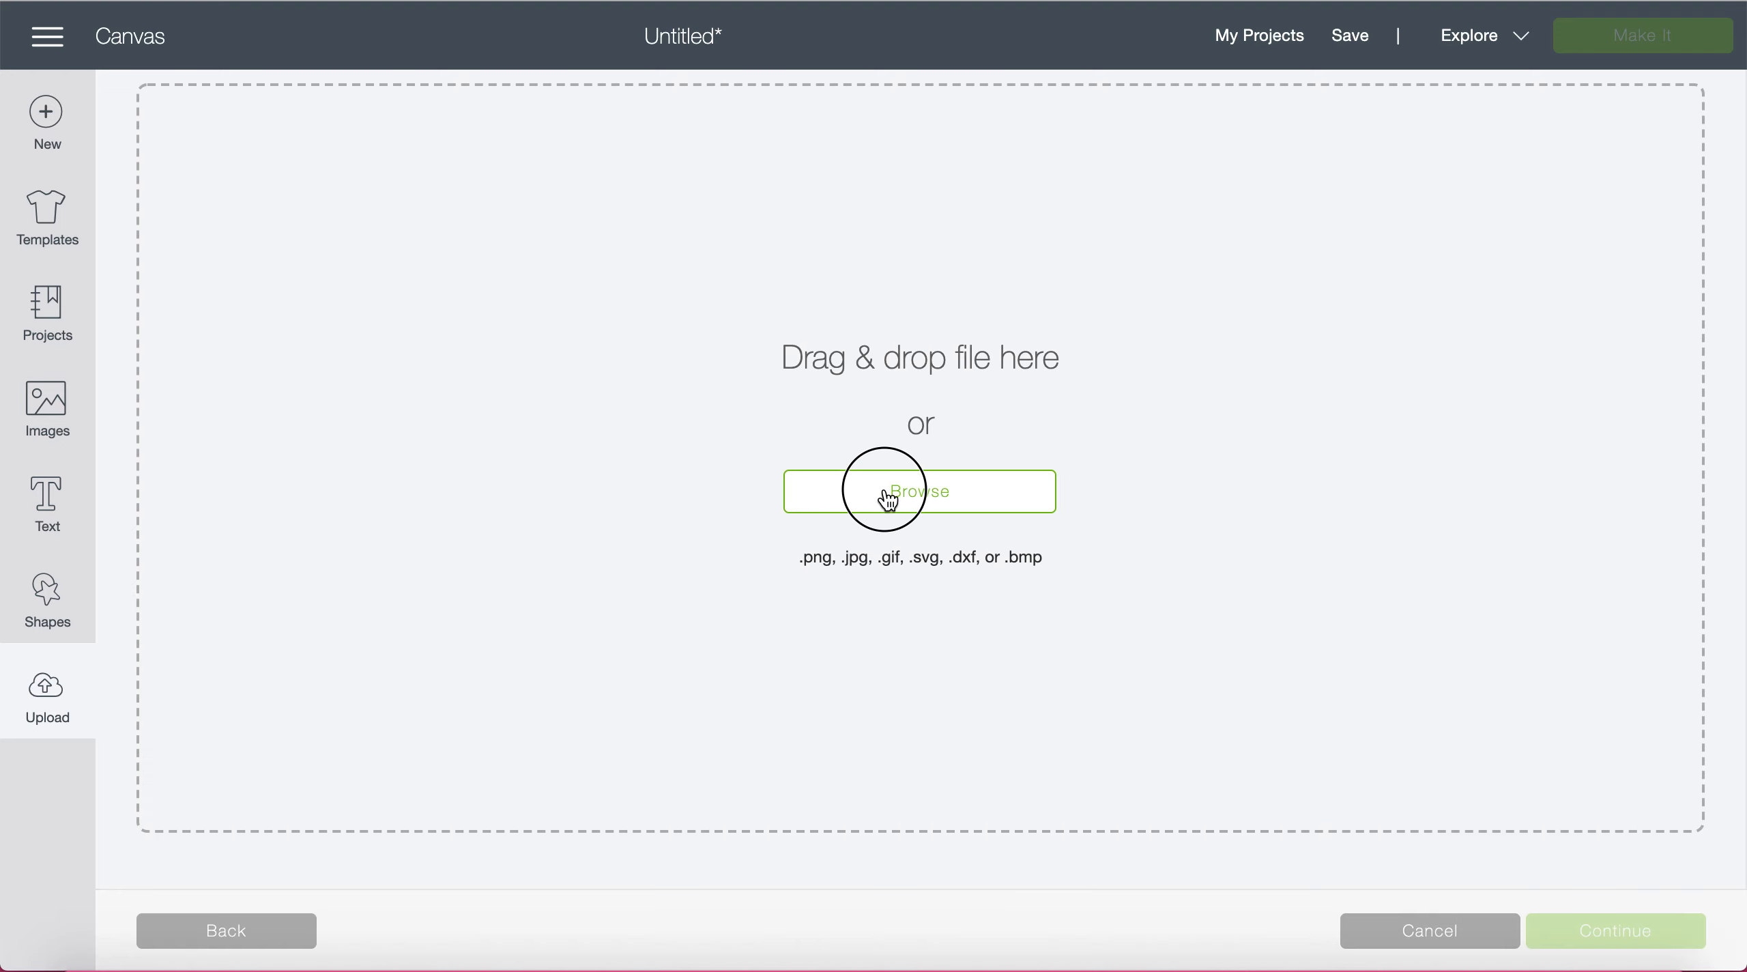
pyautogui.scroll(-15, 703, 322)
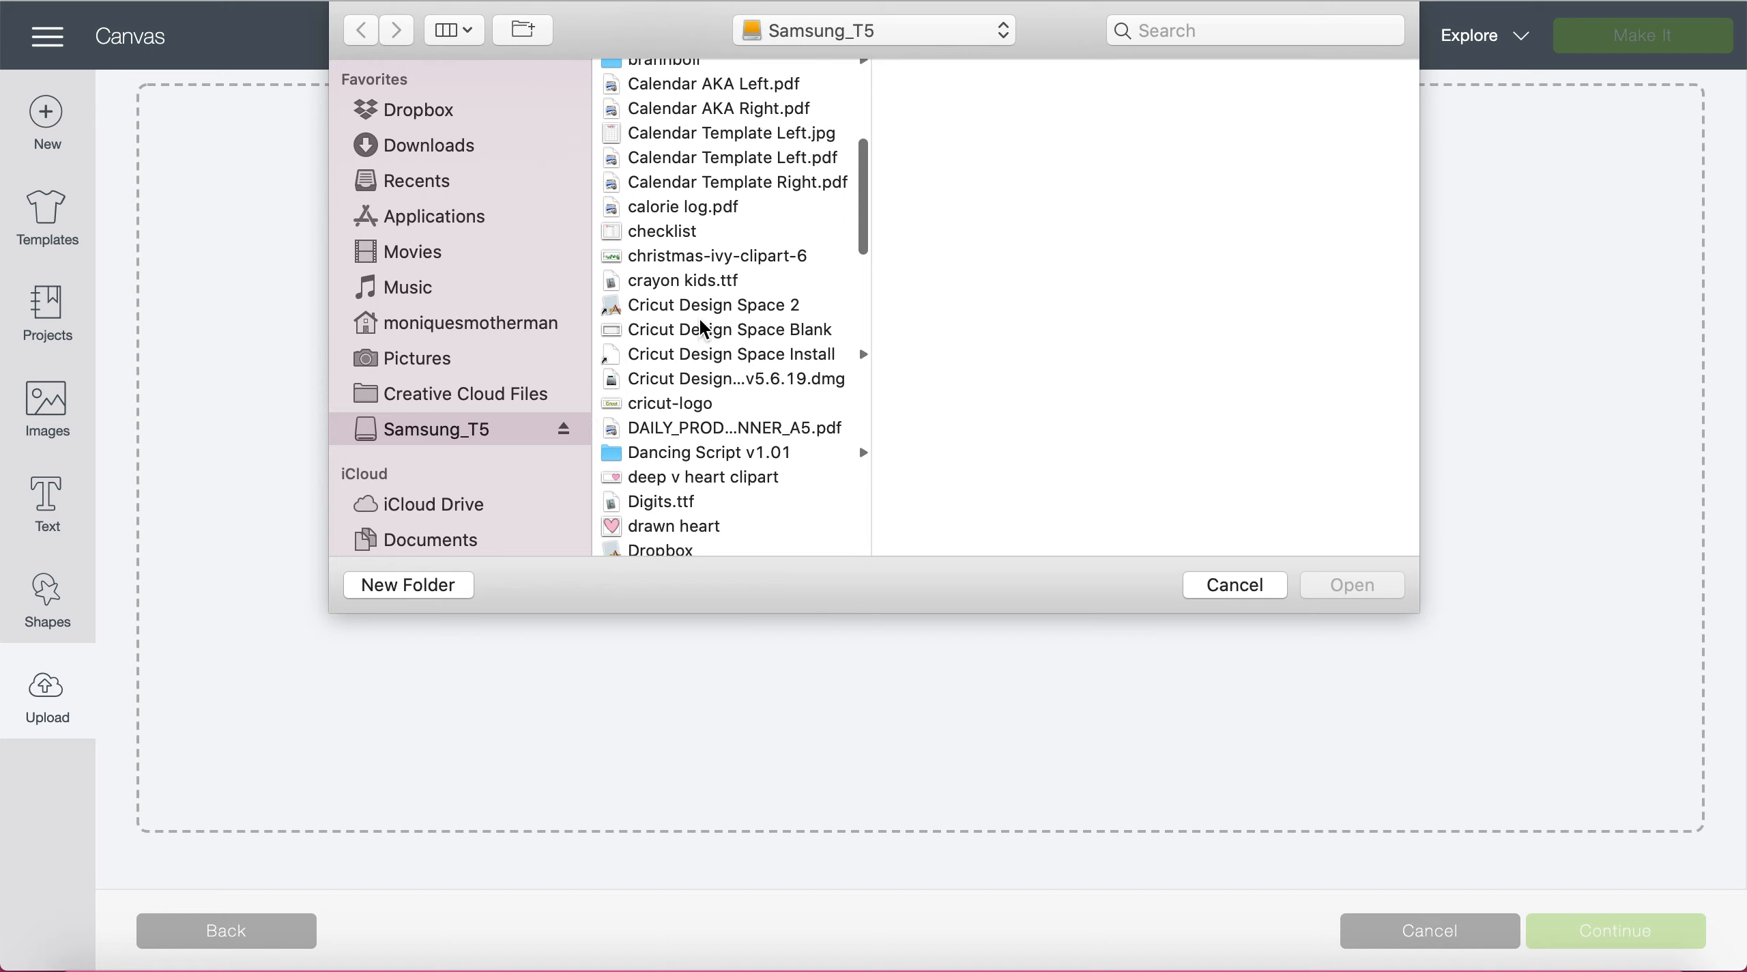
pyautogui.scroll(-10, 701, 324)
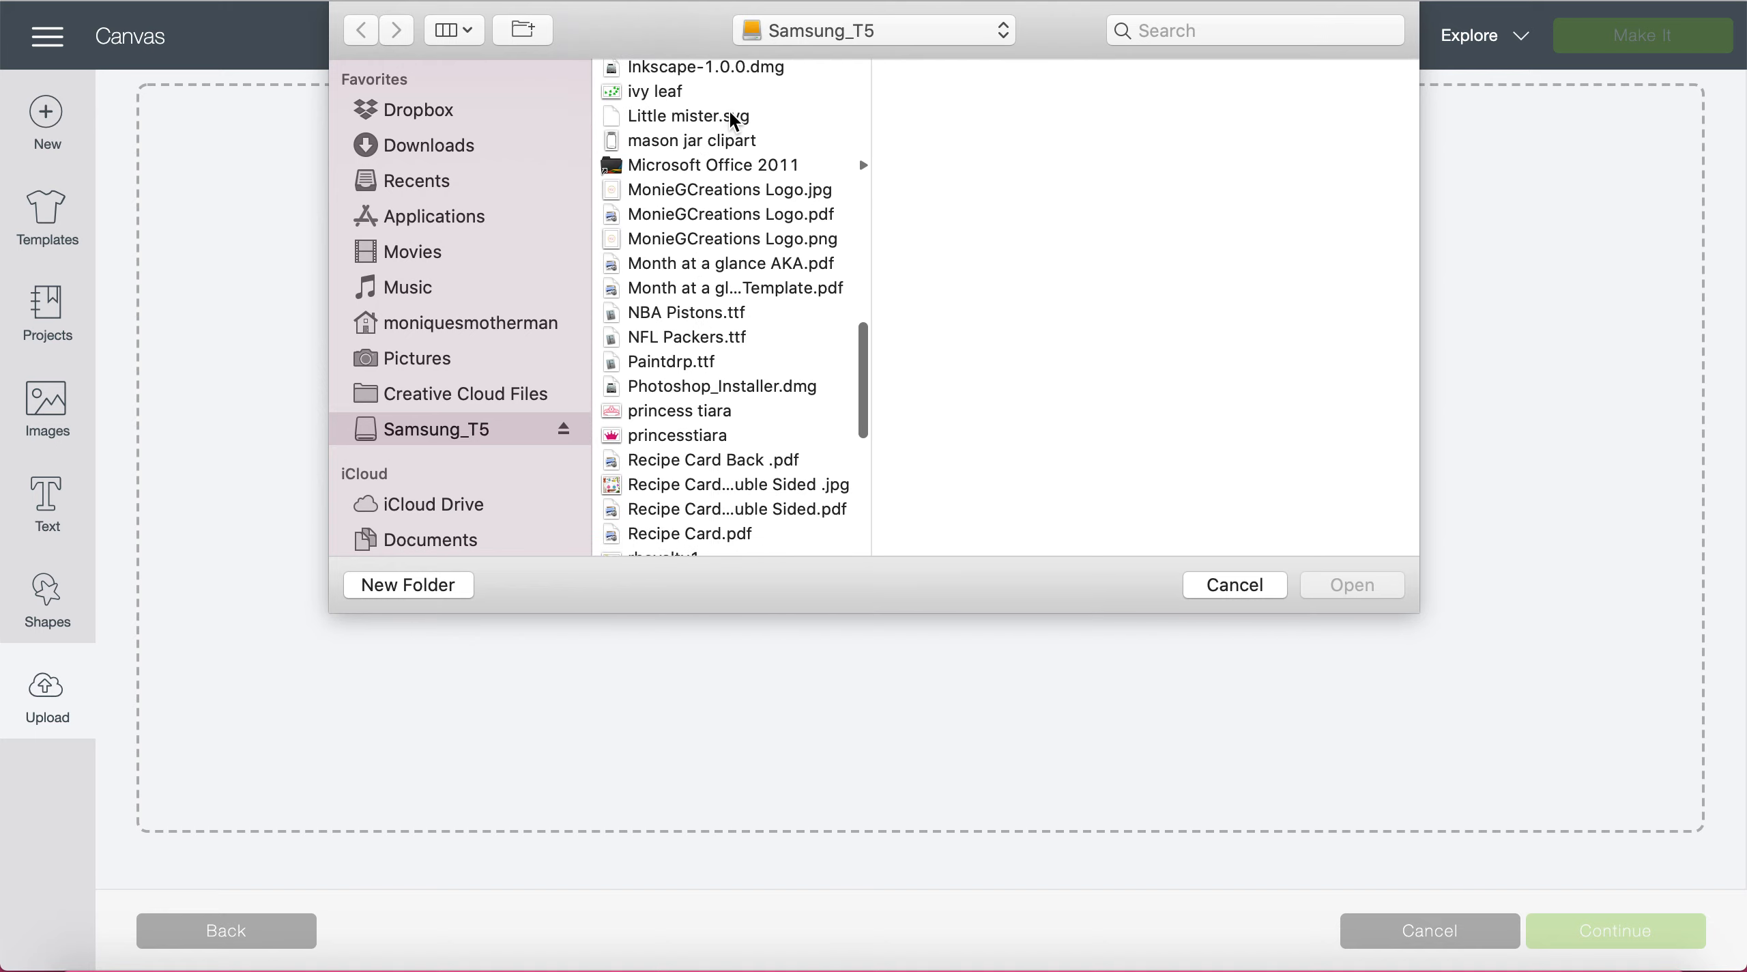
pyautogui.click(728, 117)
pyautogui.click(1325, 585)
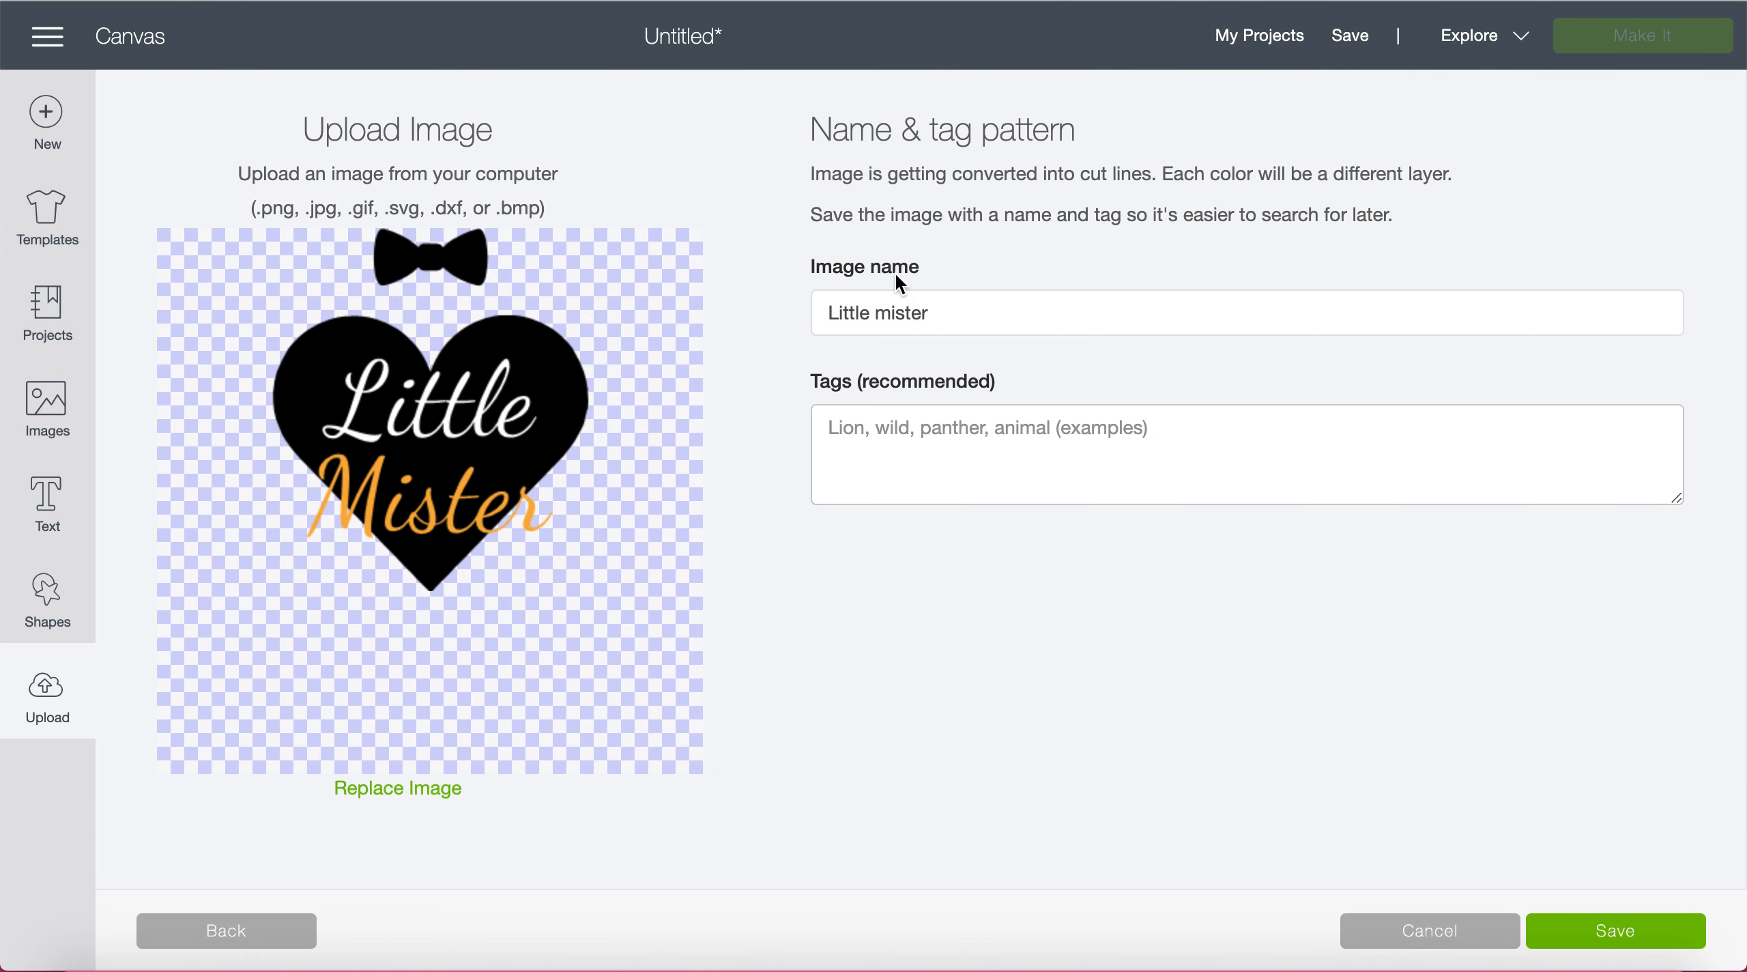
pyautogui.click(1627, 936)
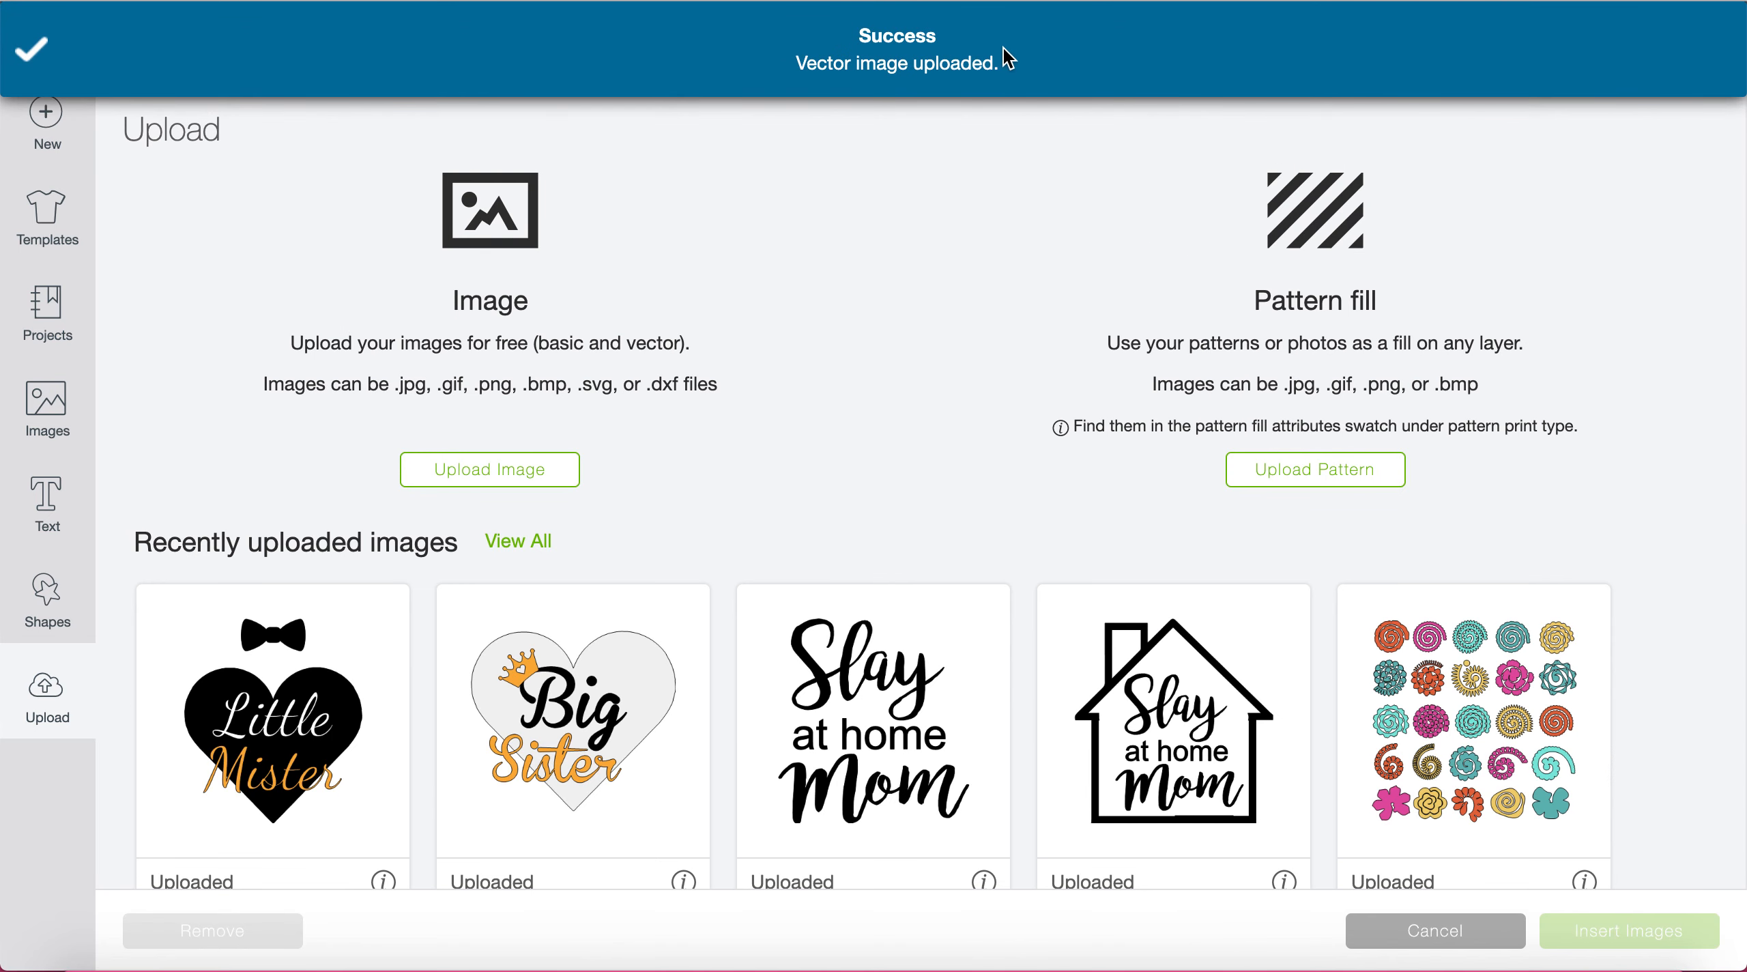
# Step: Insert the uploaded Little mister and Bigsister images together onto the canvas
pyautogui.click(281, 722)
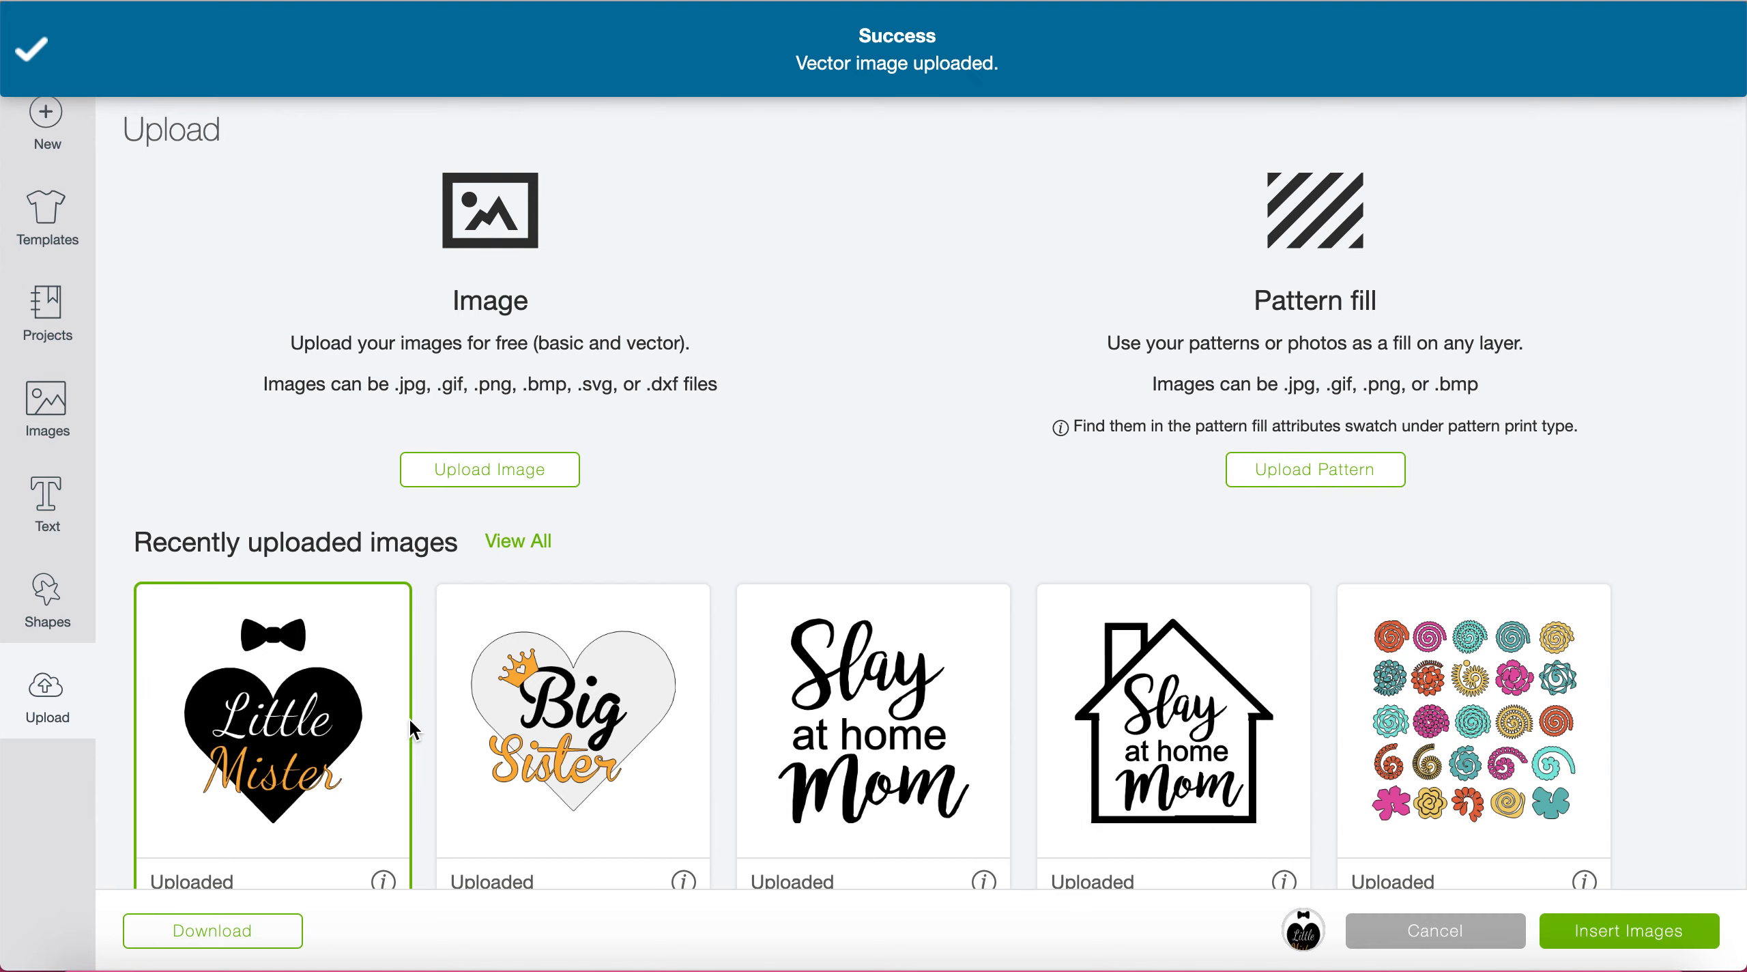
pyautogui.click(541, 742)
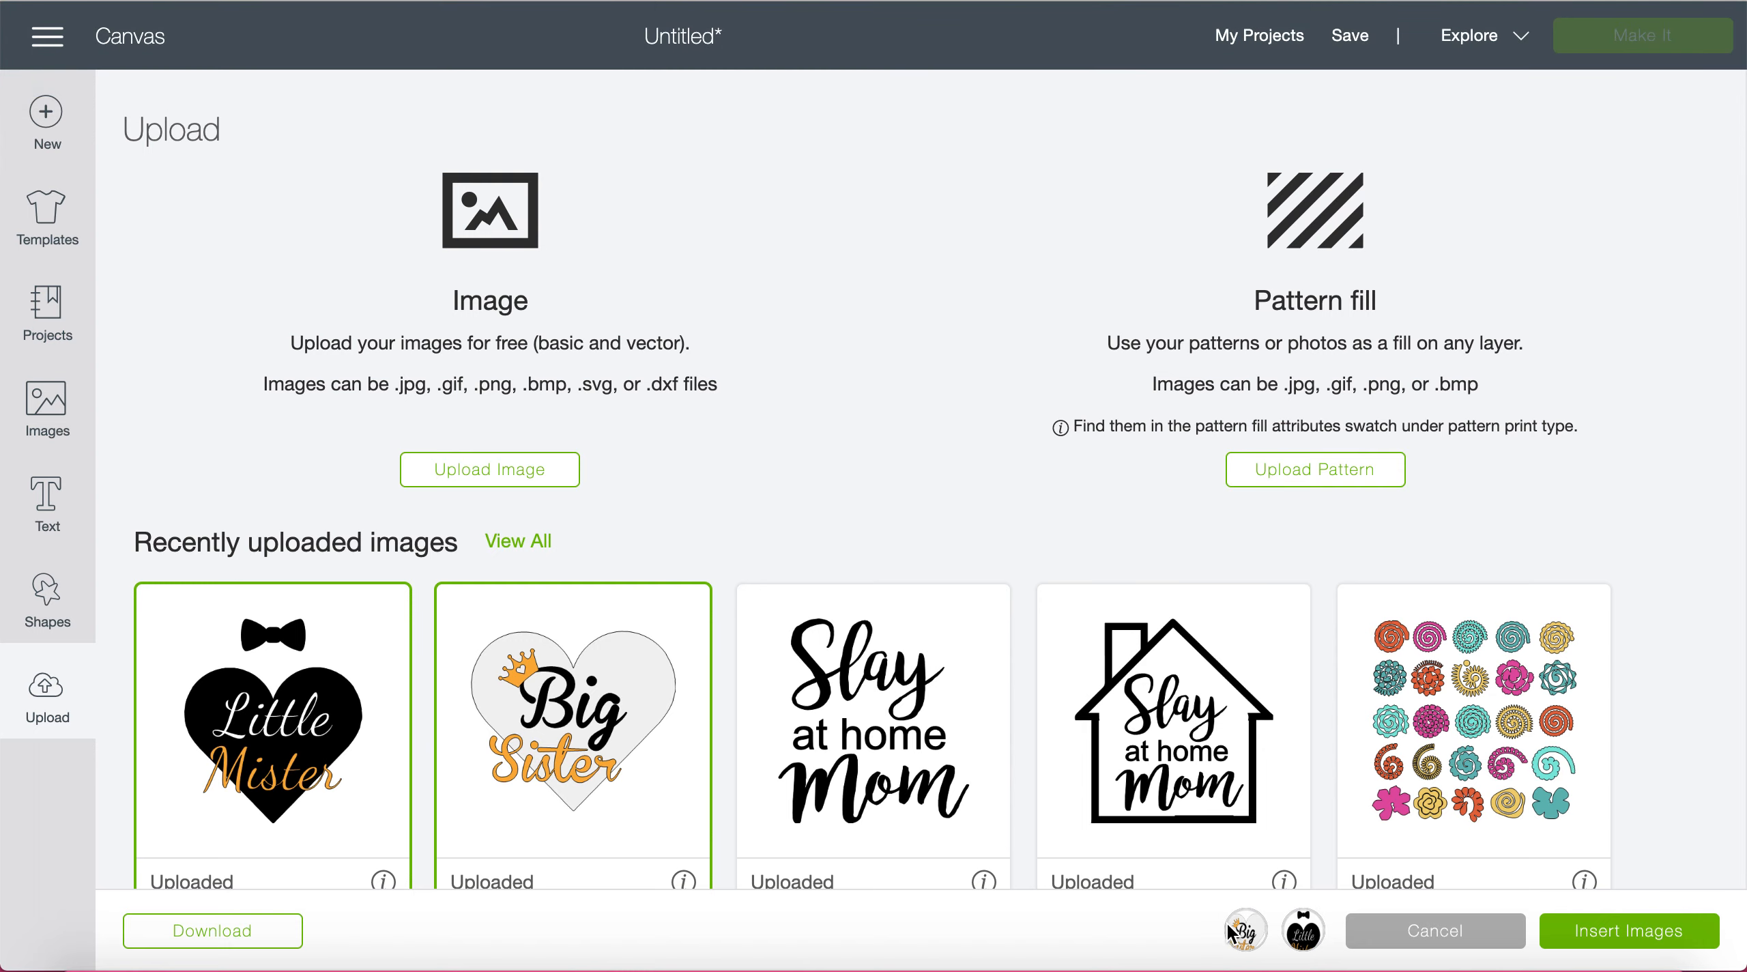
pyautogui.moveTo(1303, 934)
pyautogui.click(1590, 944)
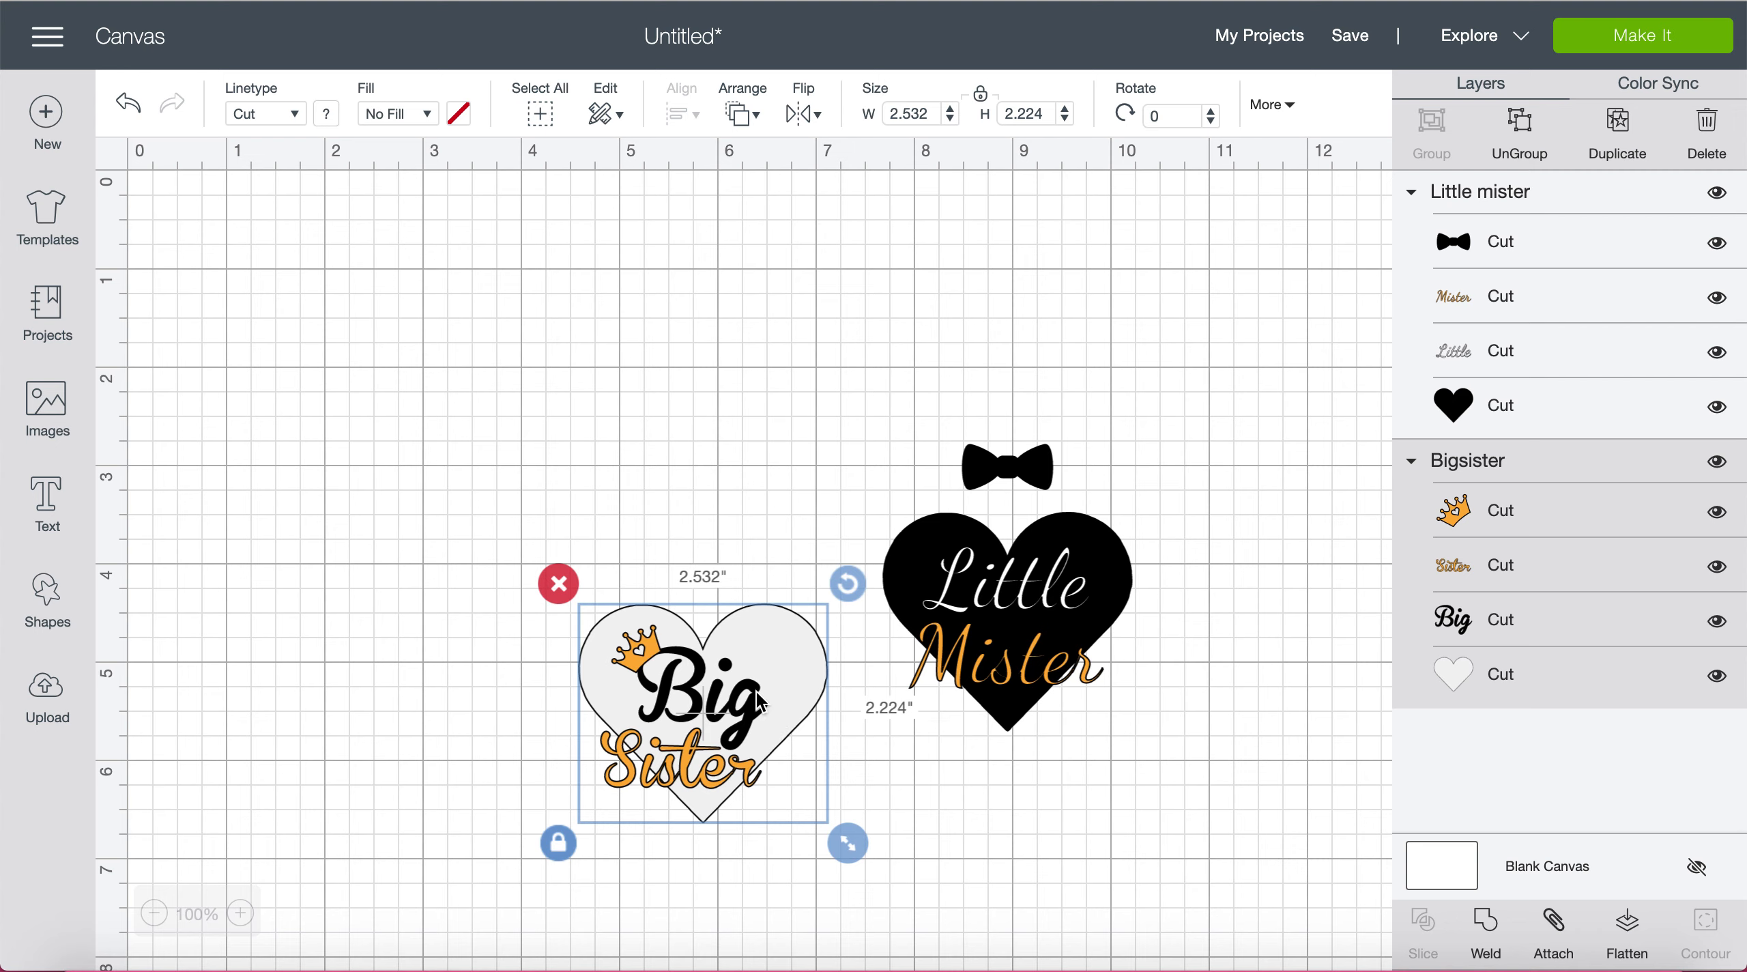
# Step: Move the Bigsister and Little mister designs well apart on the canvas and select the Bigsister design
pyautogui.moveTo(758, 699); pyautogui.dragTo(529, 450)
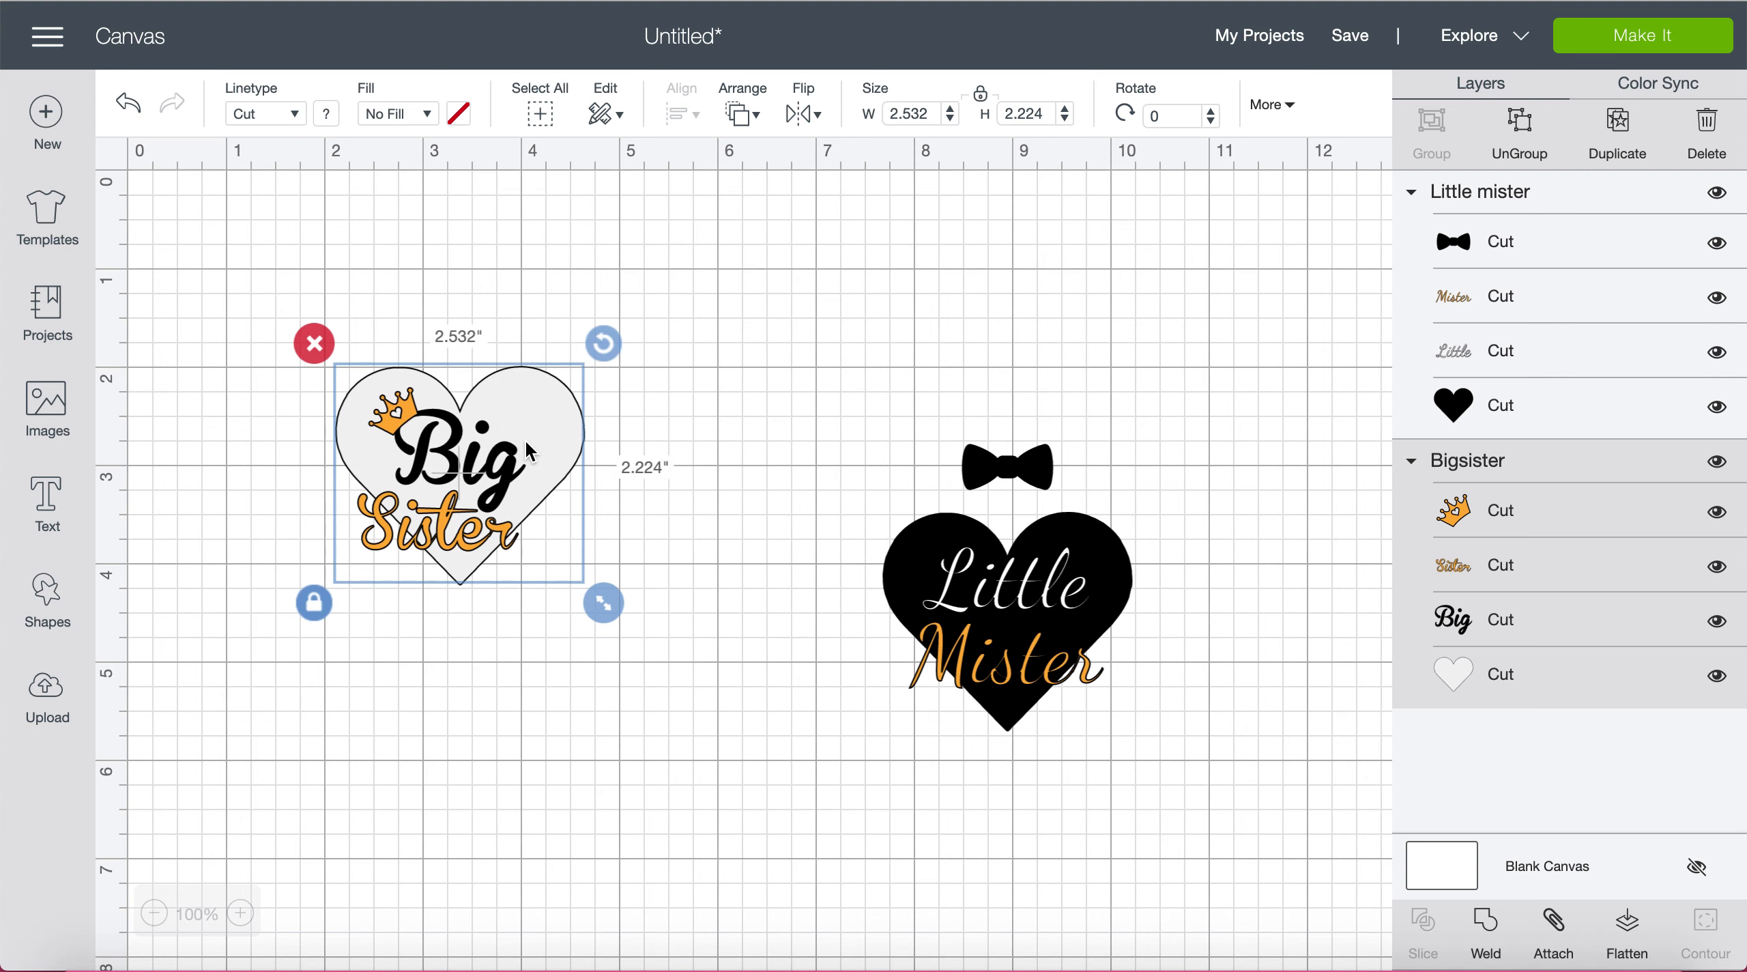
pyautogui.moveTo(1055, 619); pyautogui.dragTo(1202, 623)
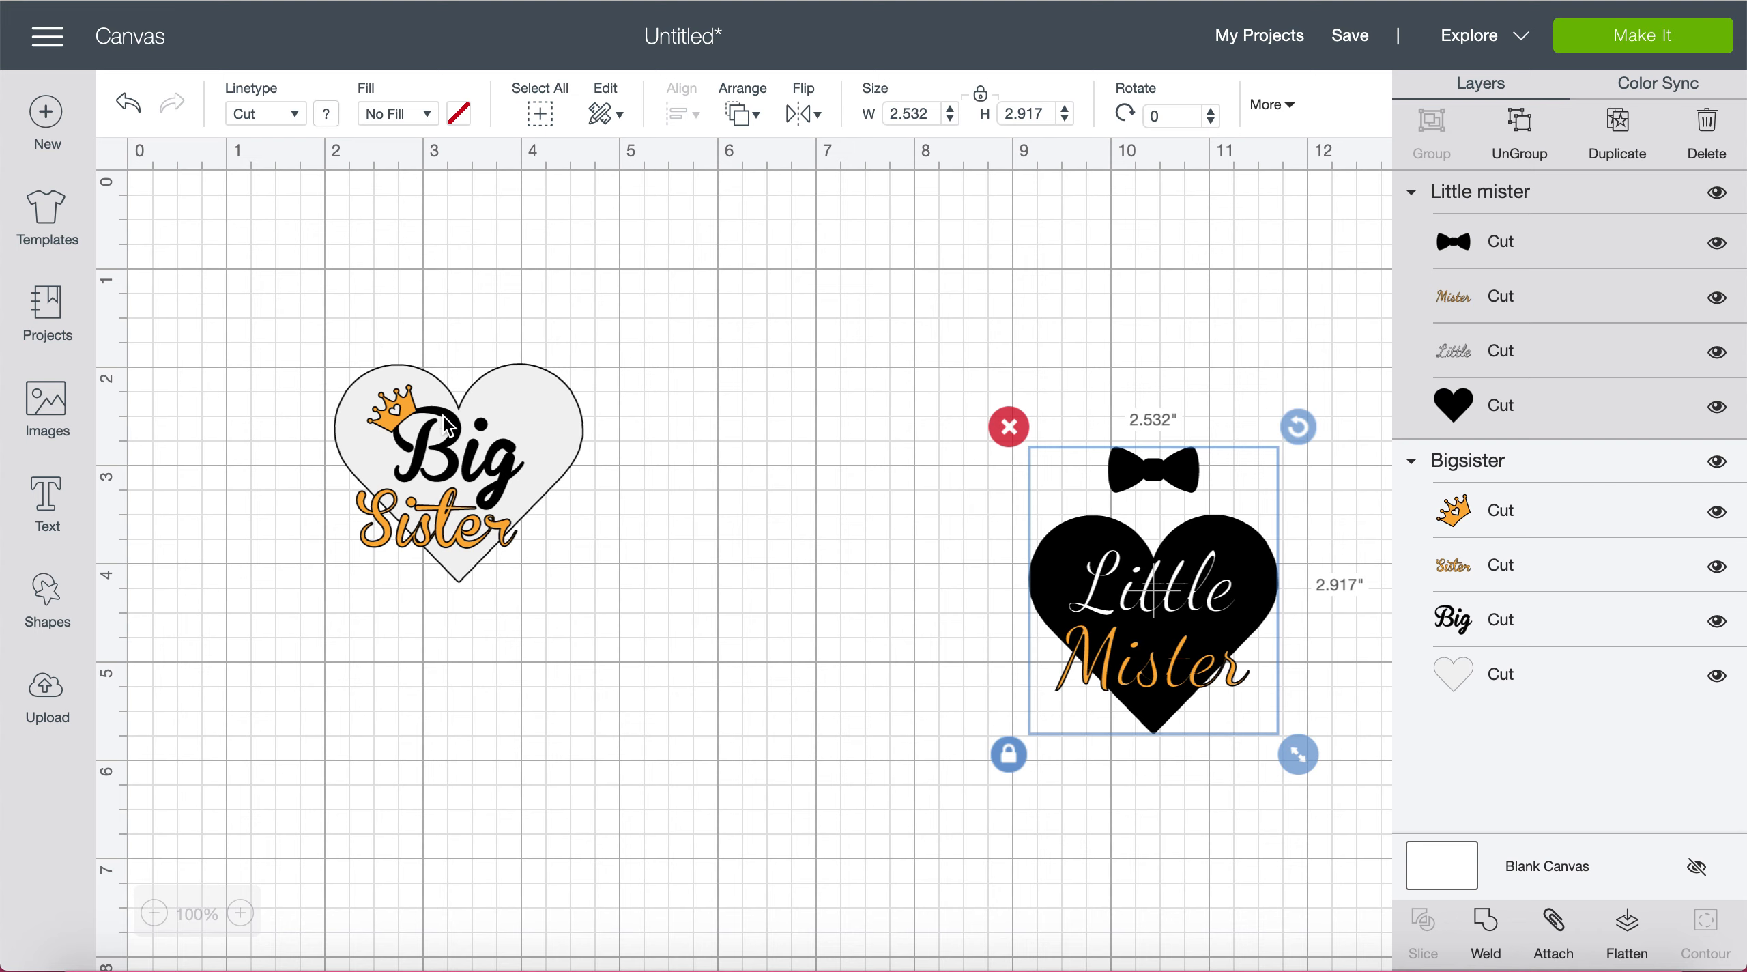
pyautogui.moveTo(320, 324); pyautogui.dragTo(655, 616)
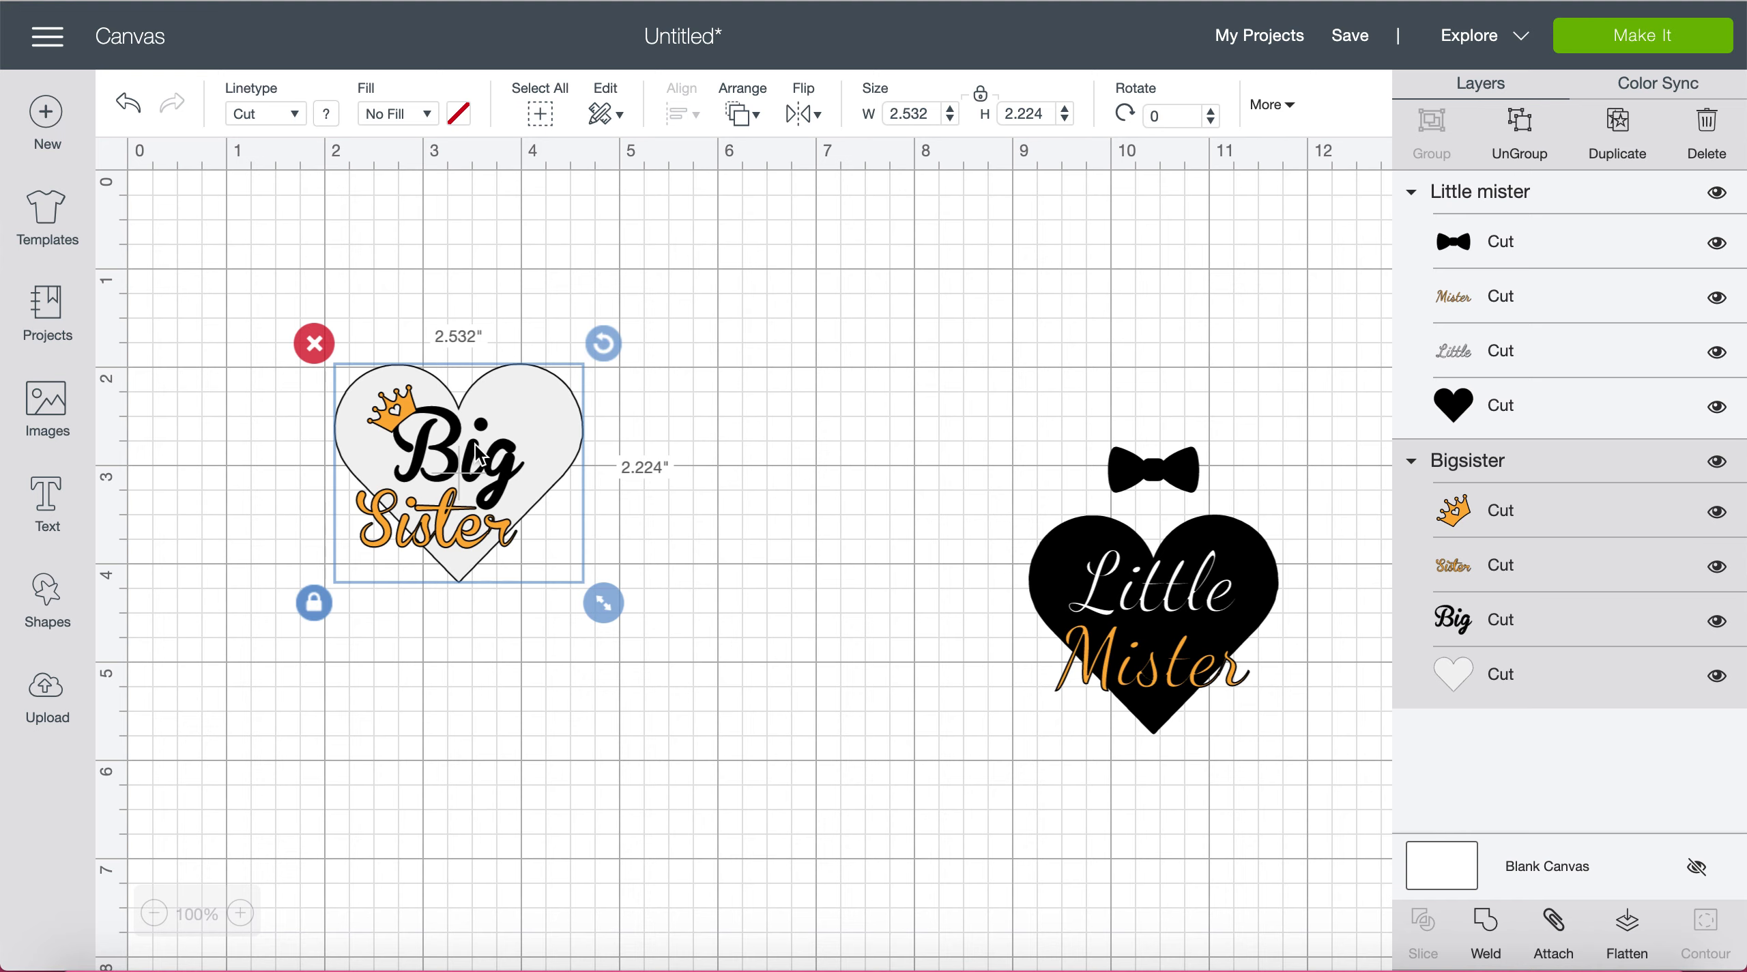
pyautogui.moveTo(549, 468)
pyautogui.mouseDown()
pyautogui.moveTo(655, 539)
pyautogui.moveTo(577, 471)
pyautogui.mouseUp()
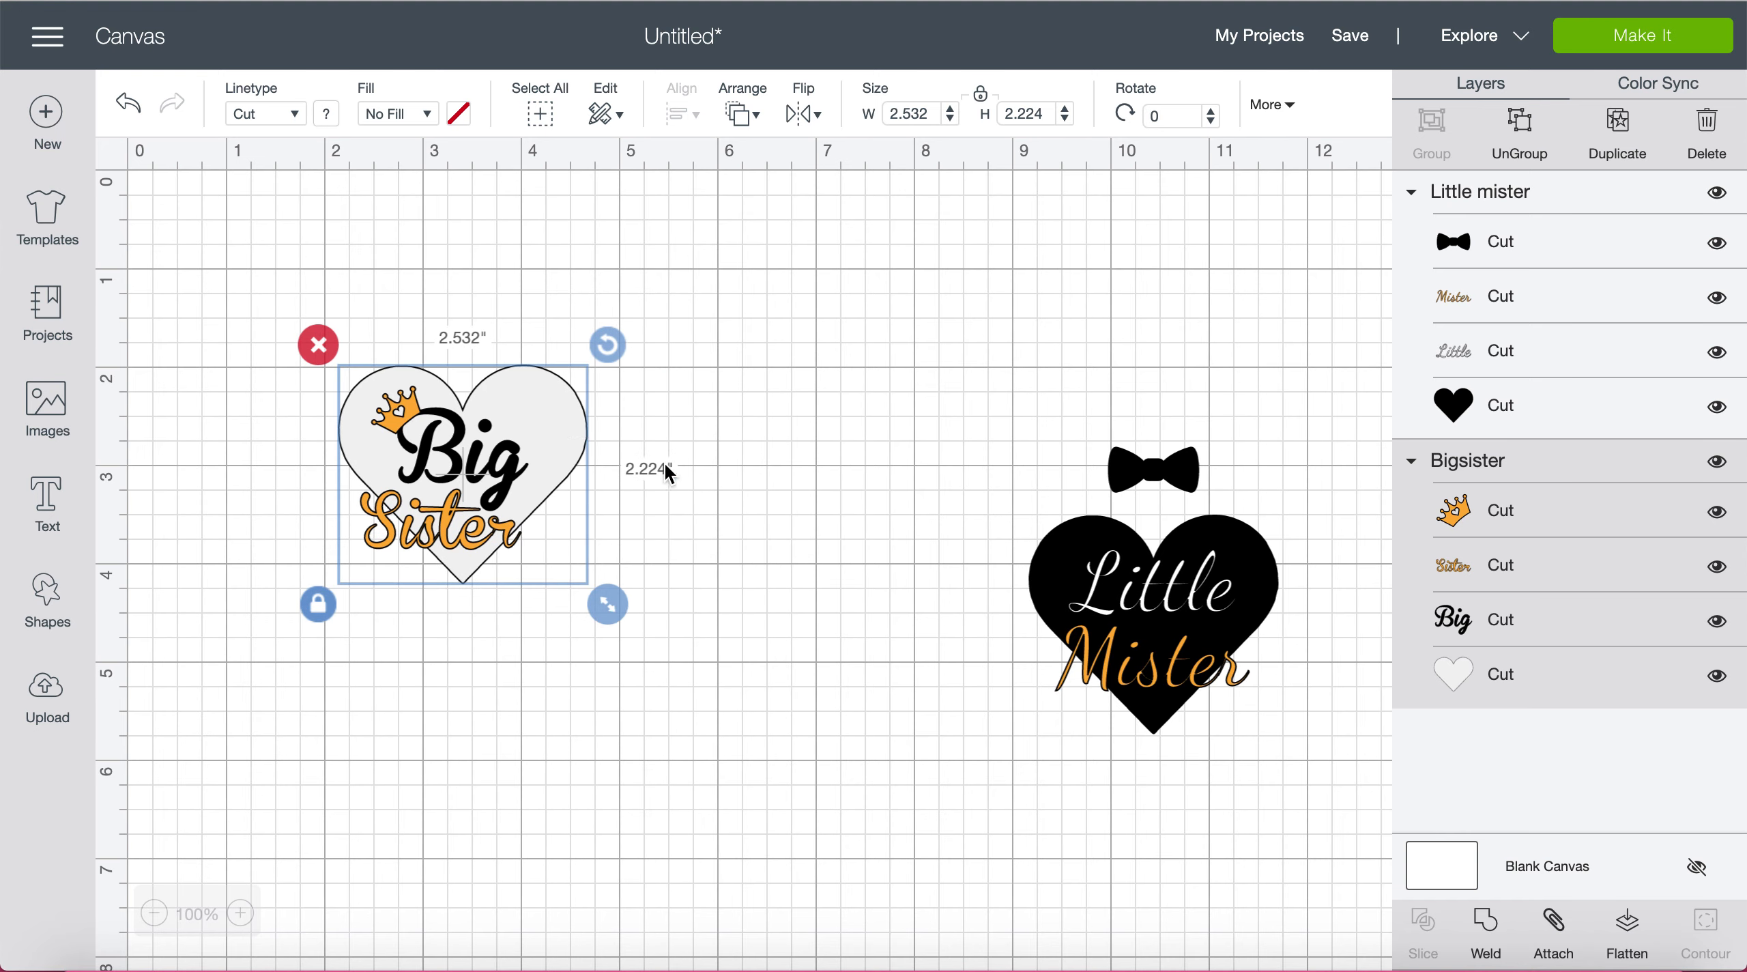
# Step: Ungroup the Bigsister design and move "Big", "Sister" and the crown off the heart as separate pieces
pyautogui.click(1515, 137)
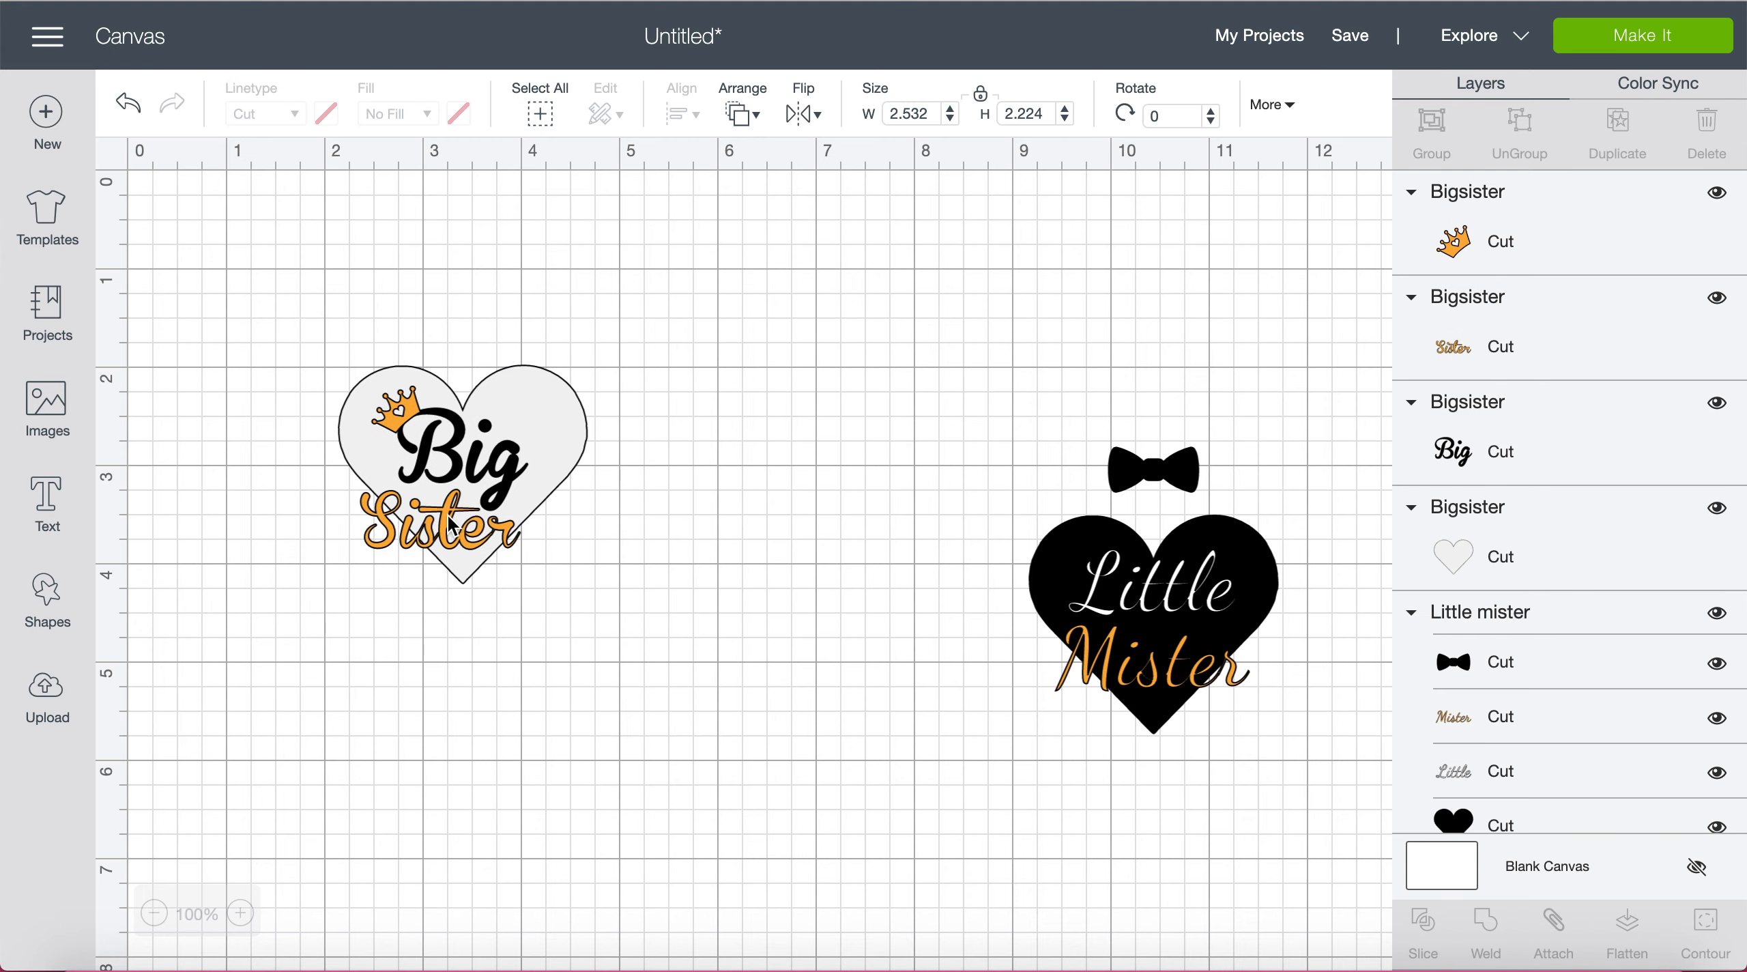
pyautogui.moveTo(532, 473); pyautogui.dragTo(760, 437)
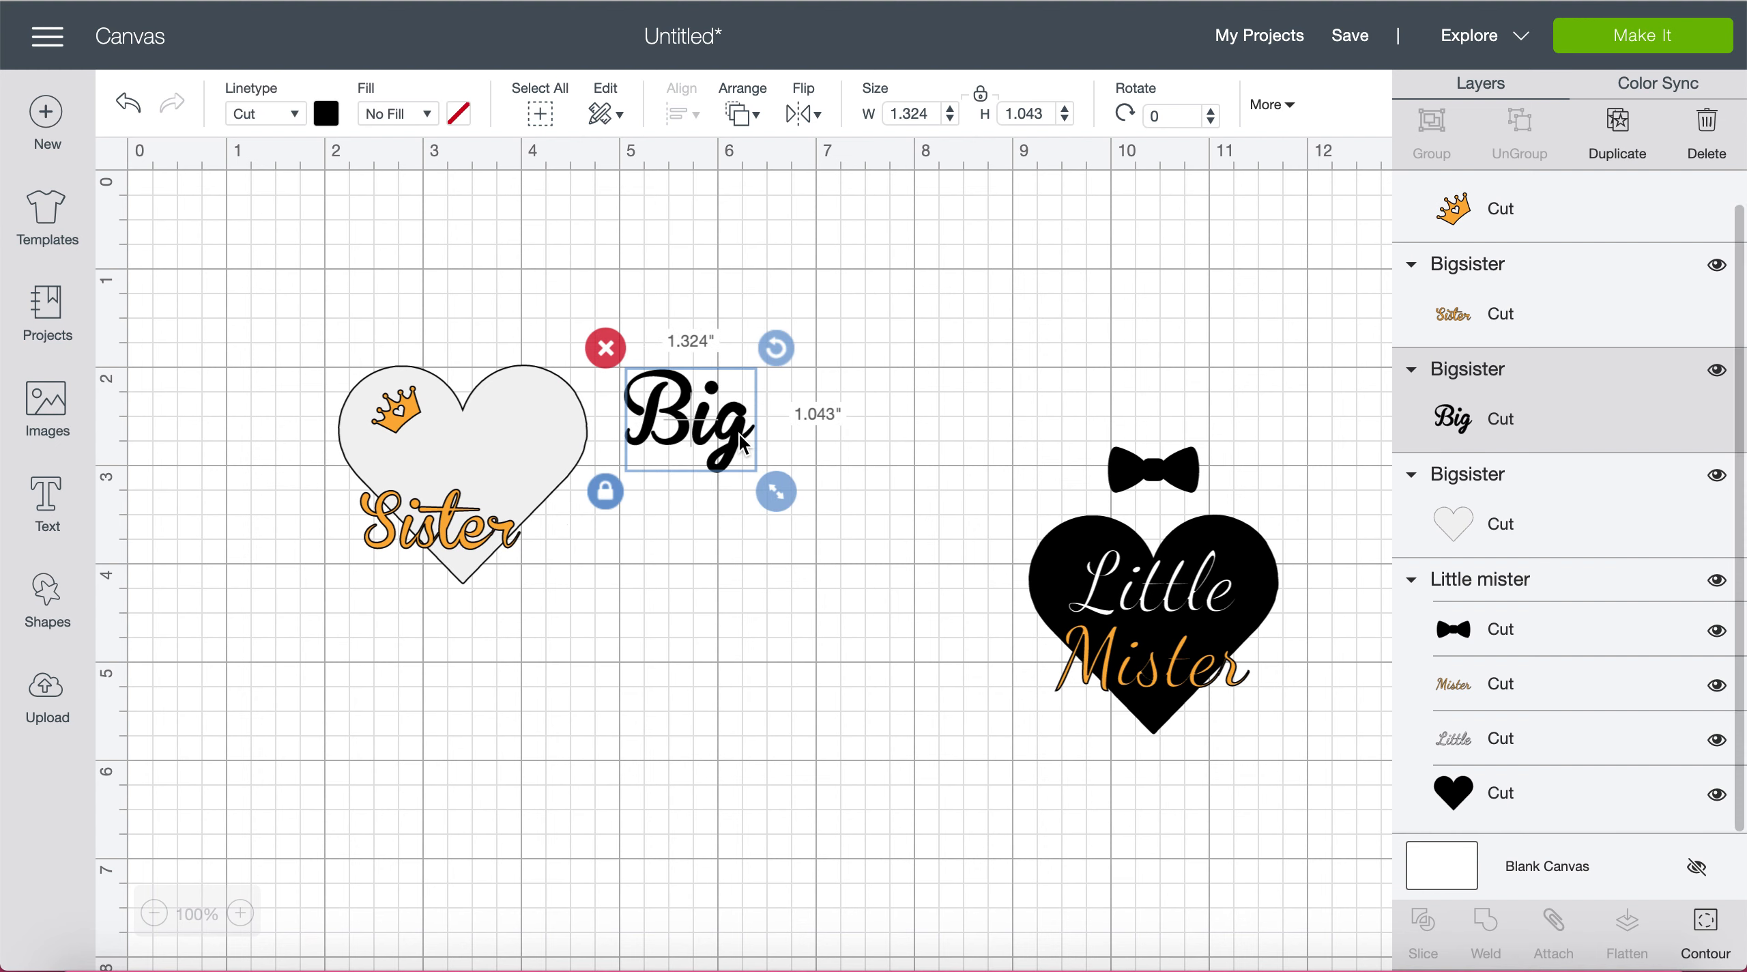
pyautogui.moveTo(442, 542); pyautogui.dragTo(562, 617)
pyautogui.moveTo(372, 403); pyautogui.dragTo(270, 307)
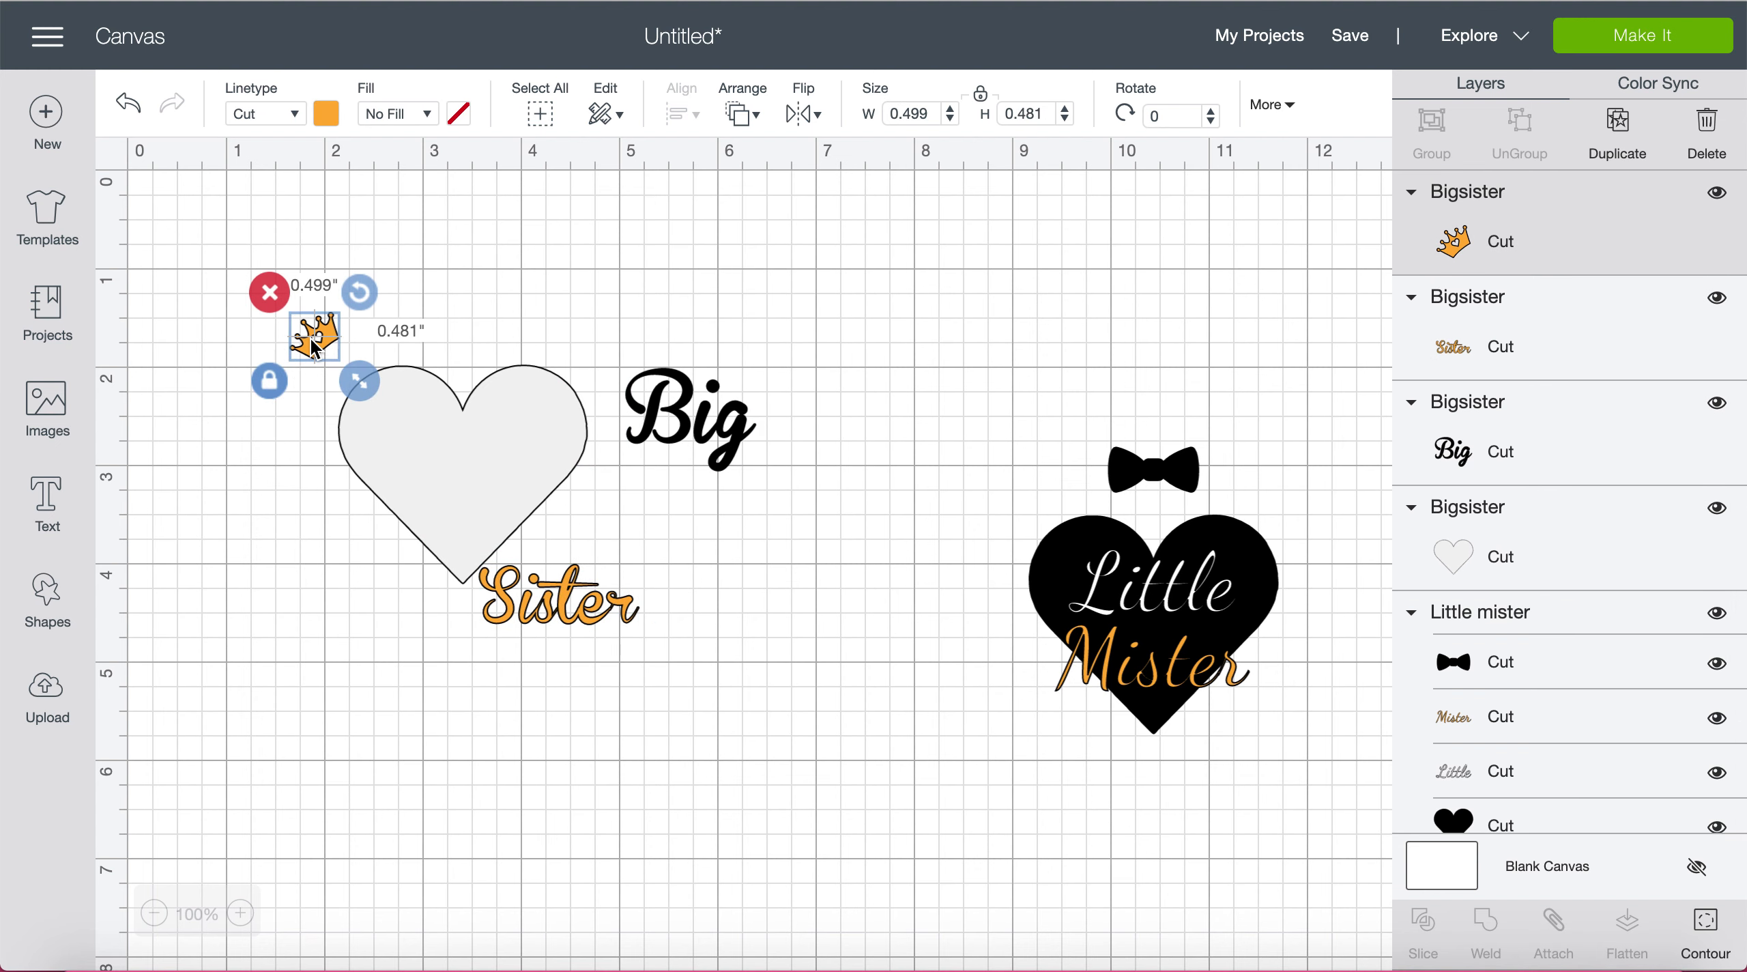
# Step: Try resizing the word "Big" and moving it back onto the heart, undoing both changes
pyautogui.click(730, 450)
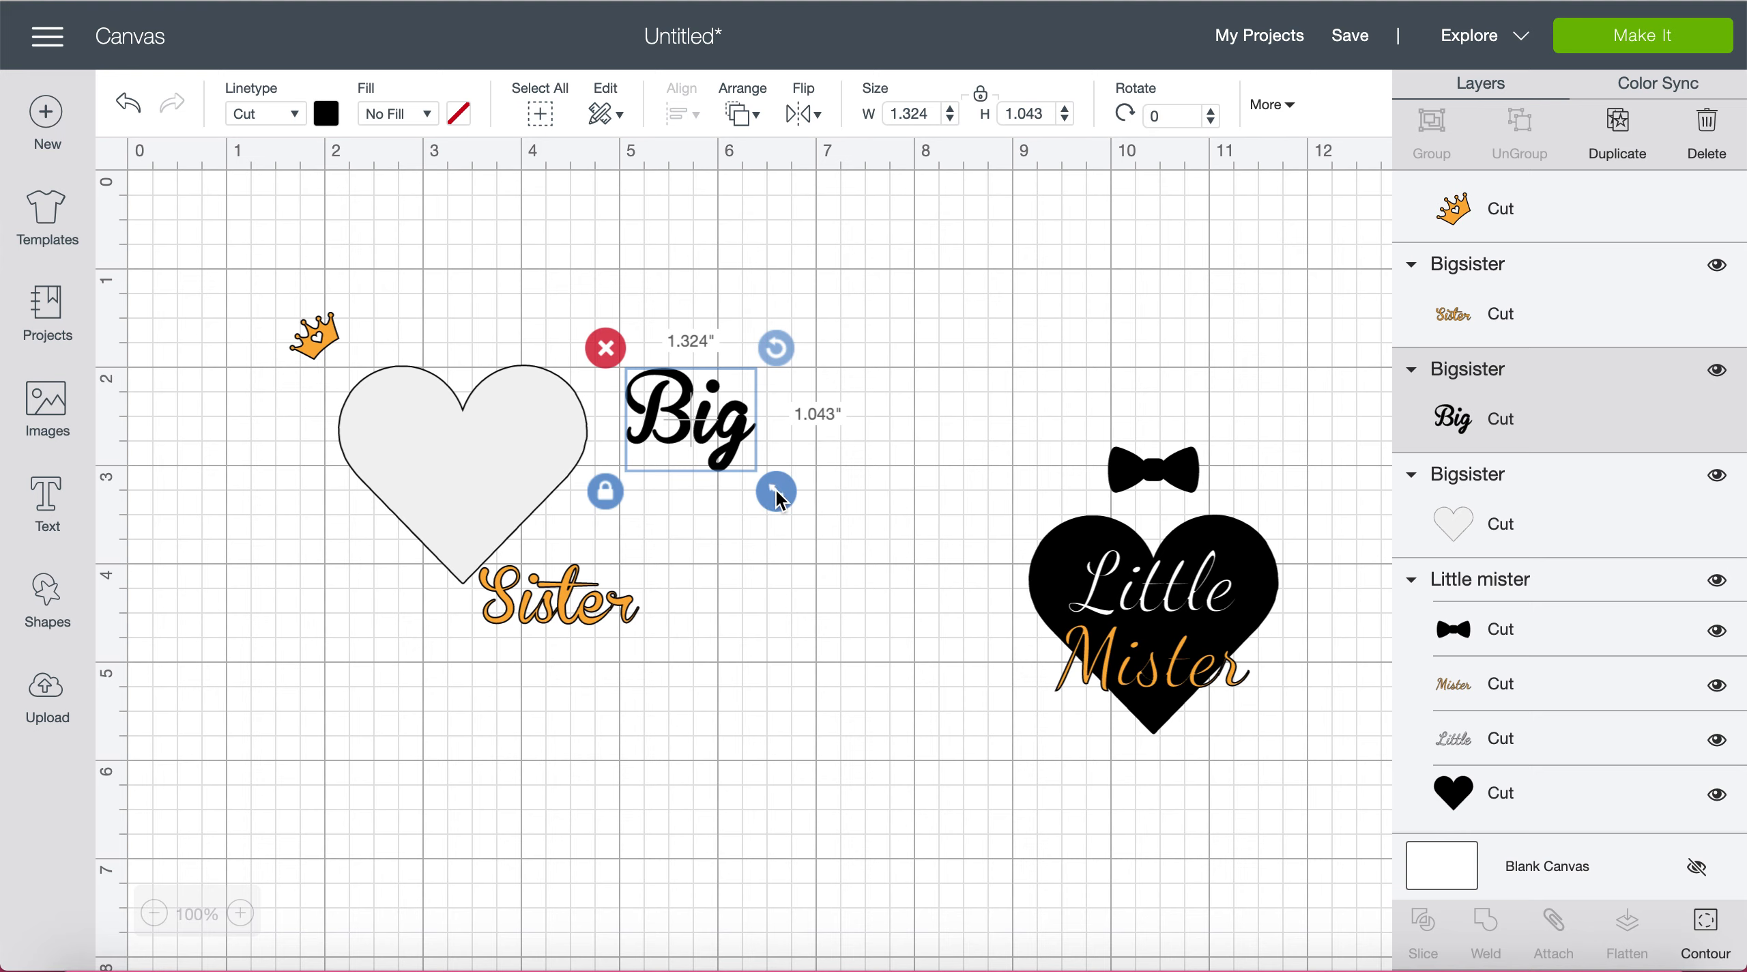
pyautogui.moveTo(776, 492); pyautogui.dragTo(814, 521)
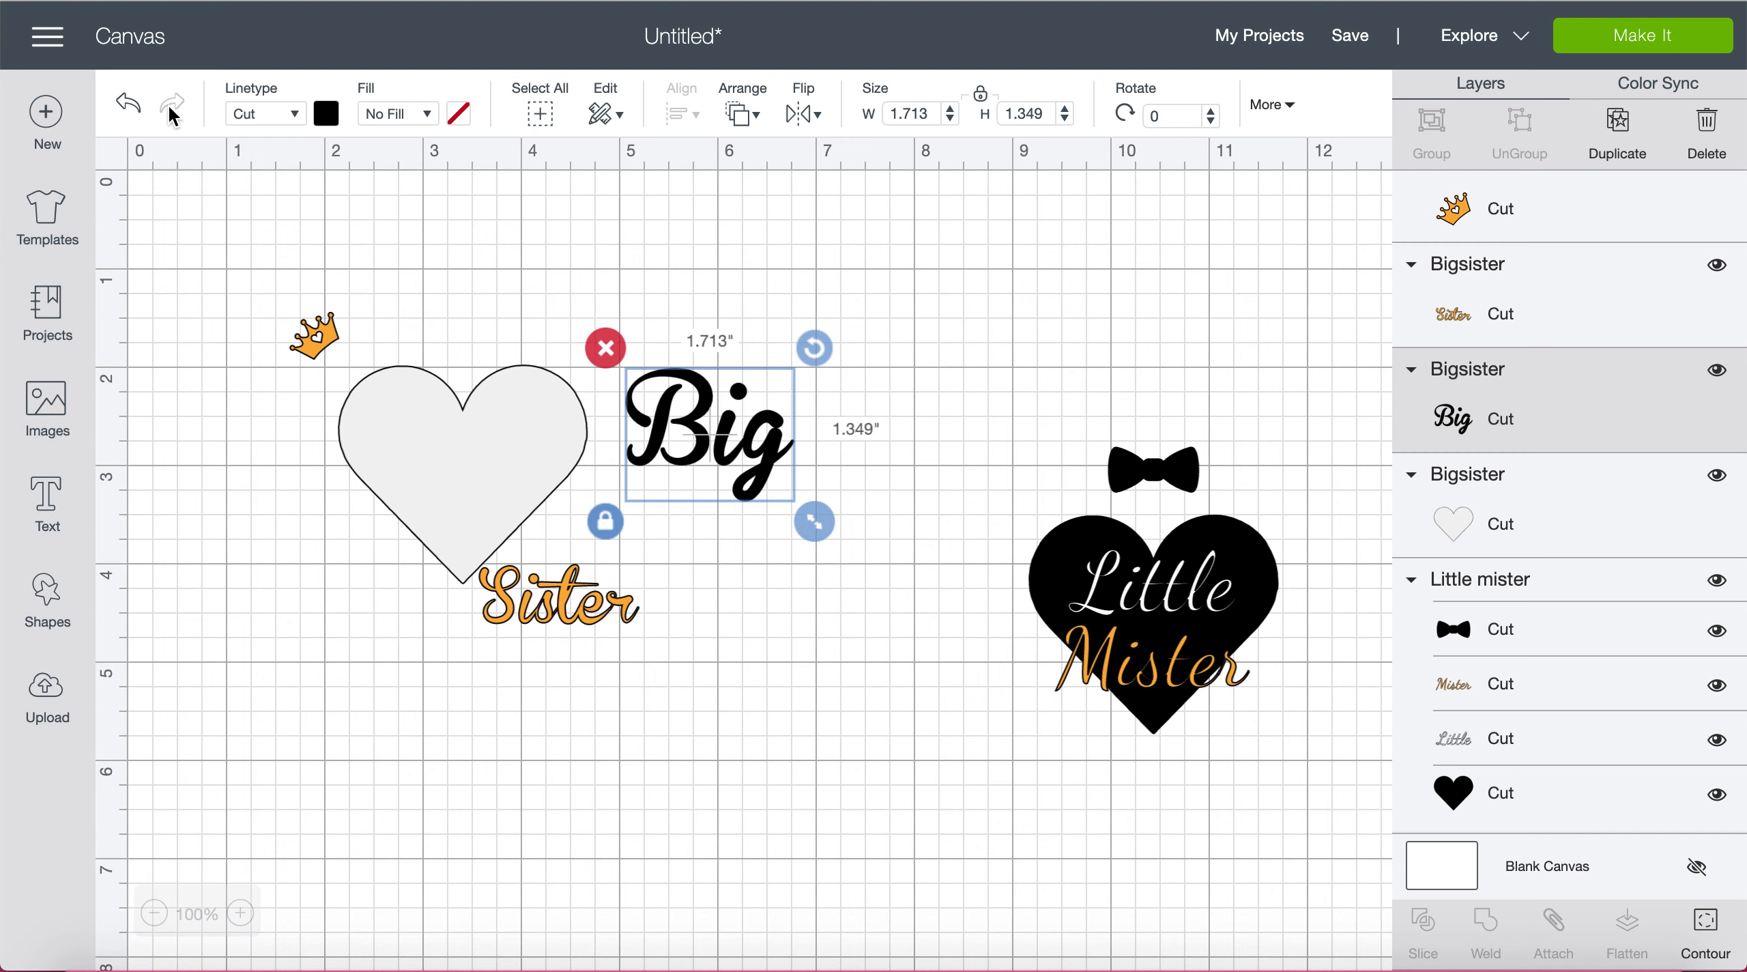
pyautogui.click(127, 105)
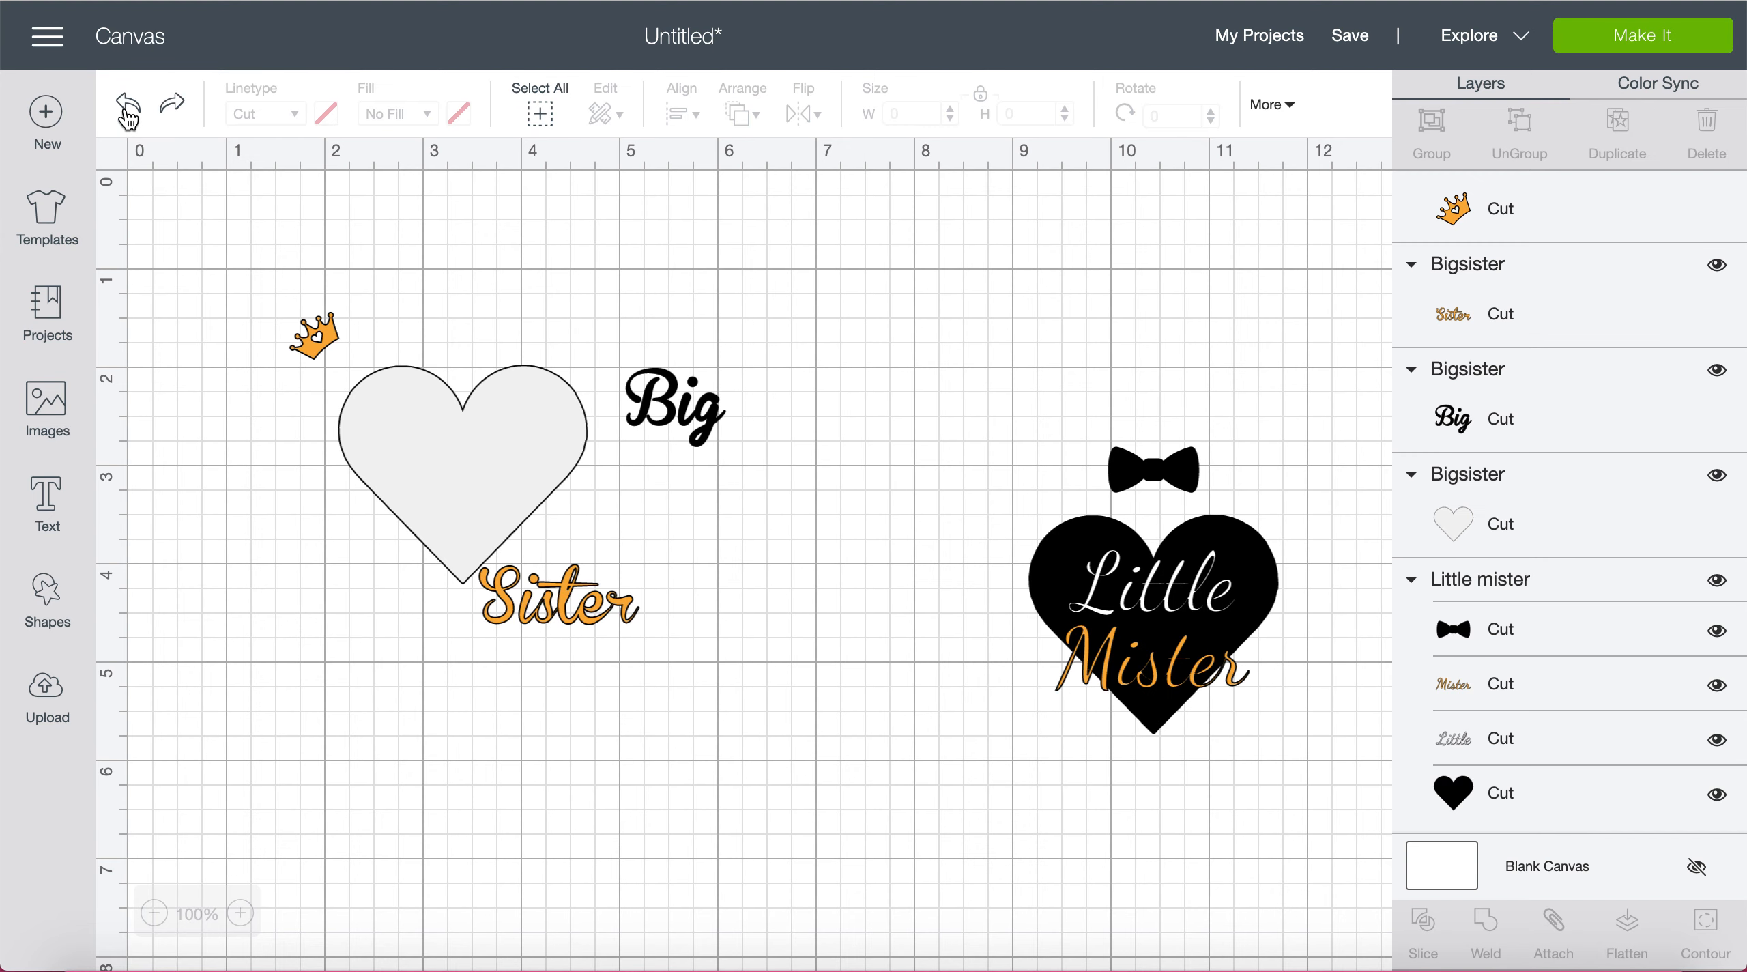
pyautogui.click(128, 107)
pyautogui.click(128, 107)
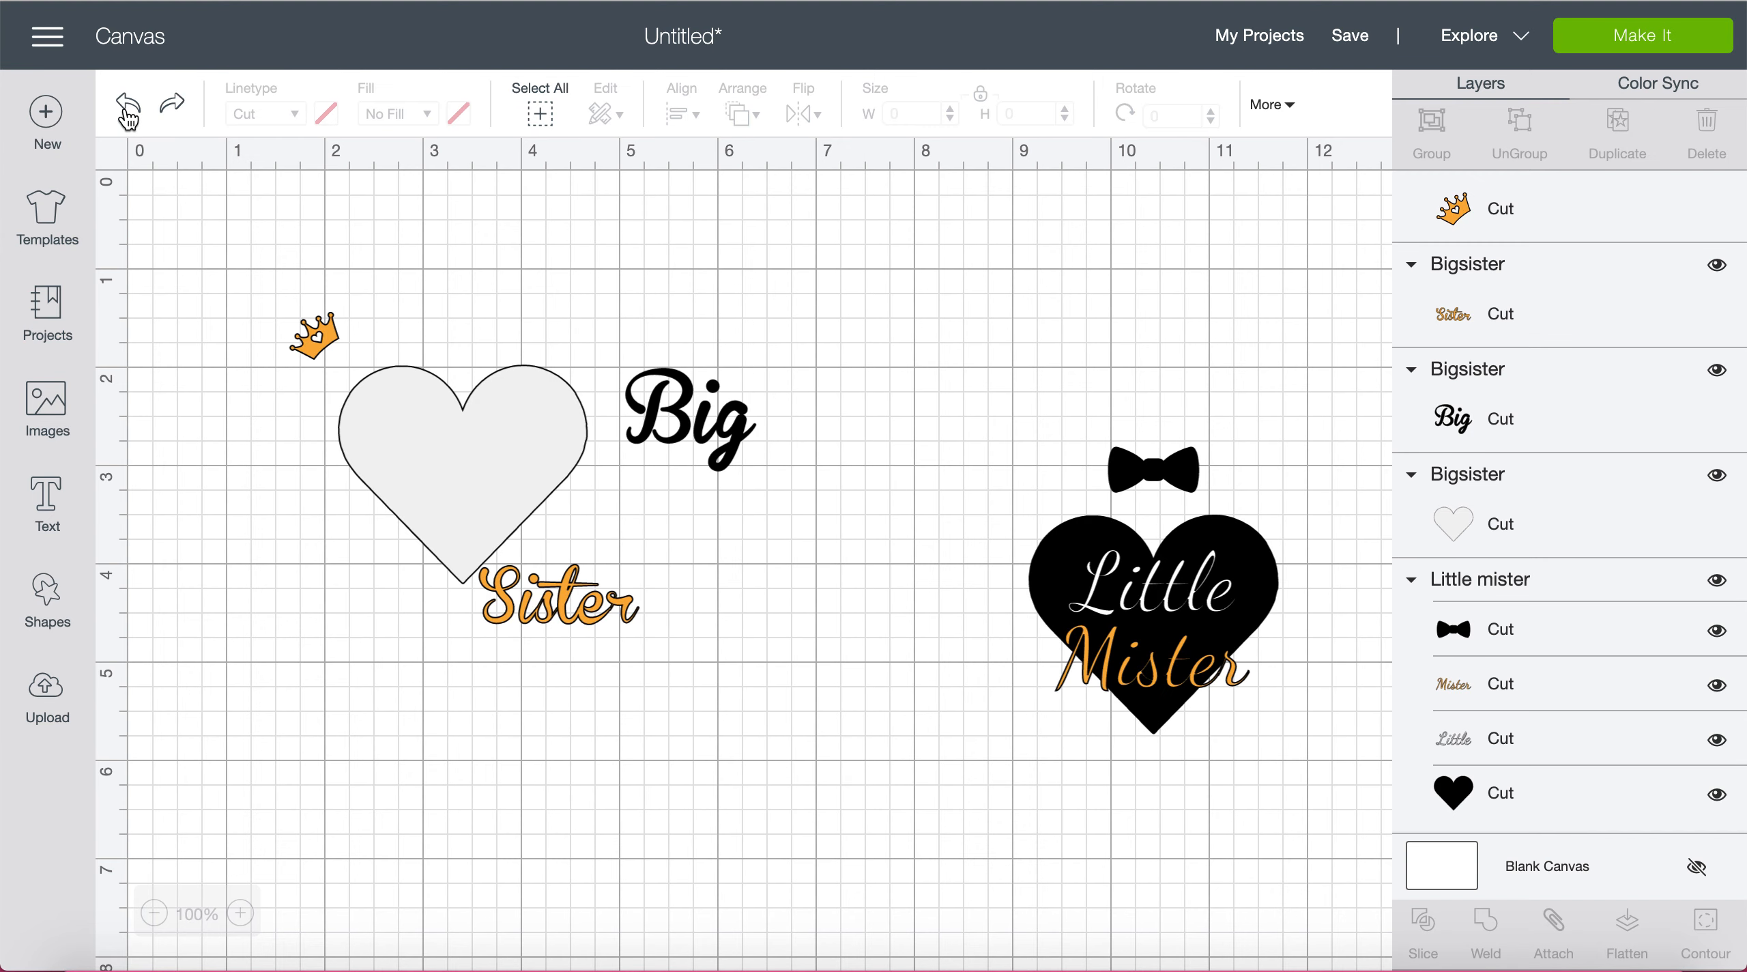
pyautogui.moveTo(713, 440); pyautogui.dragTo(469, 474)
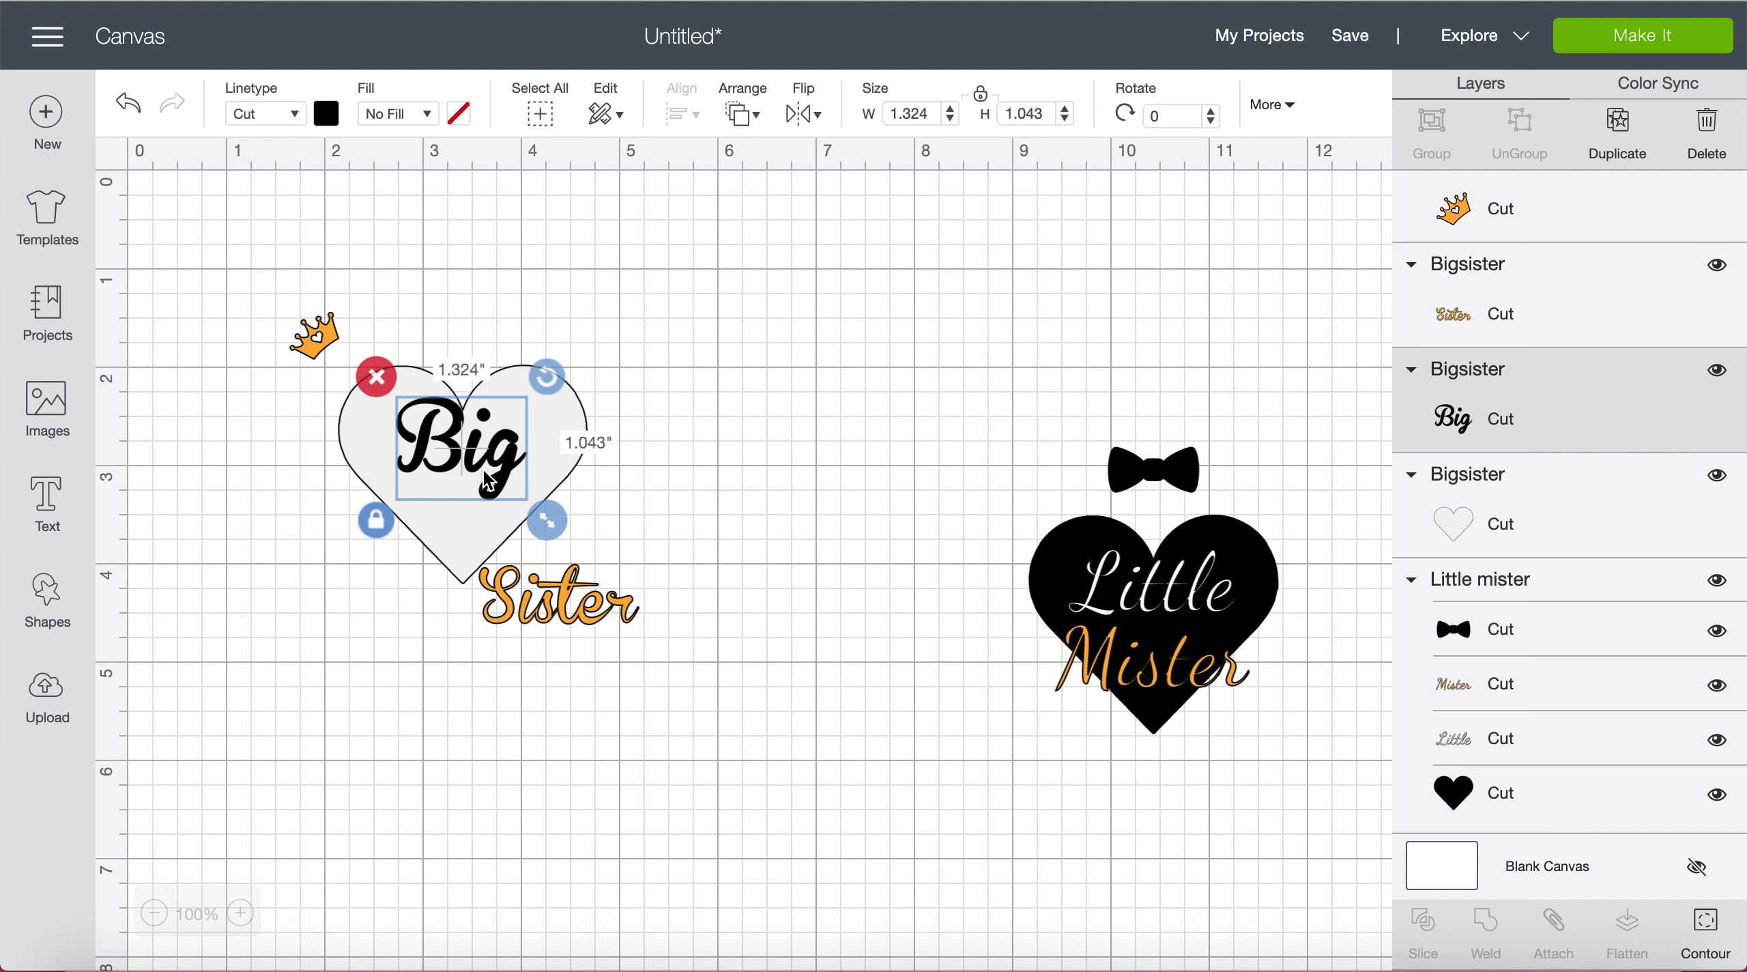
pyautogui.click(130, 104)
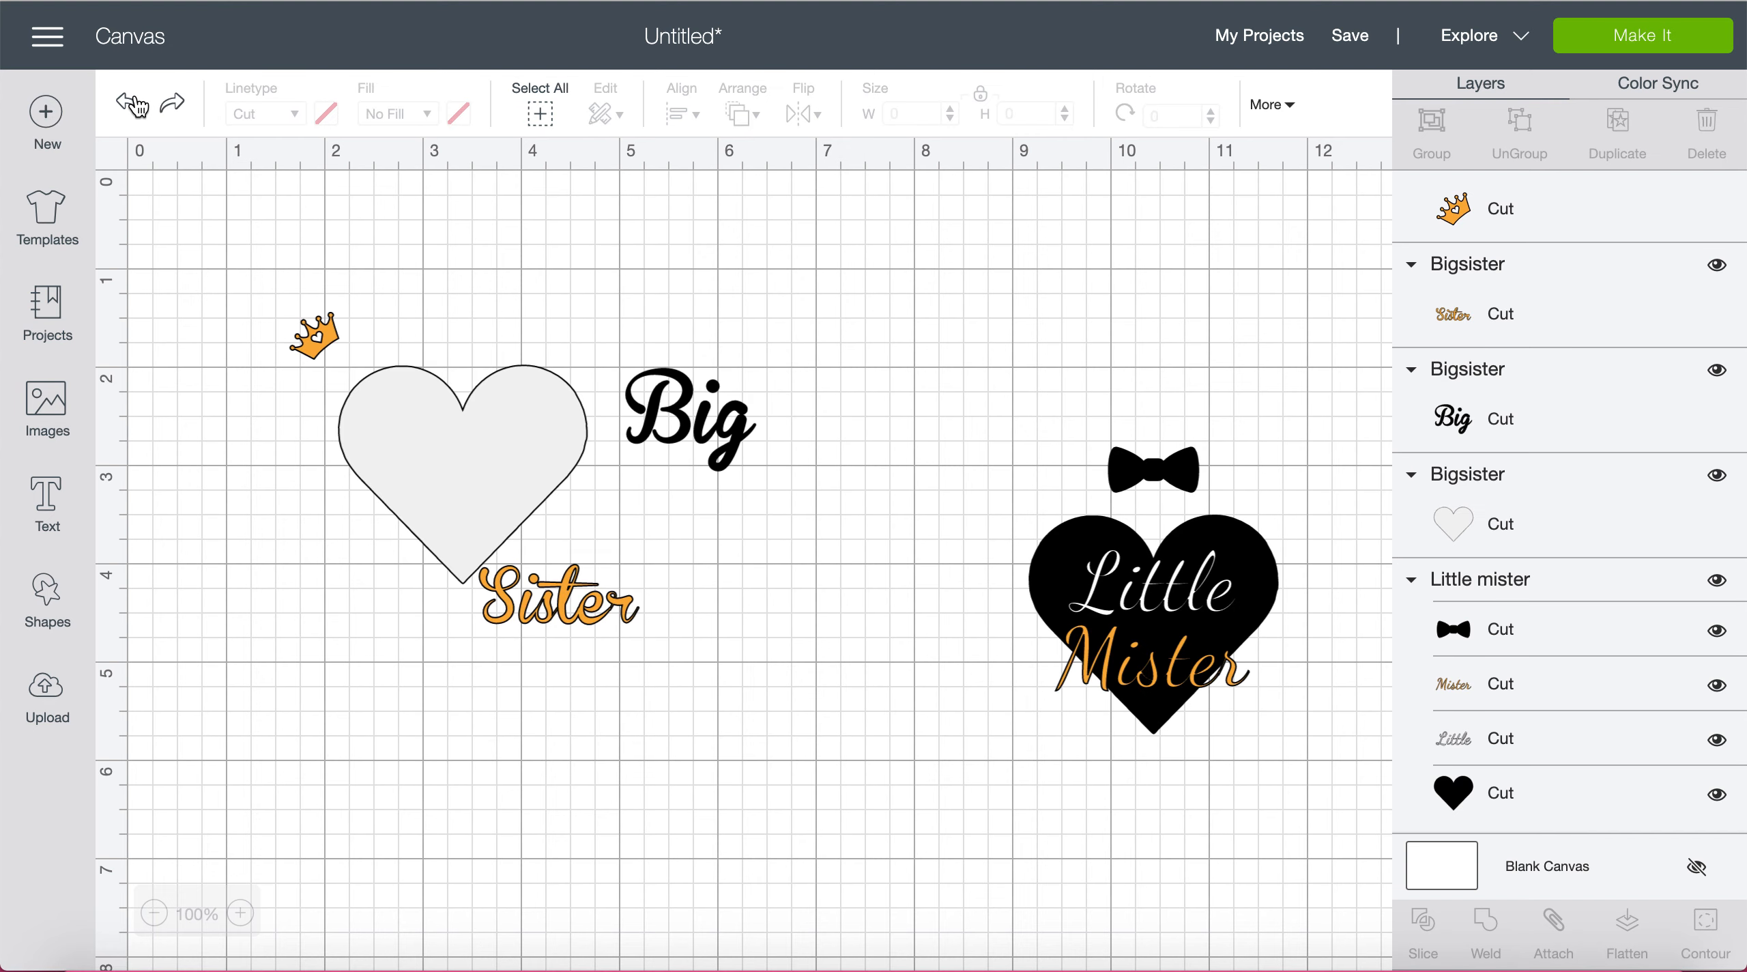
# Step: Place the word "Big" back on the heart and change the heart's material color to white
pyautogui.moveTo(743, 437); pyautogui.dragTo(490, 466)
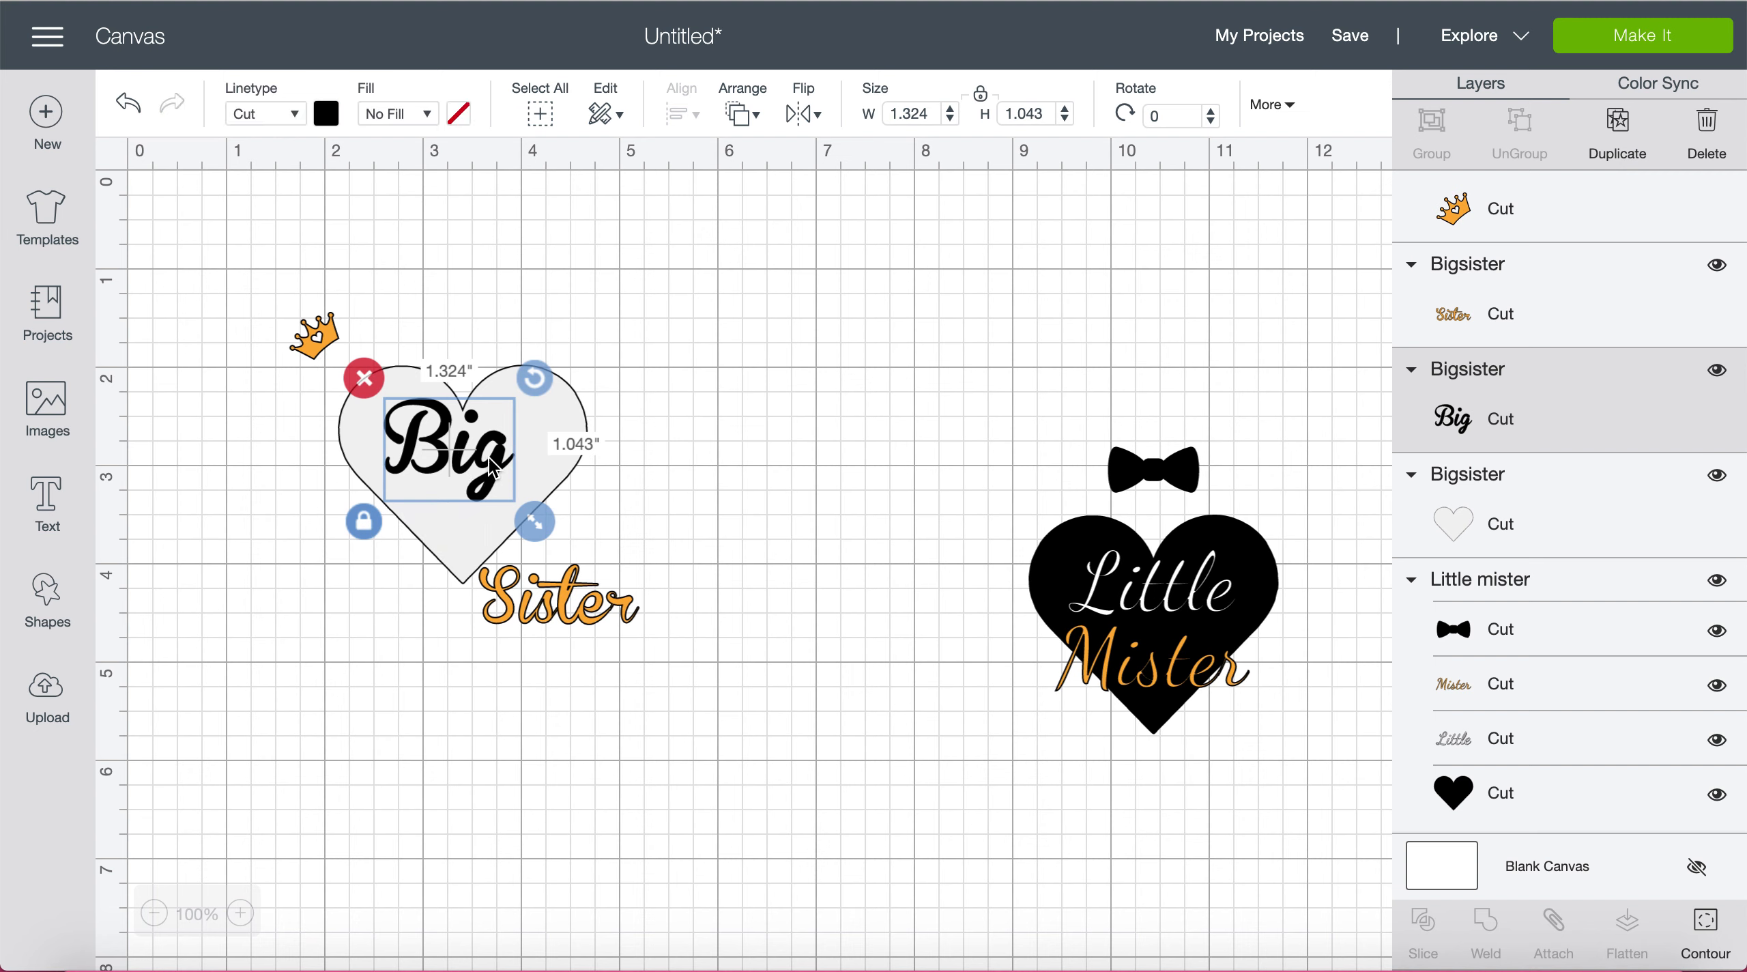
pyautogui.click(561, 442)
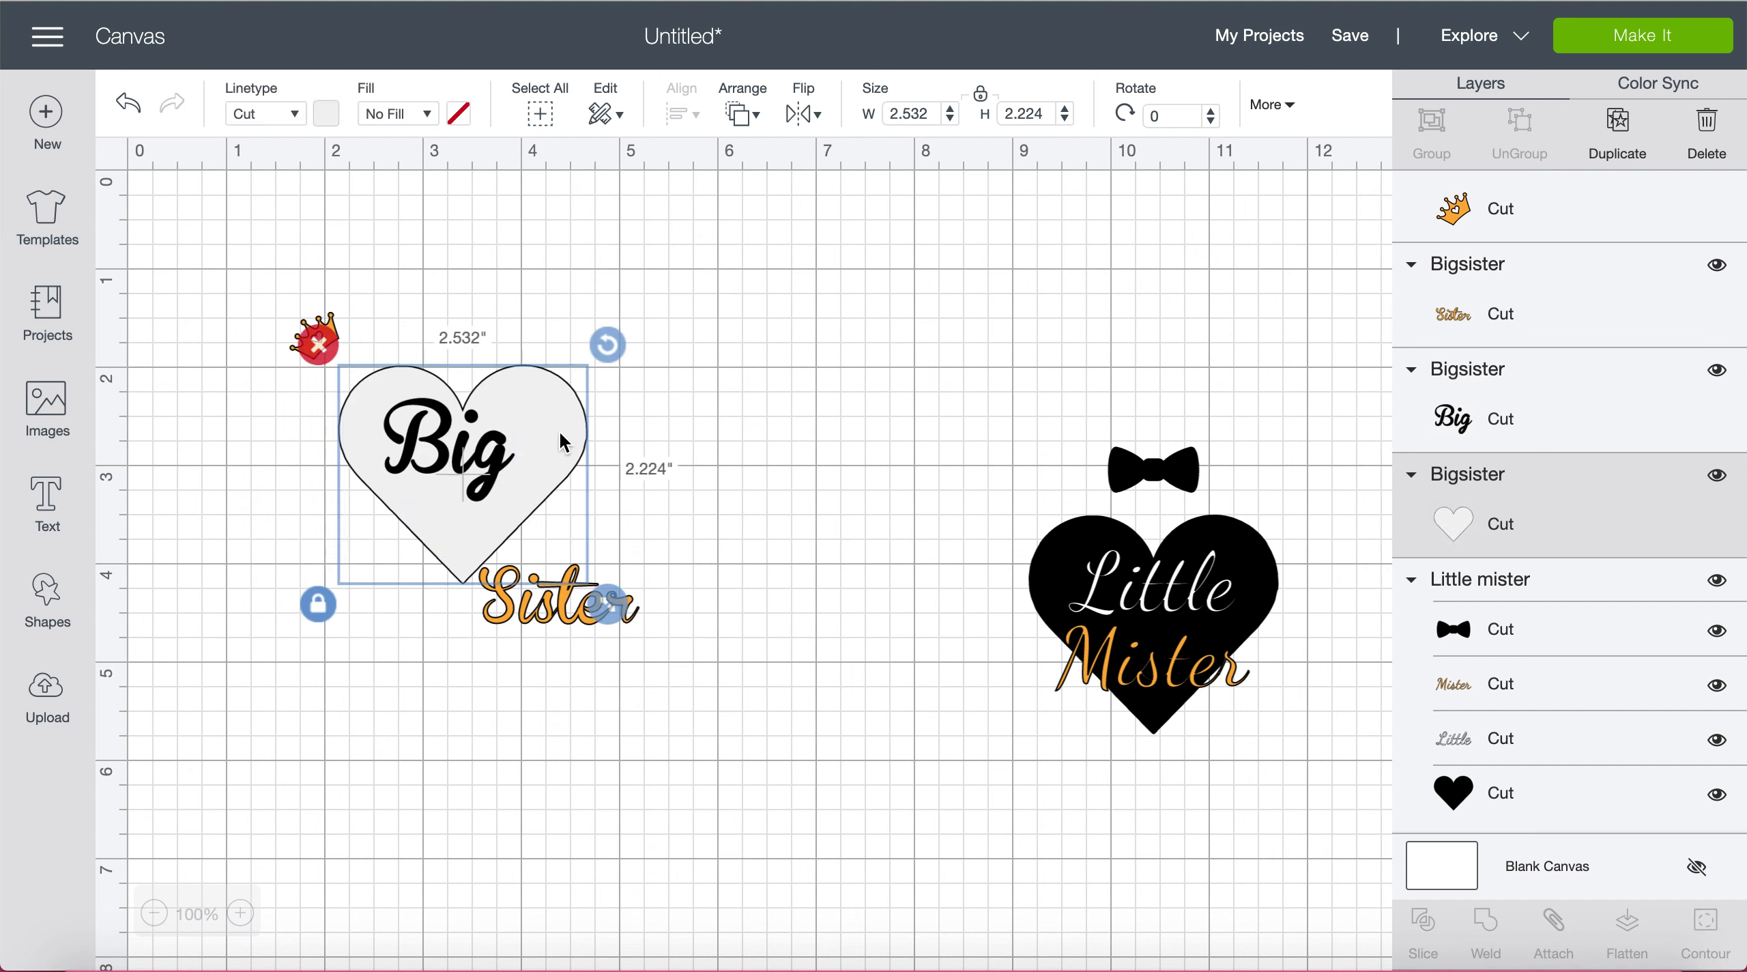
pyautogui.click(334, 123)
pyautogui.click(388, 212)
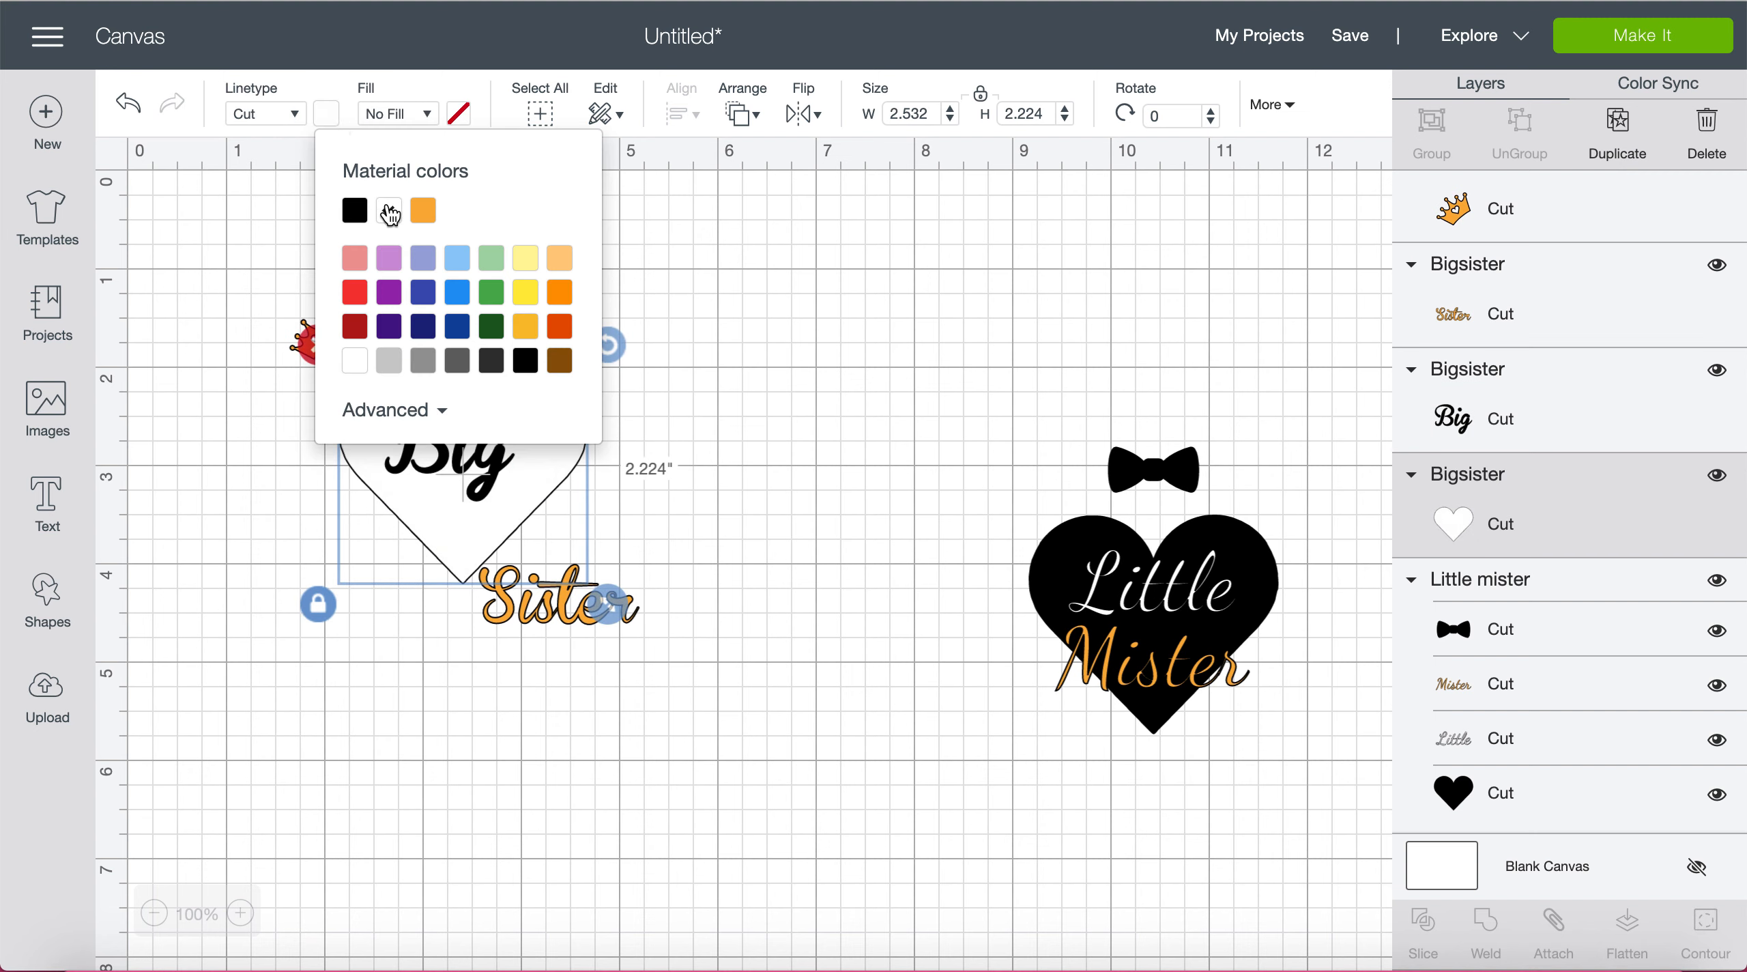
pyautogui.click(827, 678)
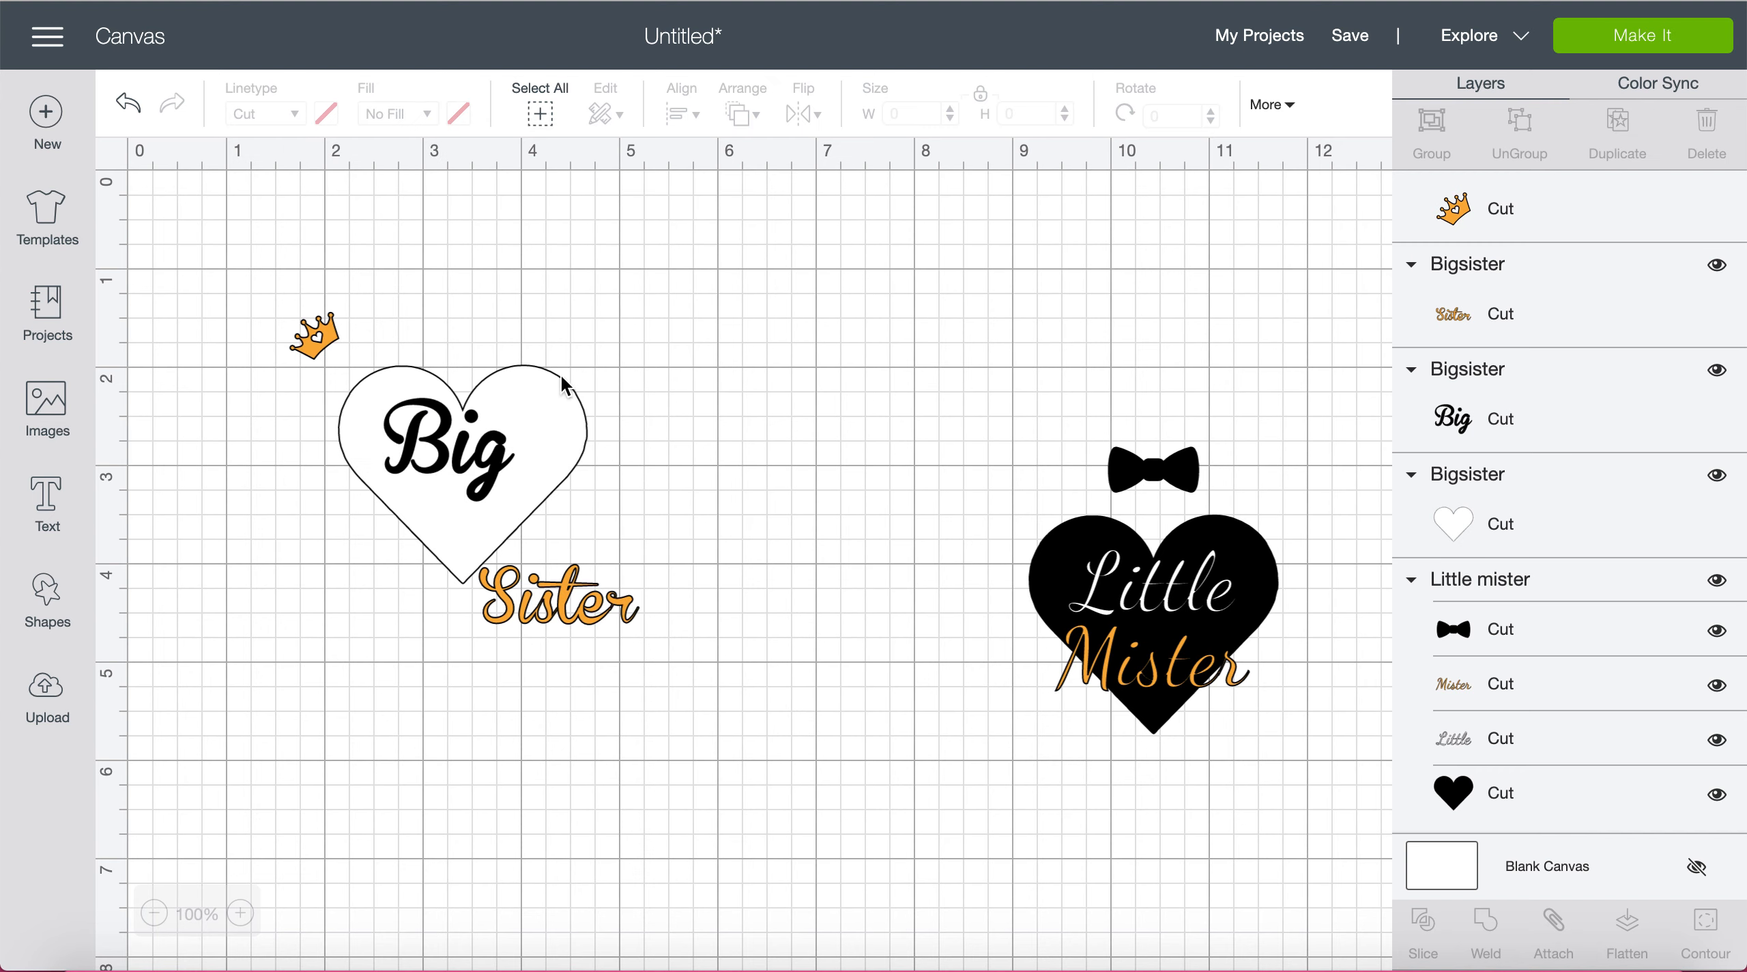
# Step: Place the word "Sister" on the heart directly below "Big" and deselect it
pyautogui.moveTo(579, 614); pyautogui.dragTo(439, 534)
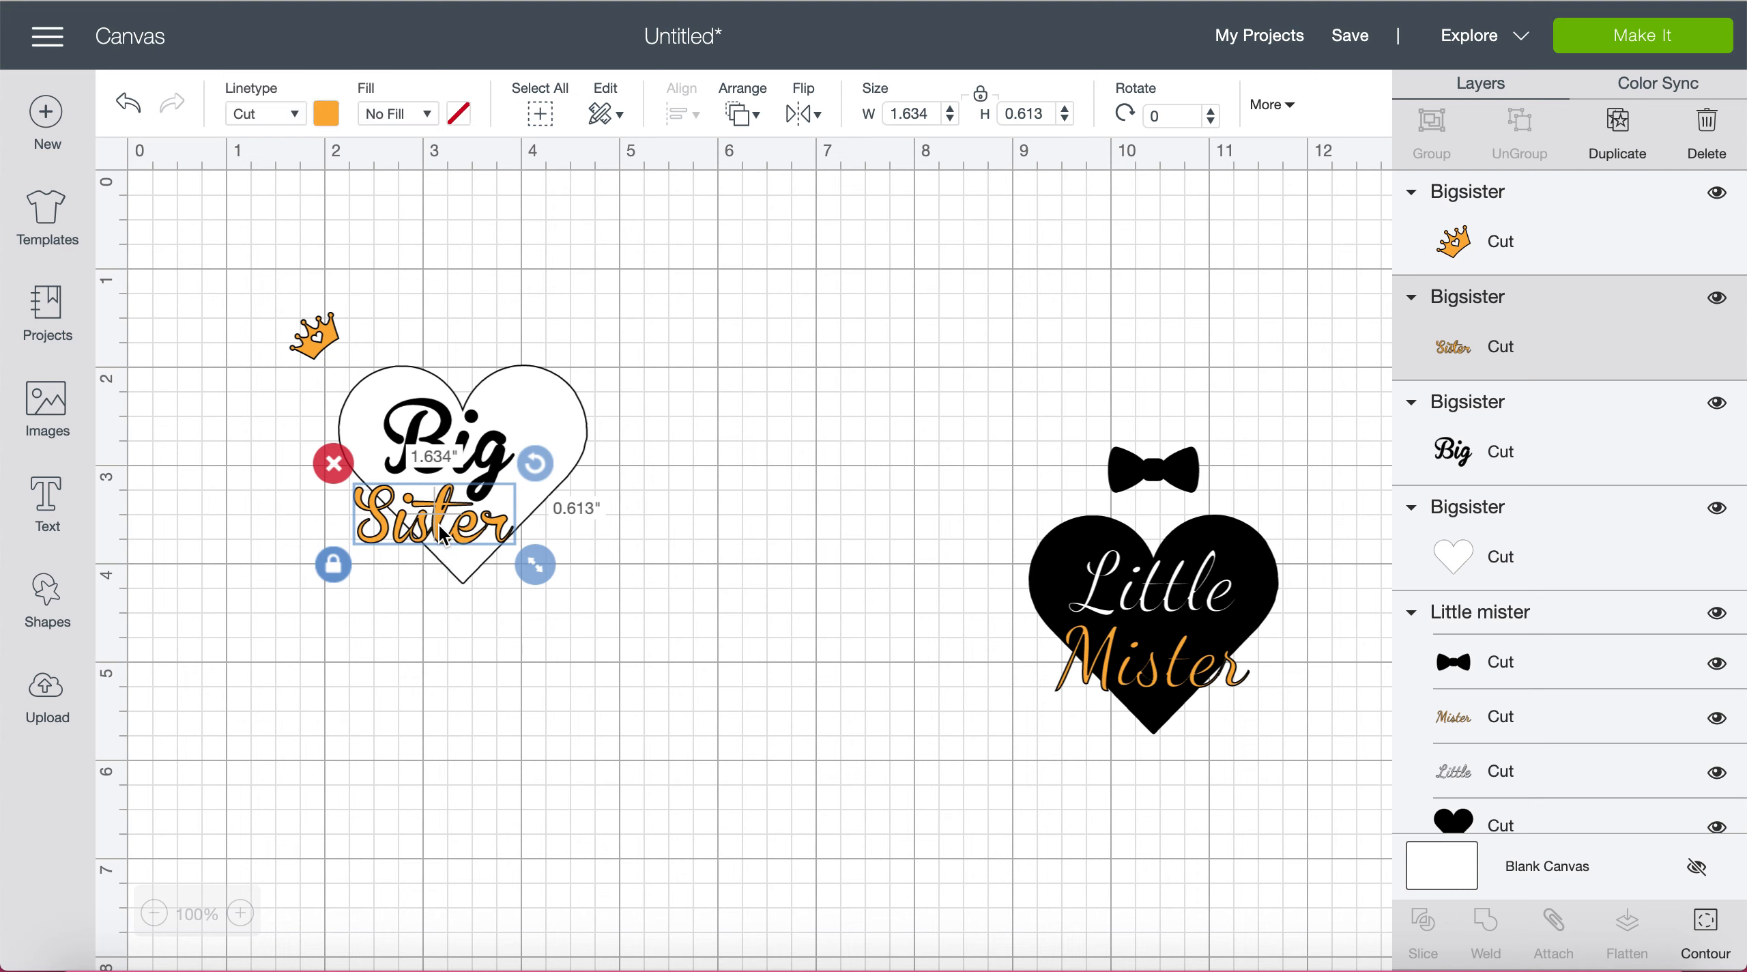
pyautogui.click(685, 644)
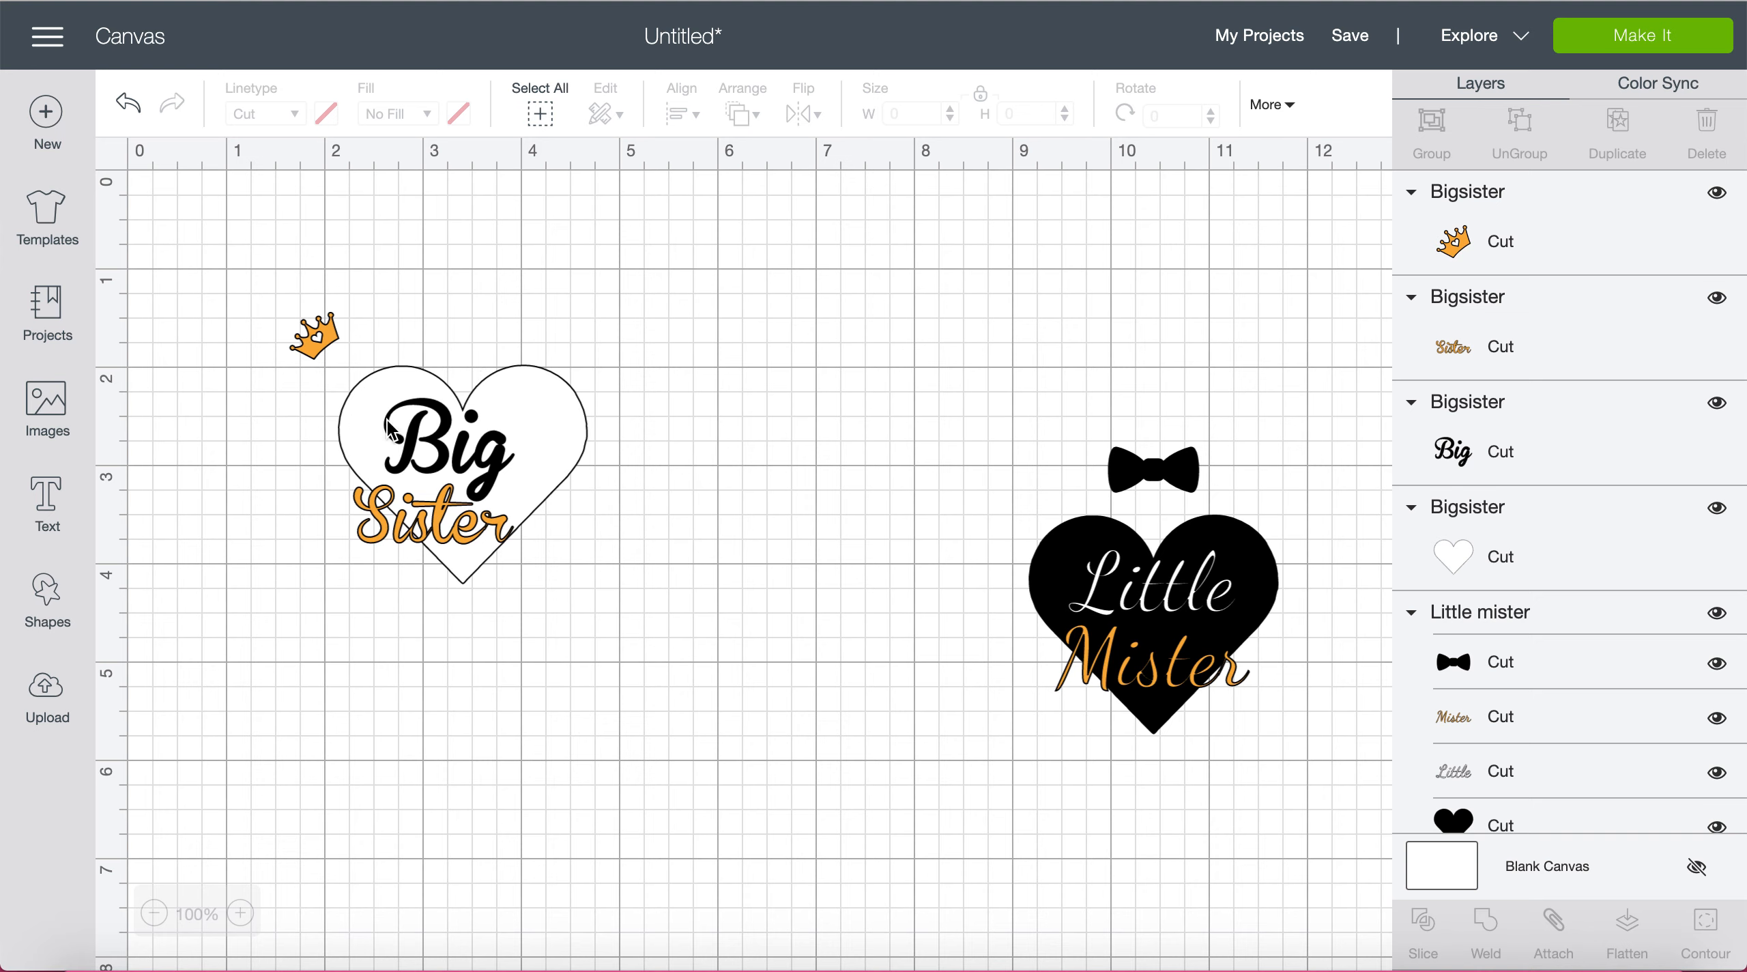
# Step: Insert a square shape and set its material color to black
pyautogui.click(38, 601)
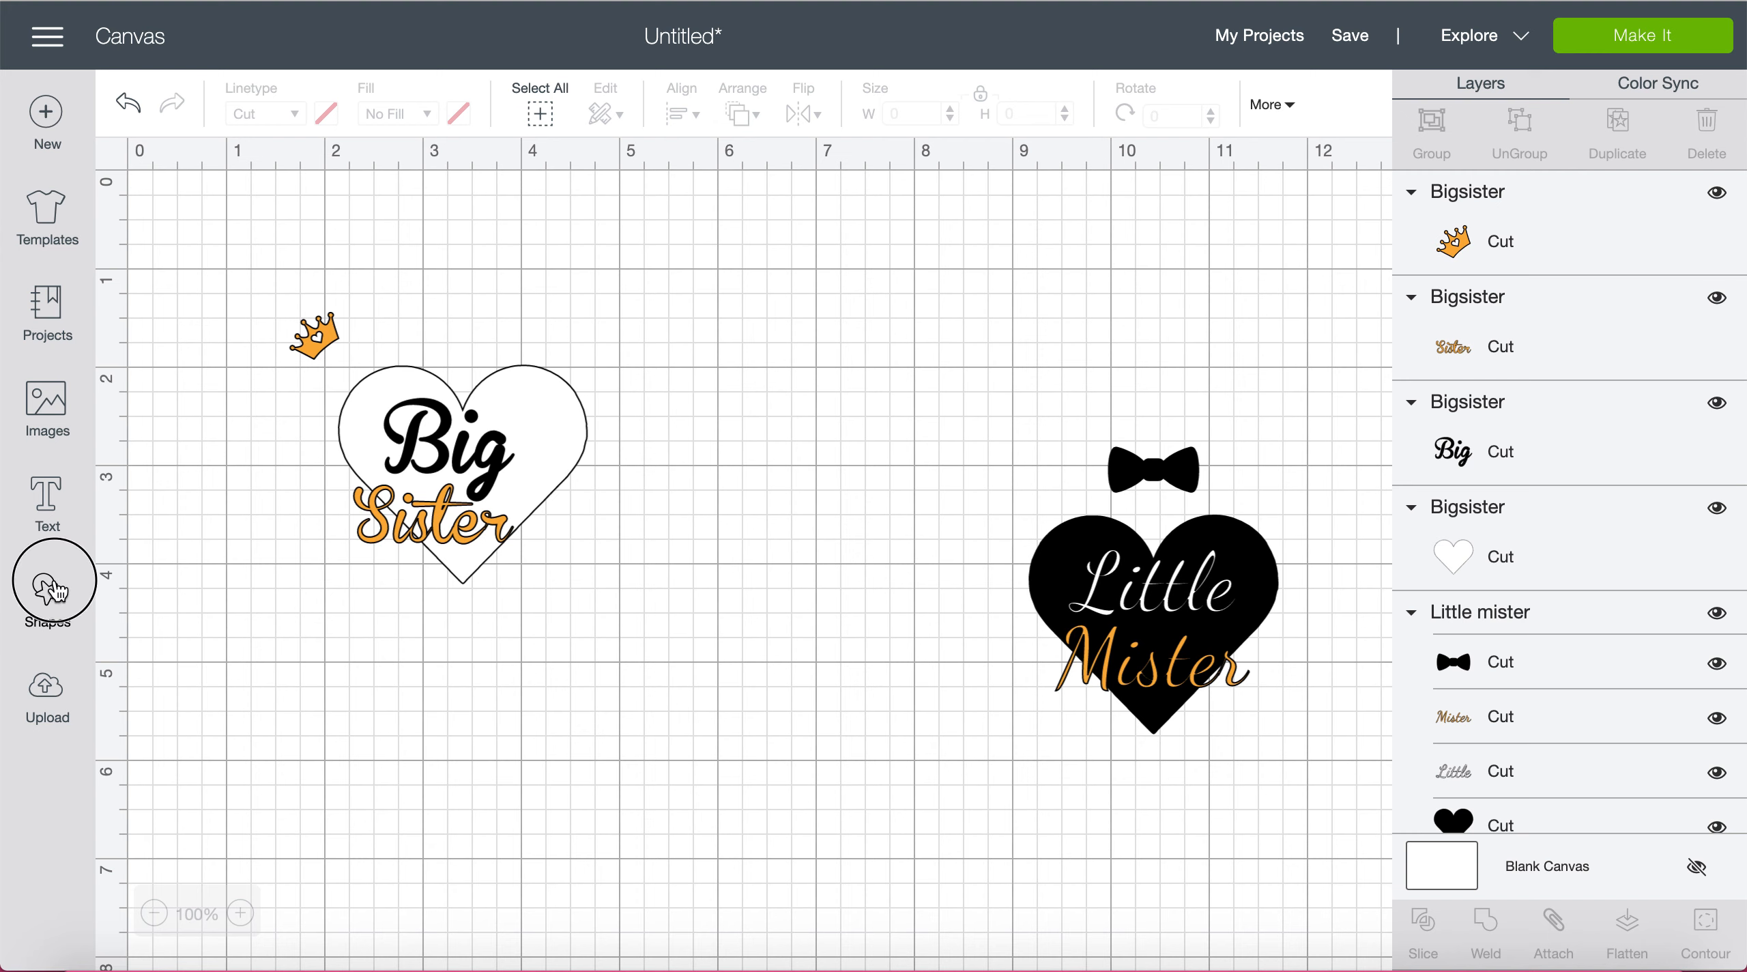
pyautogui.click(162, 417)
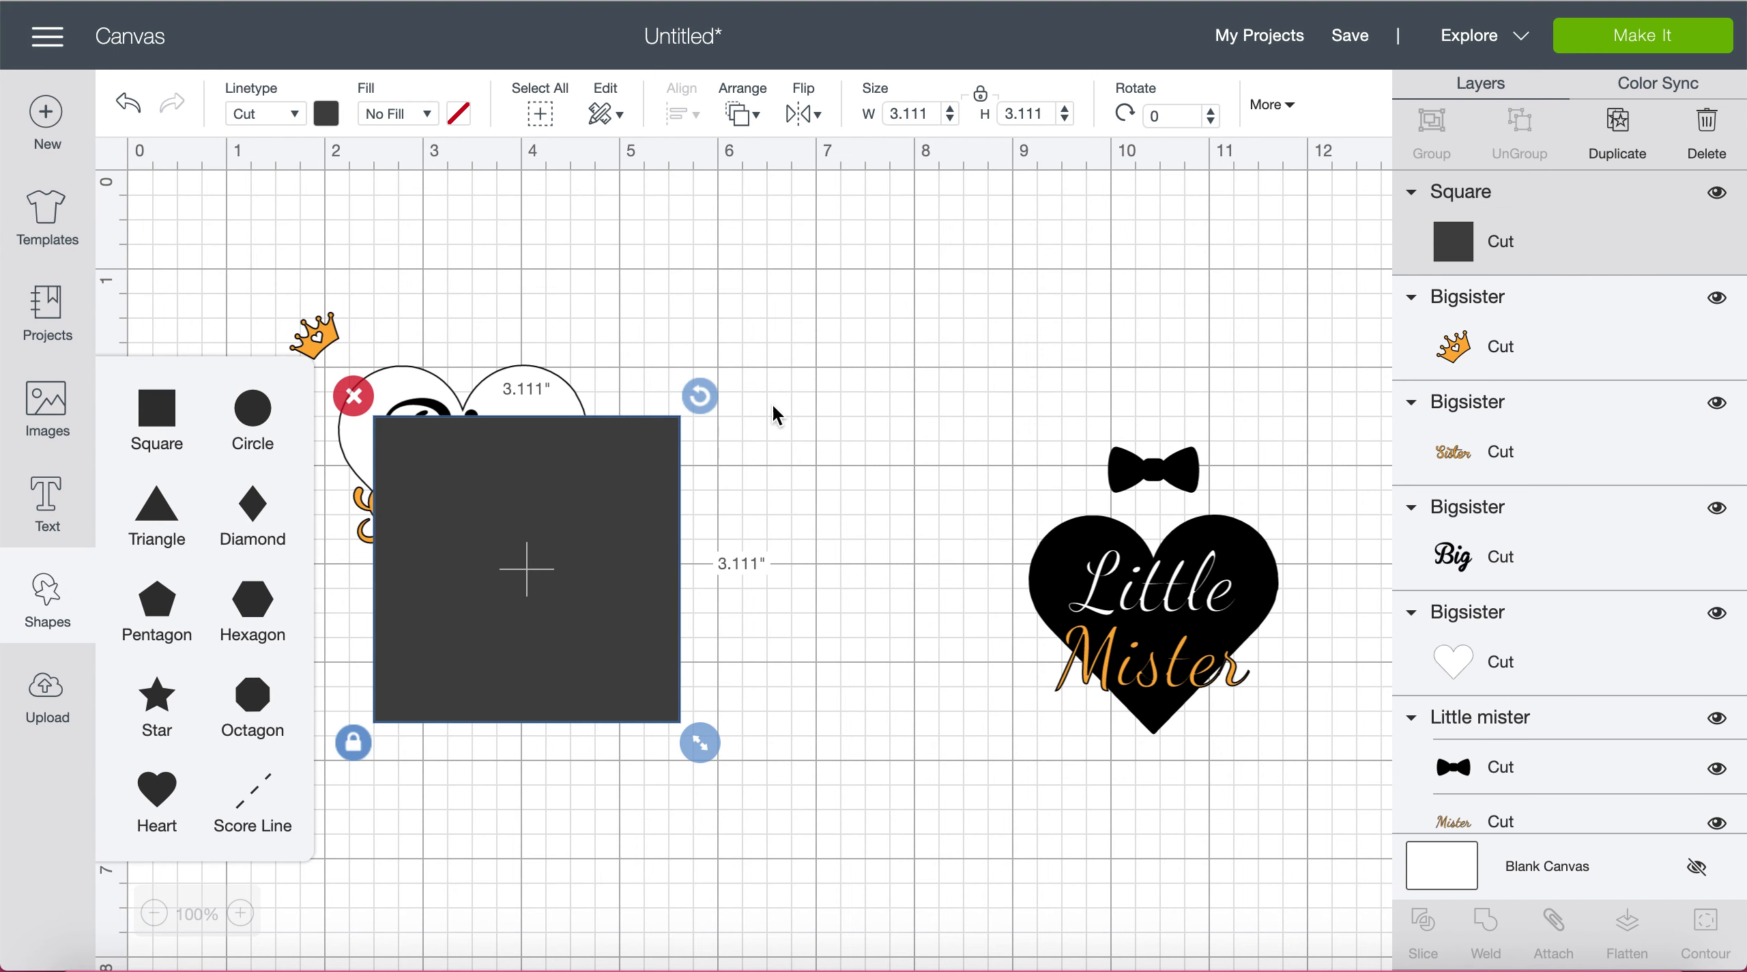
pyautogui.click(328, 115)
pyautogui.click(355, 217)
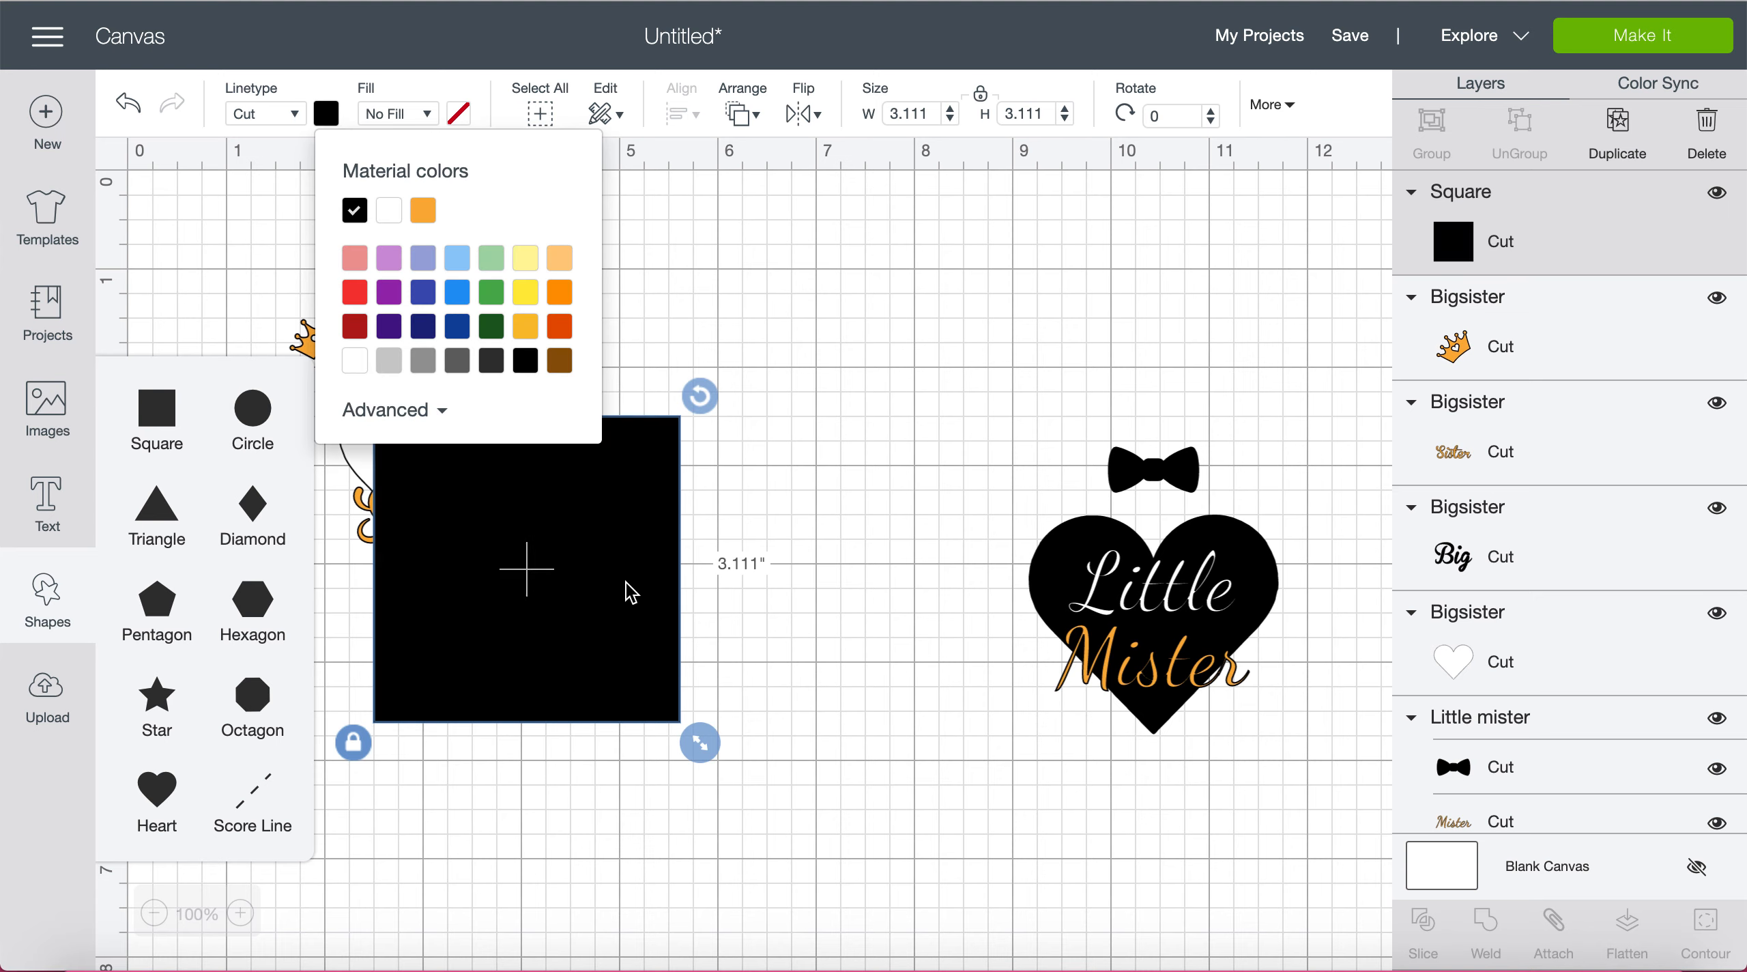
pyautogui.click(642, 611)
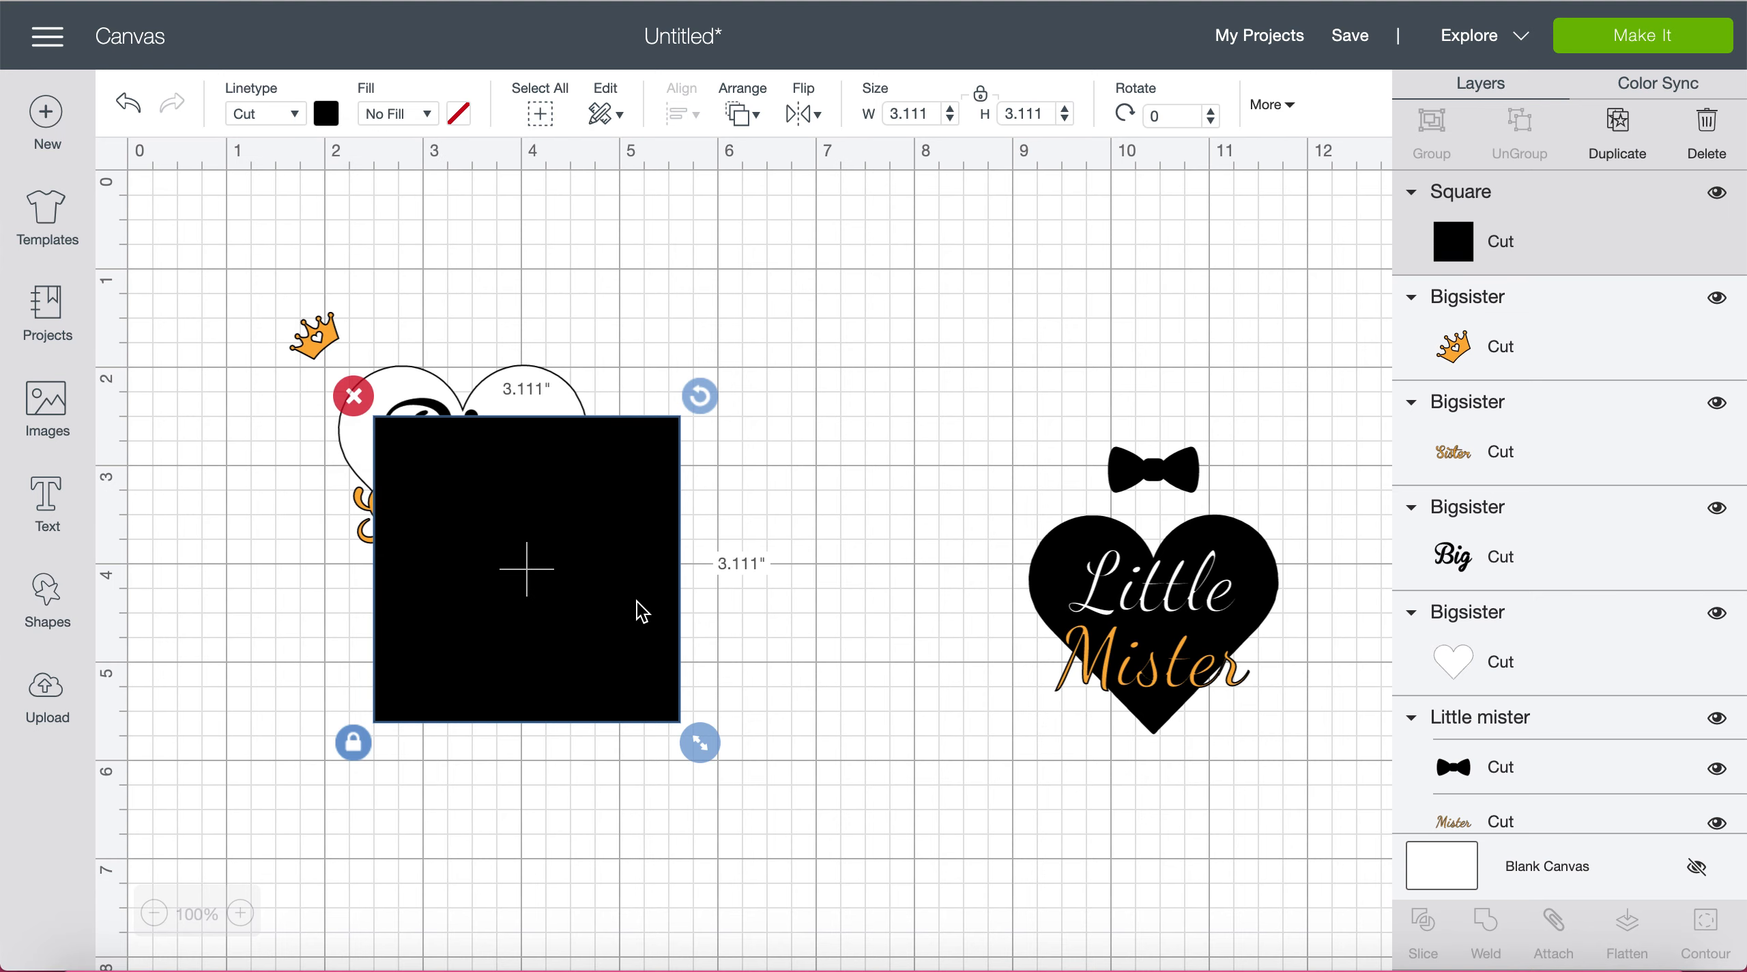
# Step: Send the black square to the back and position it behind the Big Sister heart
pyautogui.click(733, 127)
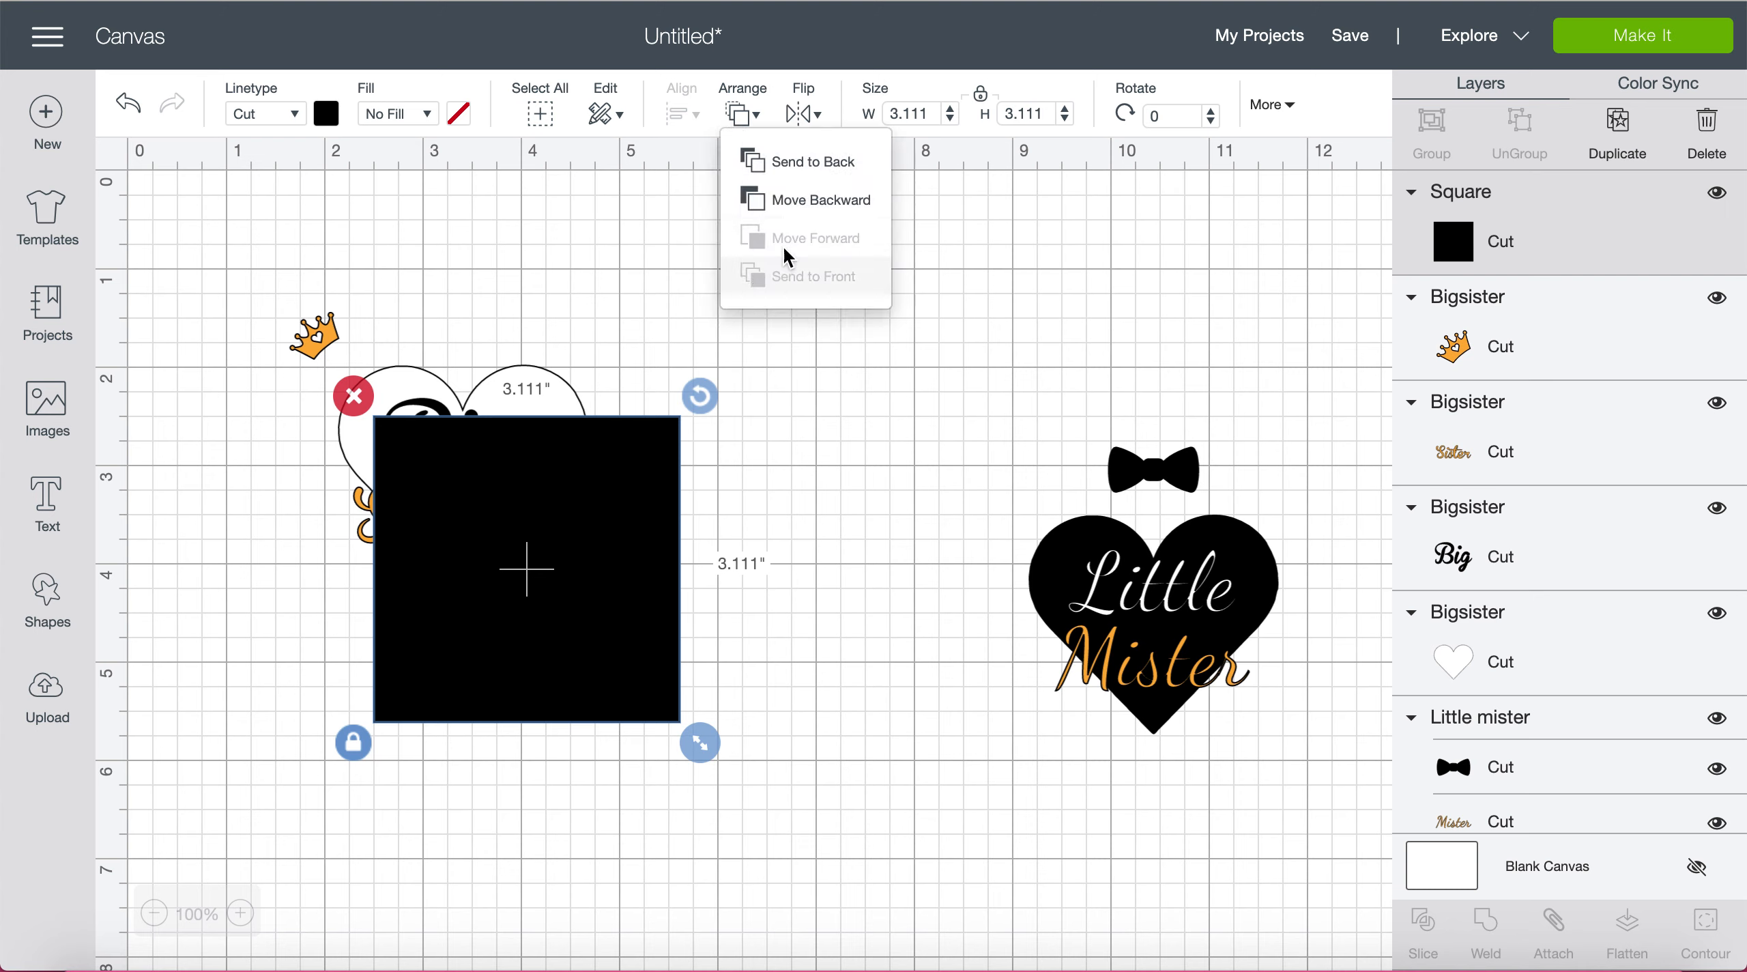
pyautogui.click(813, 162)
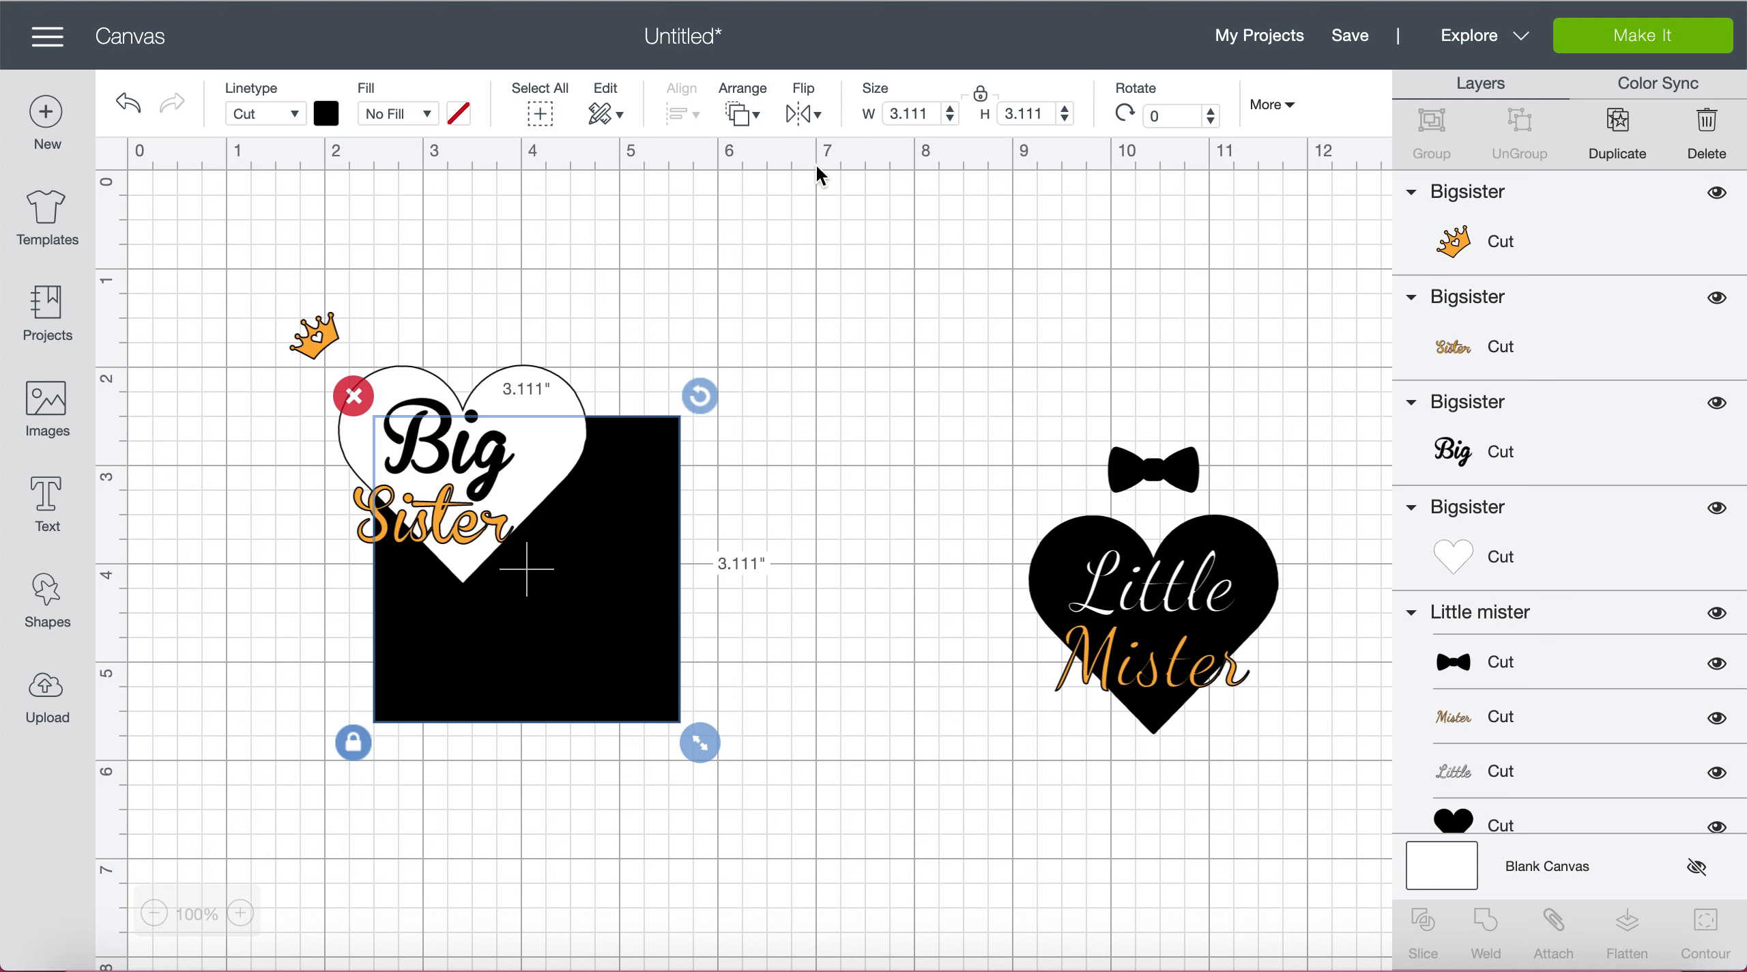
pyautogui.moveTo(613, 610); pyautogui.dragTo(543, 521)
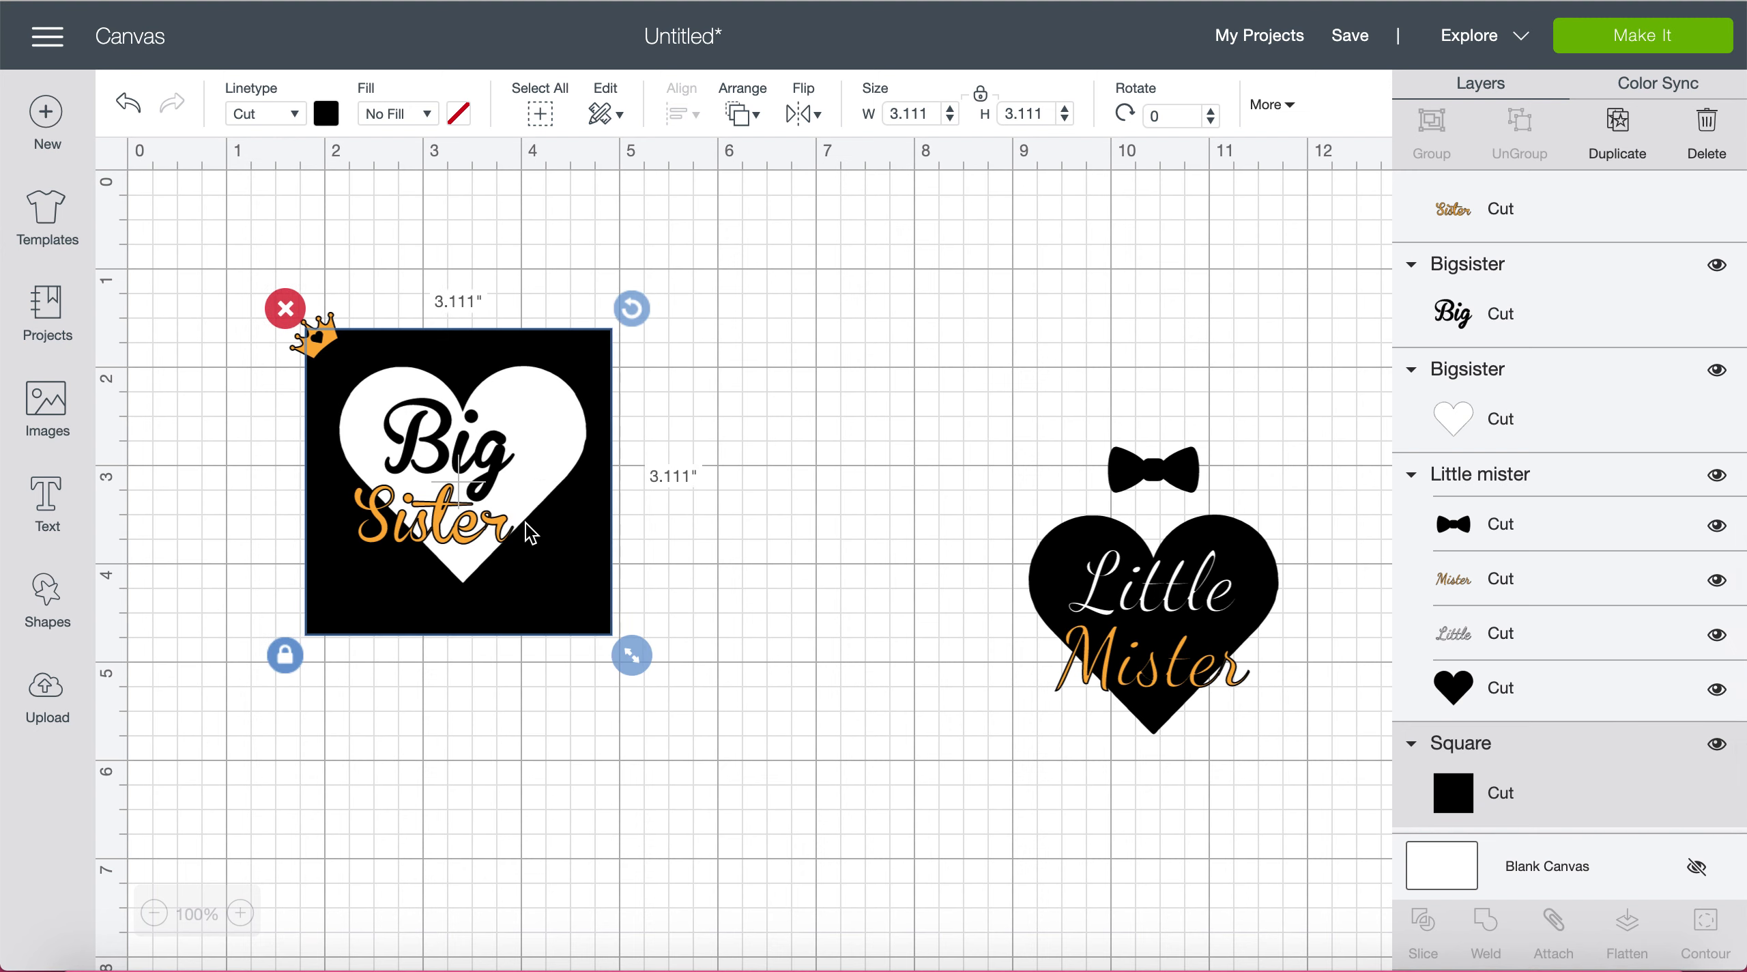
# Step: Move the word "Big" off the heart and back onto it
pyautogui.click(489, 468)
pyautogui.moveTo(488, 468); pyautogui.dragTo(906, 451)
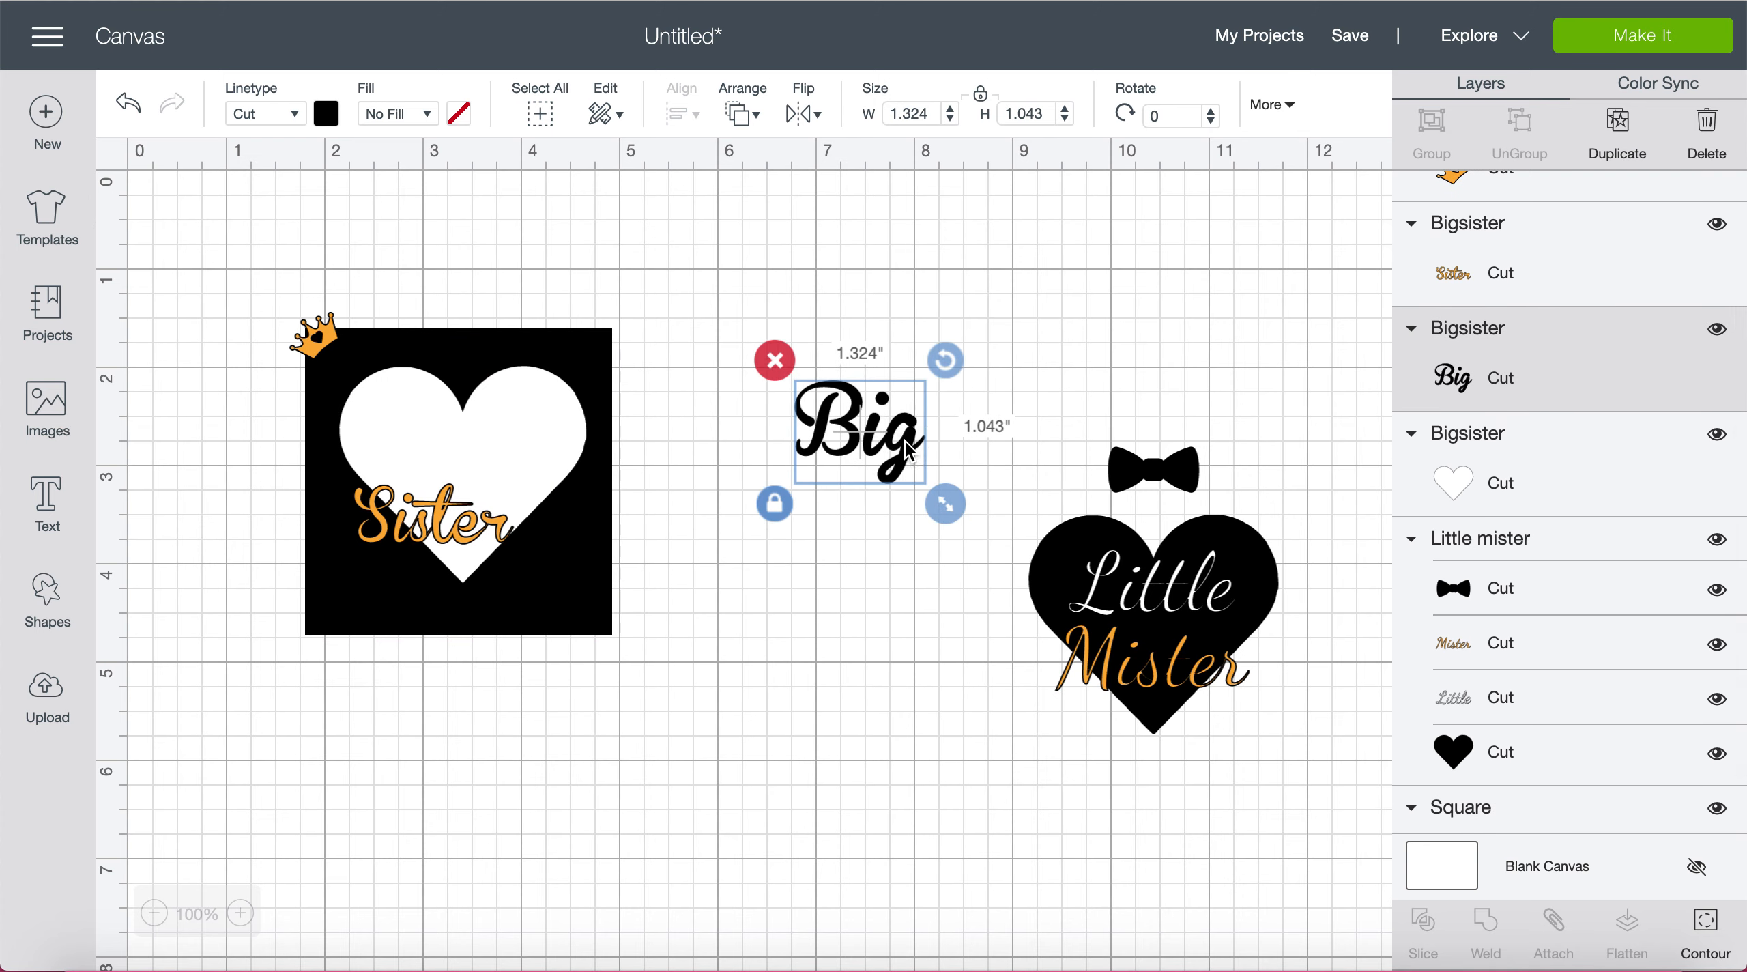
pyautogui.moveTo(904, 451); pyautogui.dragTo(498, 466)
# Step: Move the word "Sister", the crown and the black square away from the heart, leaving only "Big" on it
pyautogui.moveTo(443, 517); pyautogui.dragTo(706, 759)
pyautogui.moveTo(317, 343); pyautogui.dragTo(830, 443)
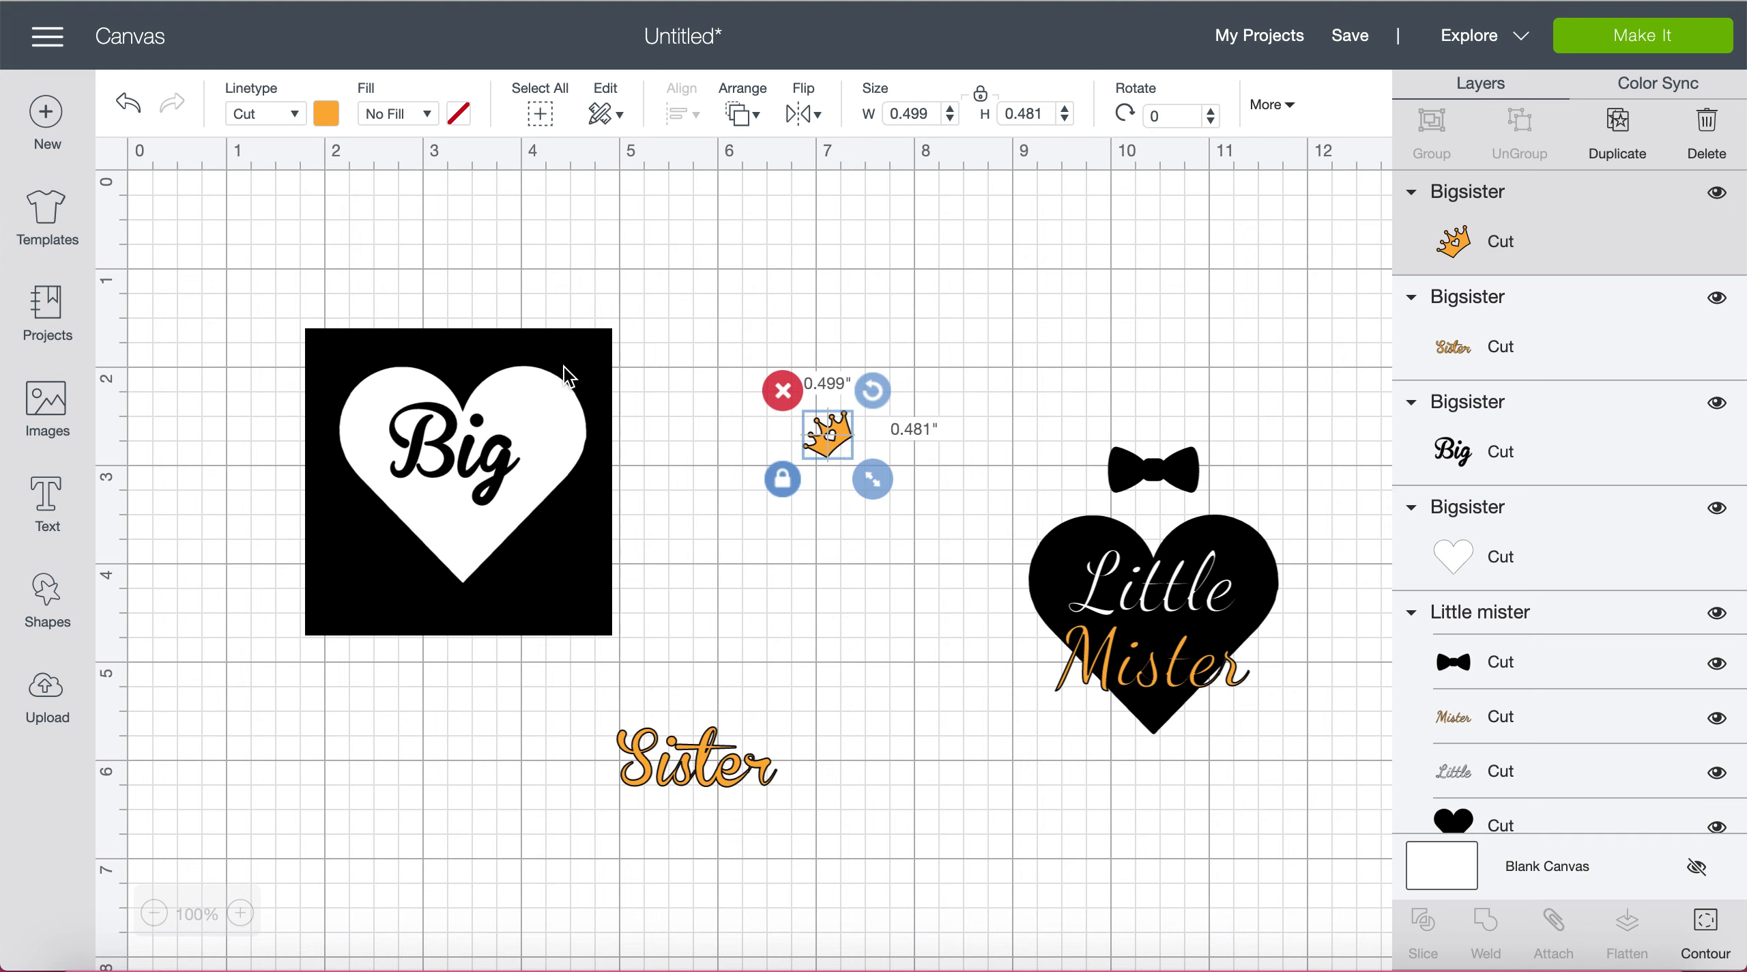
pyautogui.moveTo(601, 359); pyautogui.dragTo(506, 659)
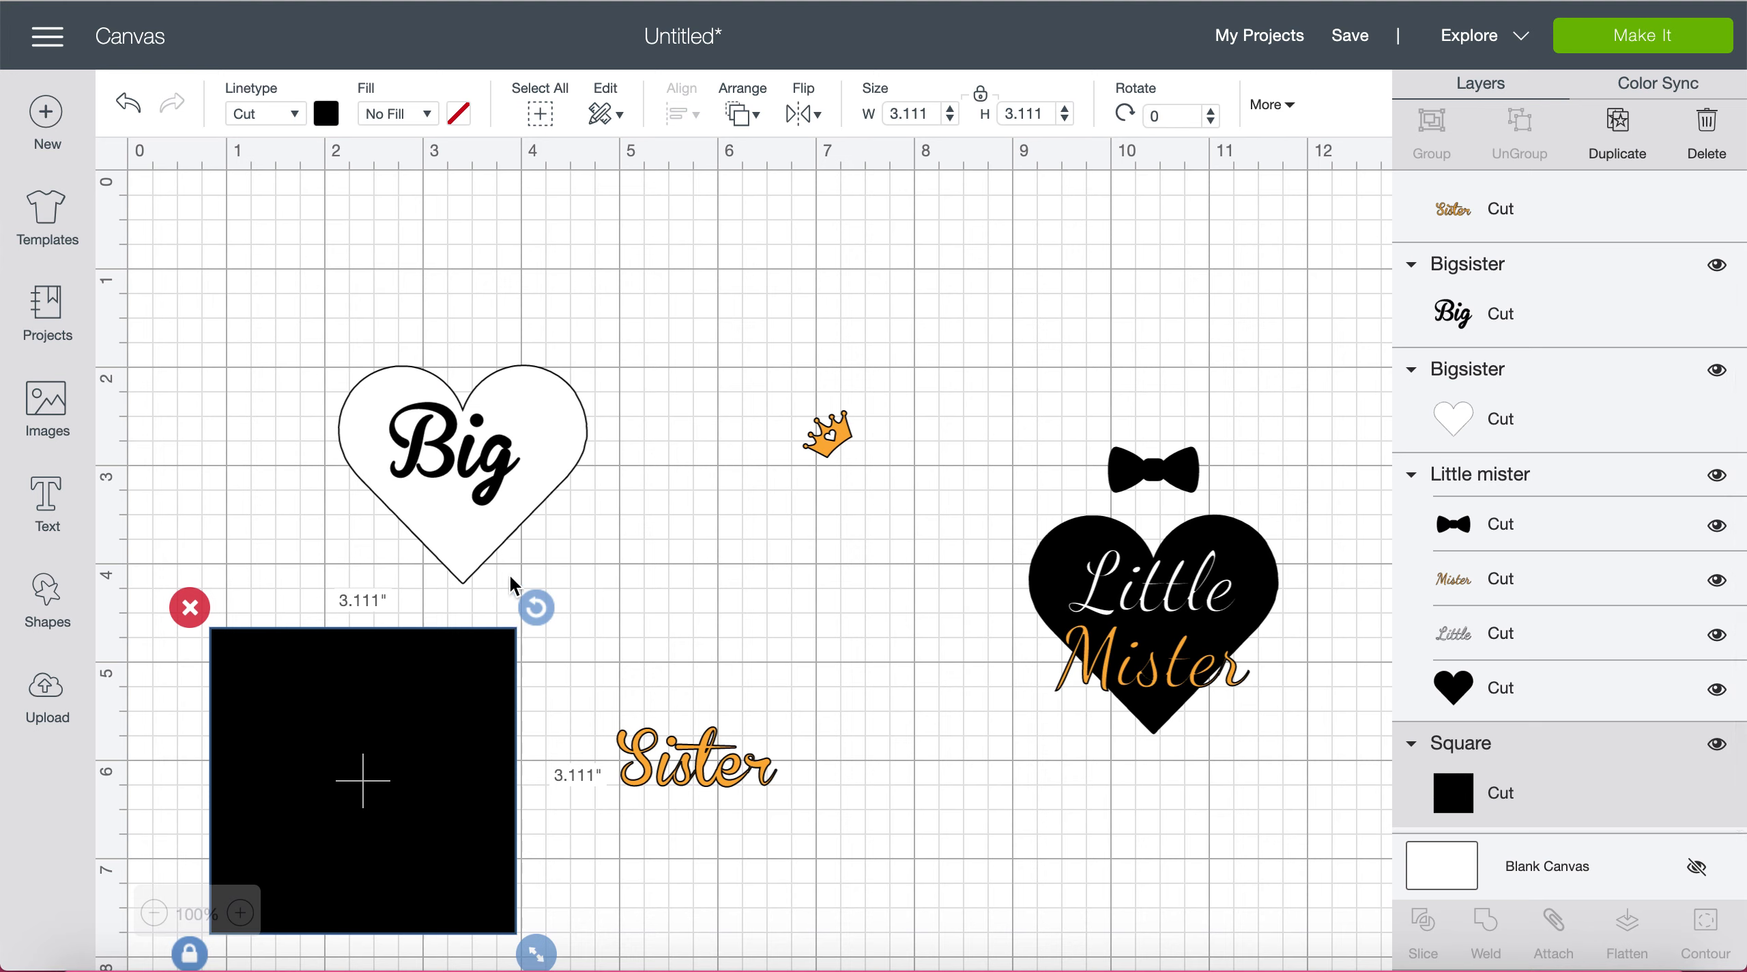
# Step: Slice the word "Big" out of the white heart, with only those two layers selected
pyautogui.click(476, 469)
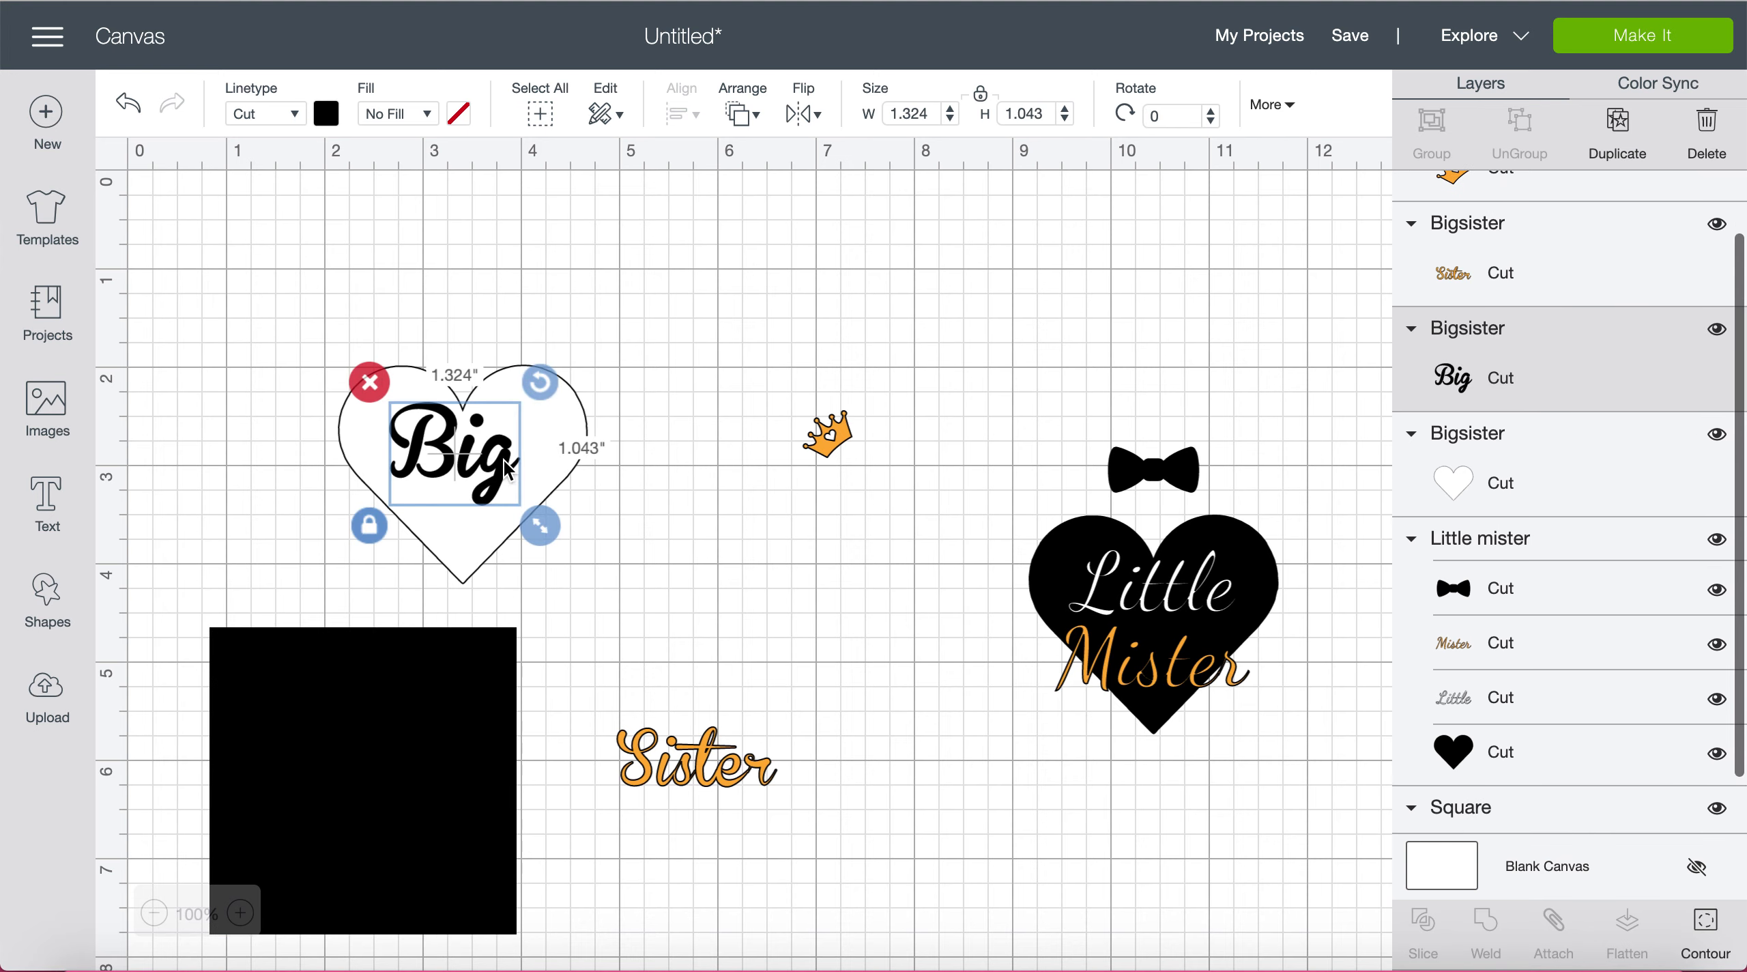
pyautogui.keyDown('shift'); pyautogui.click(571, 428); pyautogui.keyUp('shift')
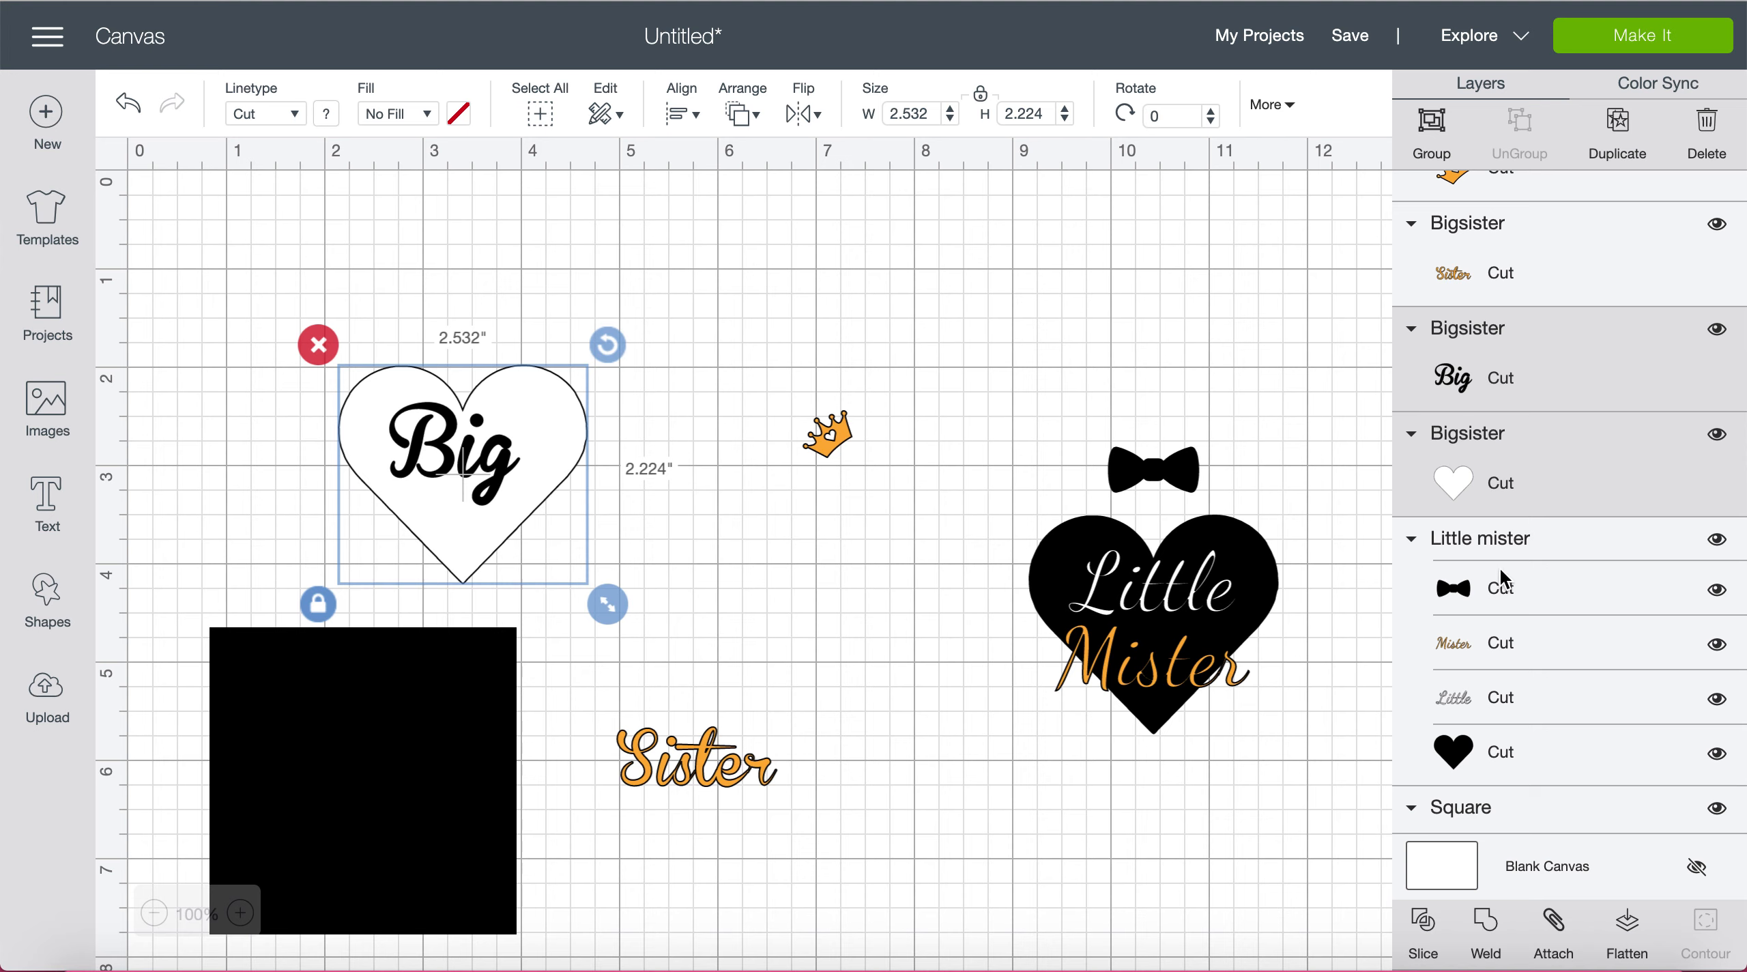
pyautogui.keyDown('shift'); pyautogui.click(834, 440); pyautogui.keyUp('shift')
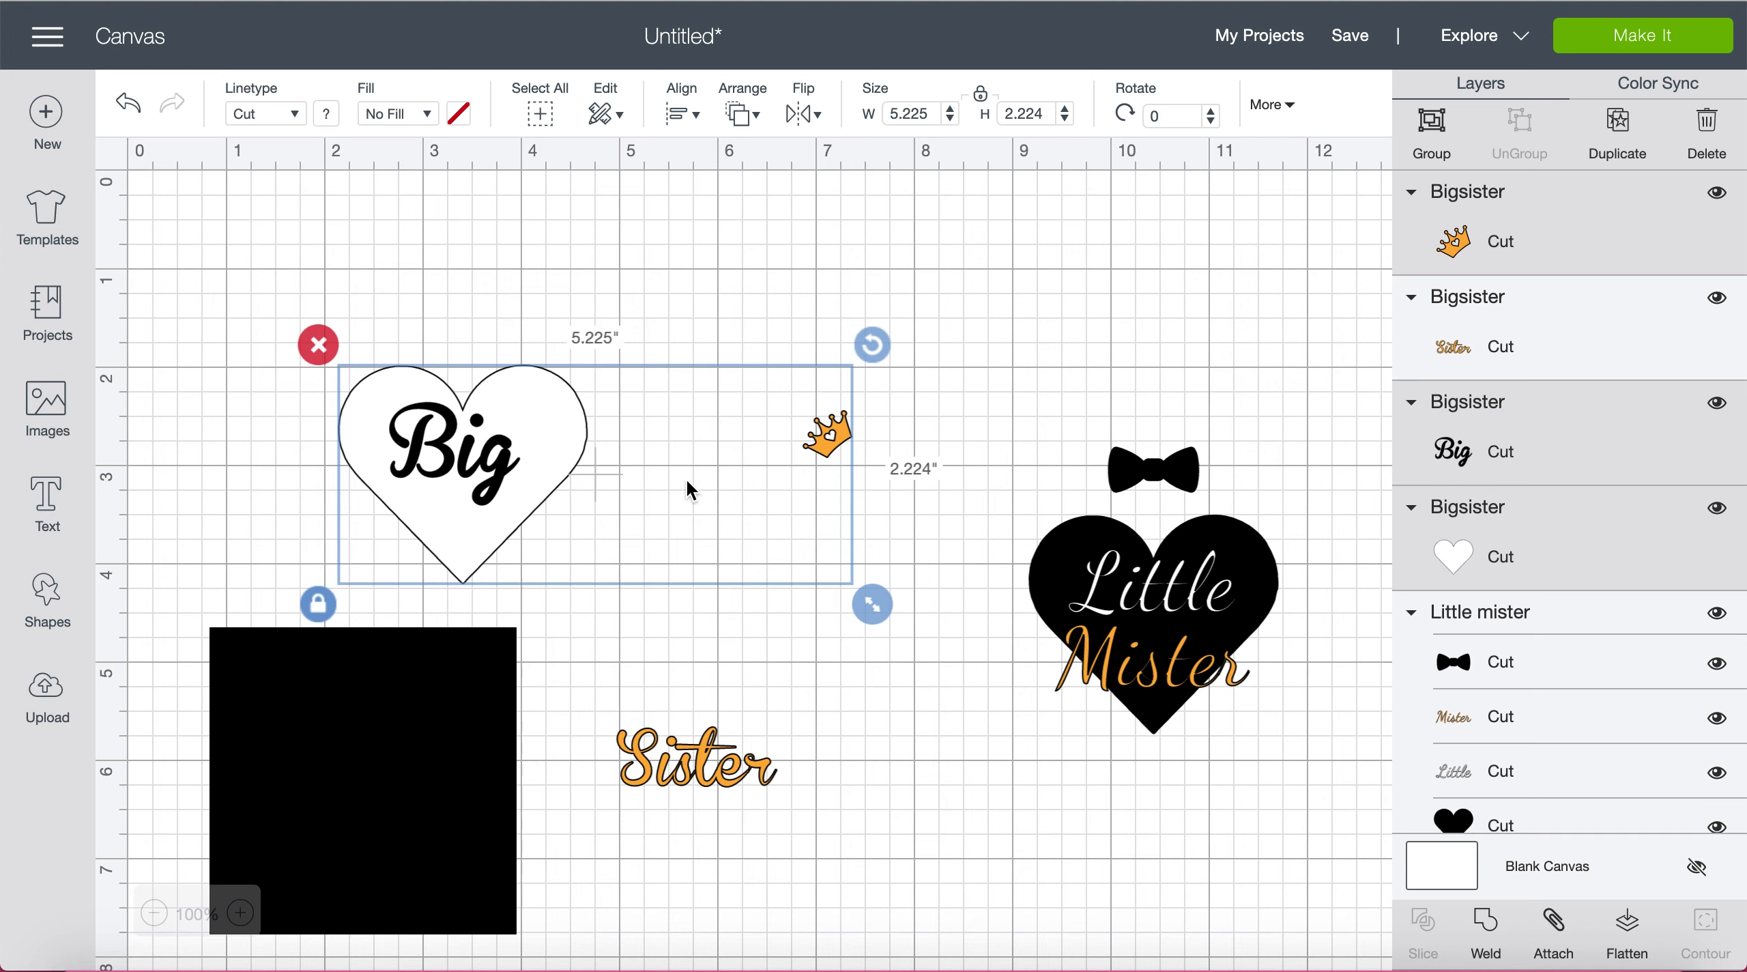
pyautogui.click(402, 339)
pyautogui.moveTo(402, 290); pyautogui.dragTo(638, 537)
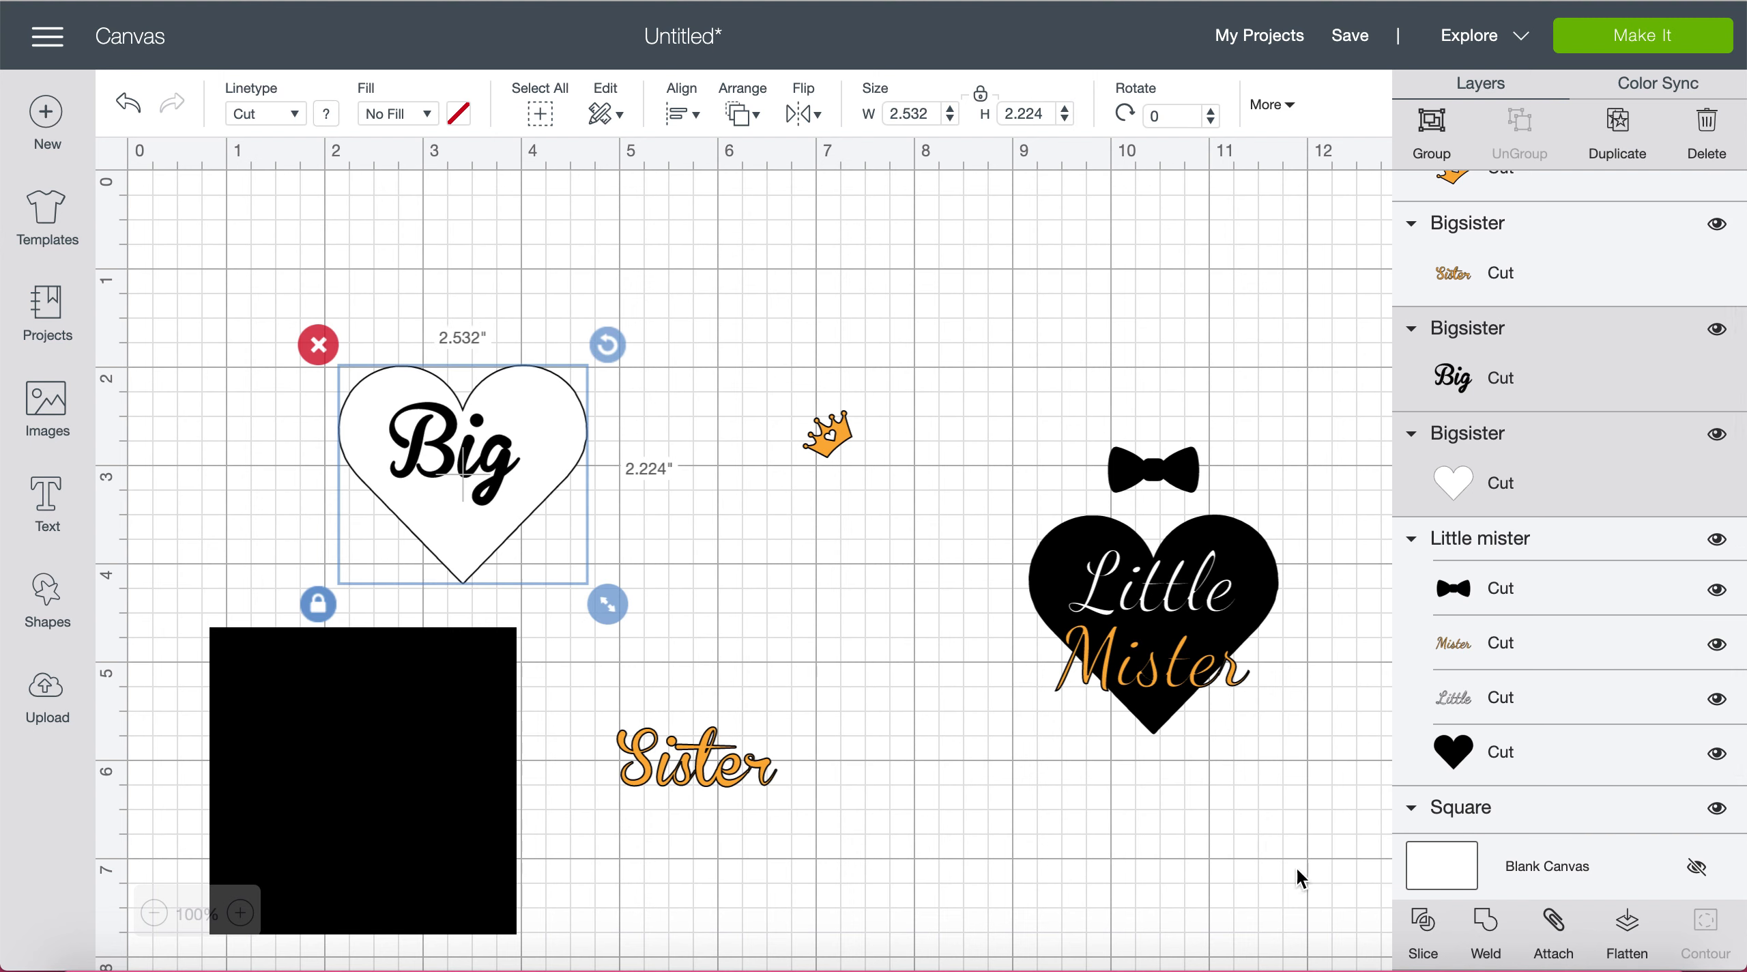
pyautogui.click(1422, 927)
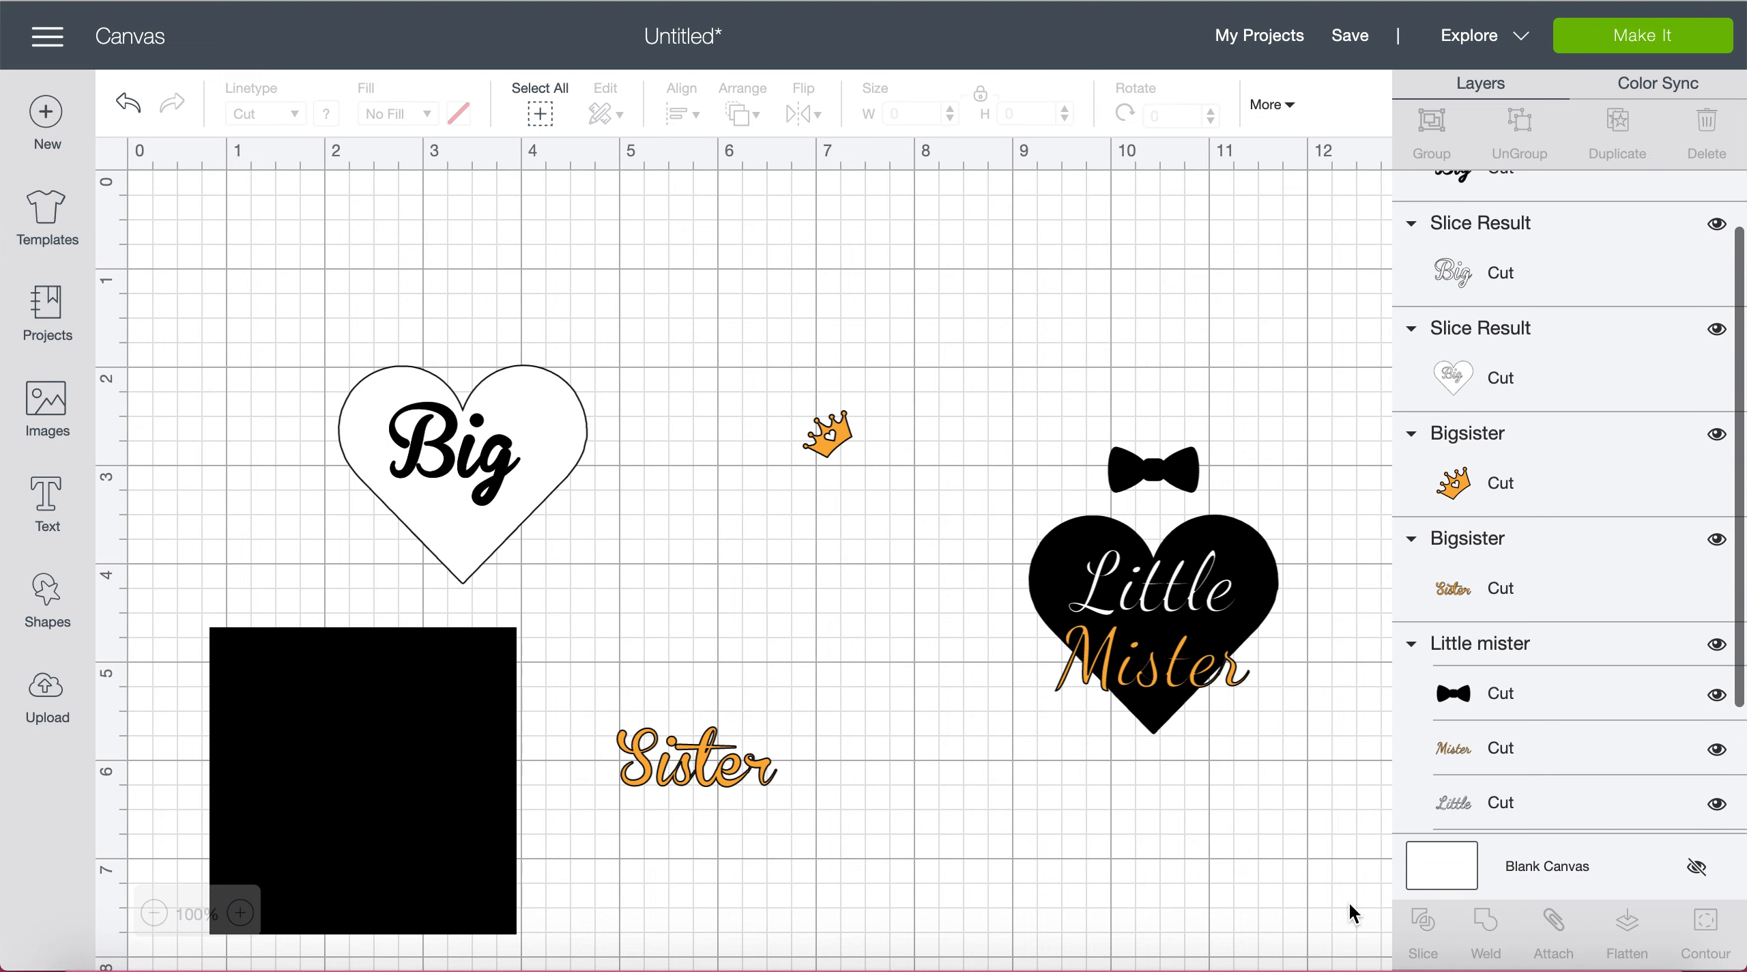
# Step: Move the black and white "Big" slice pieces off the heart and position the sliced heart over the black square
pyautogui.click(477, 453)
pyautogui.moveTo(477, 454); pyautogui.dragTo(803, 340)
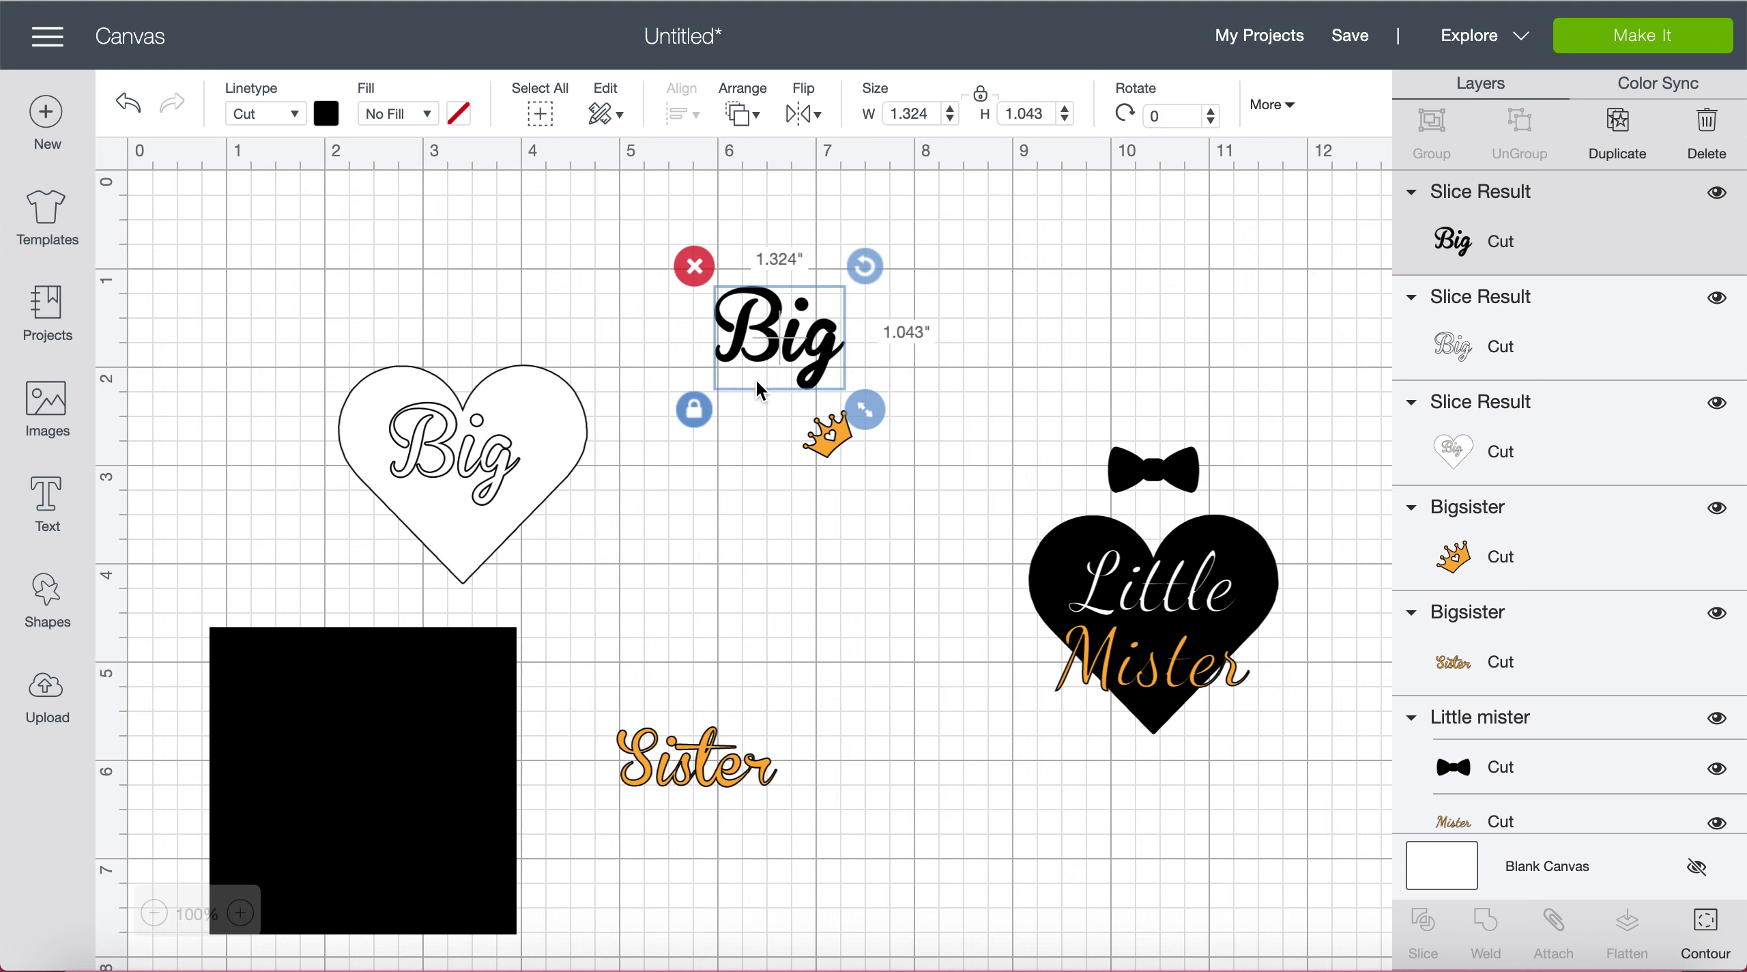
pyautogui.moveTo(509, 481); pyautogui.dragTo(720, 590)
pyautogui.moveTo(639, 519); pyautogui.dragTo(682, 532)
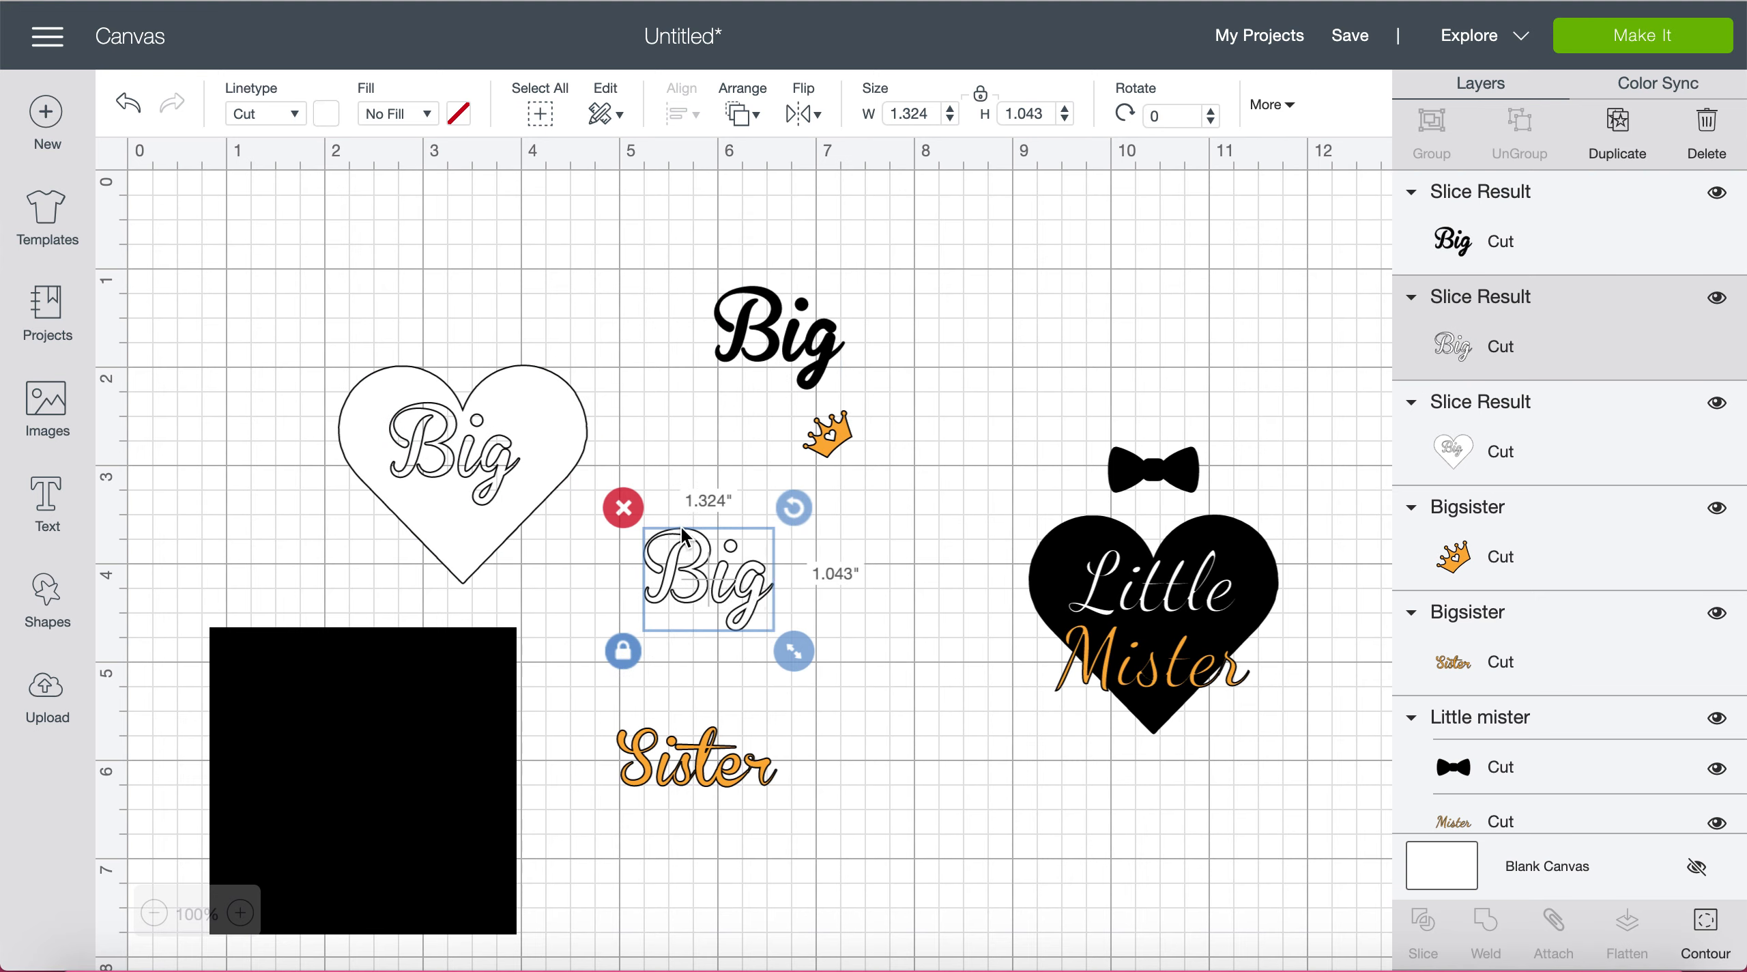
pyautogui.moveTo(494, 749); pyautogui.dragTo(591, 451)
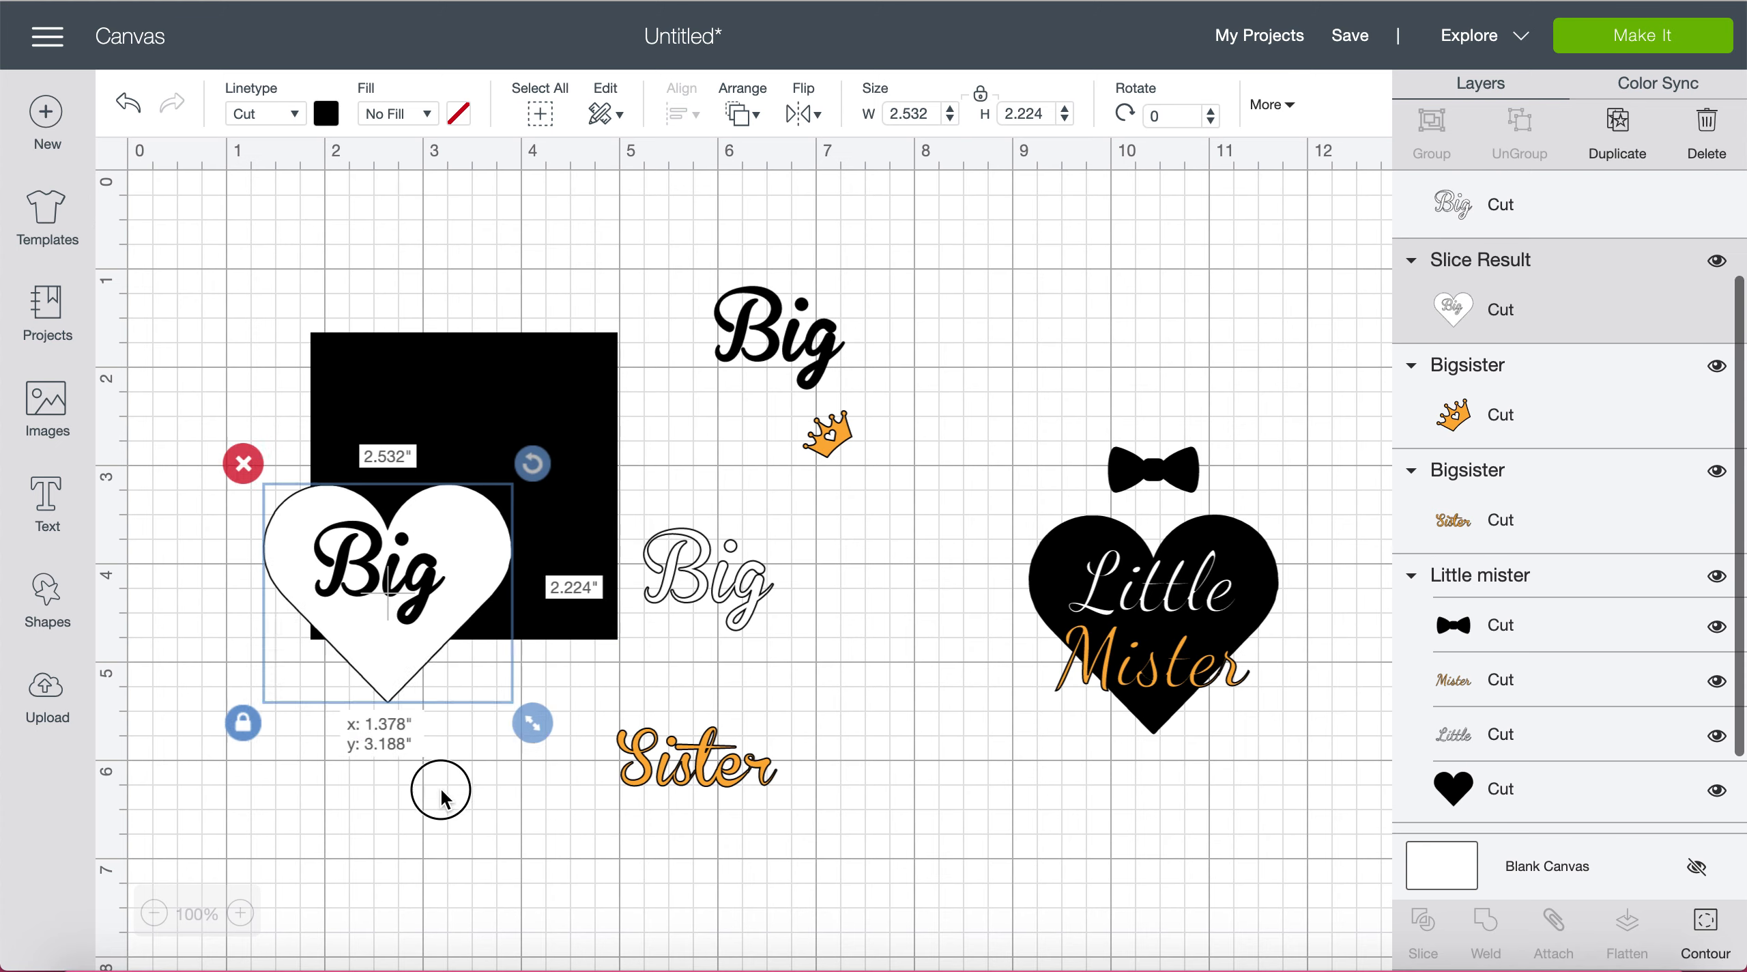
pyautogui.moveTo(441, 787); pyautogui.dragTo(556, 563)
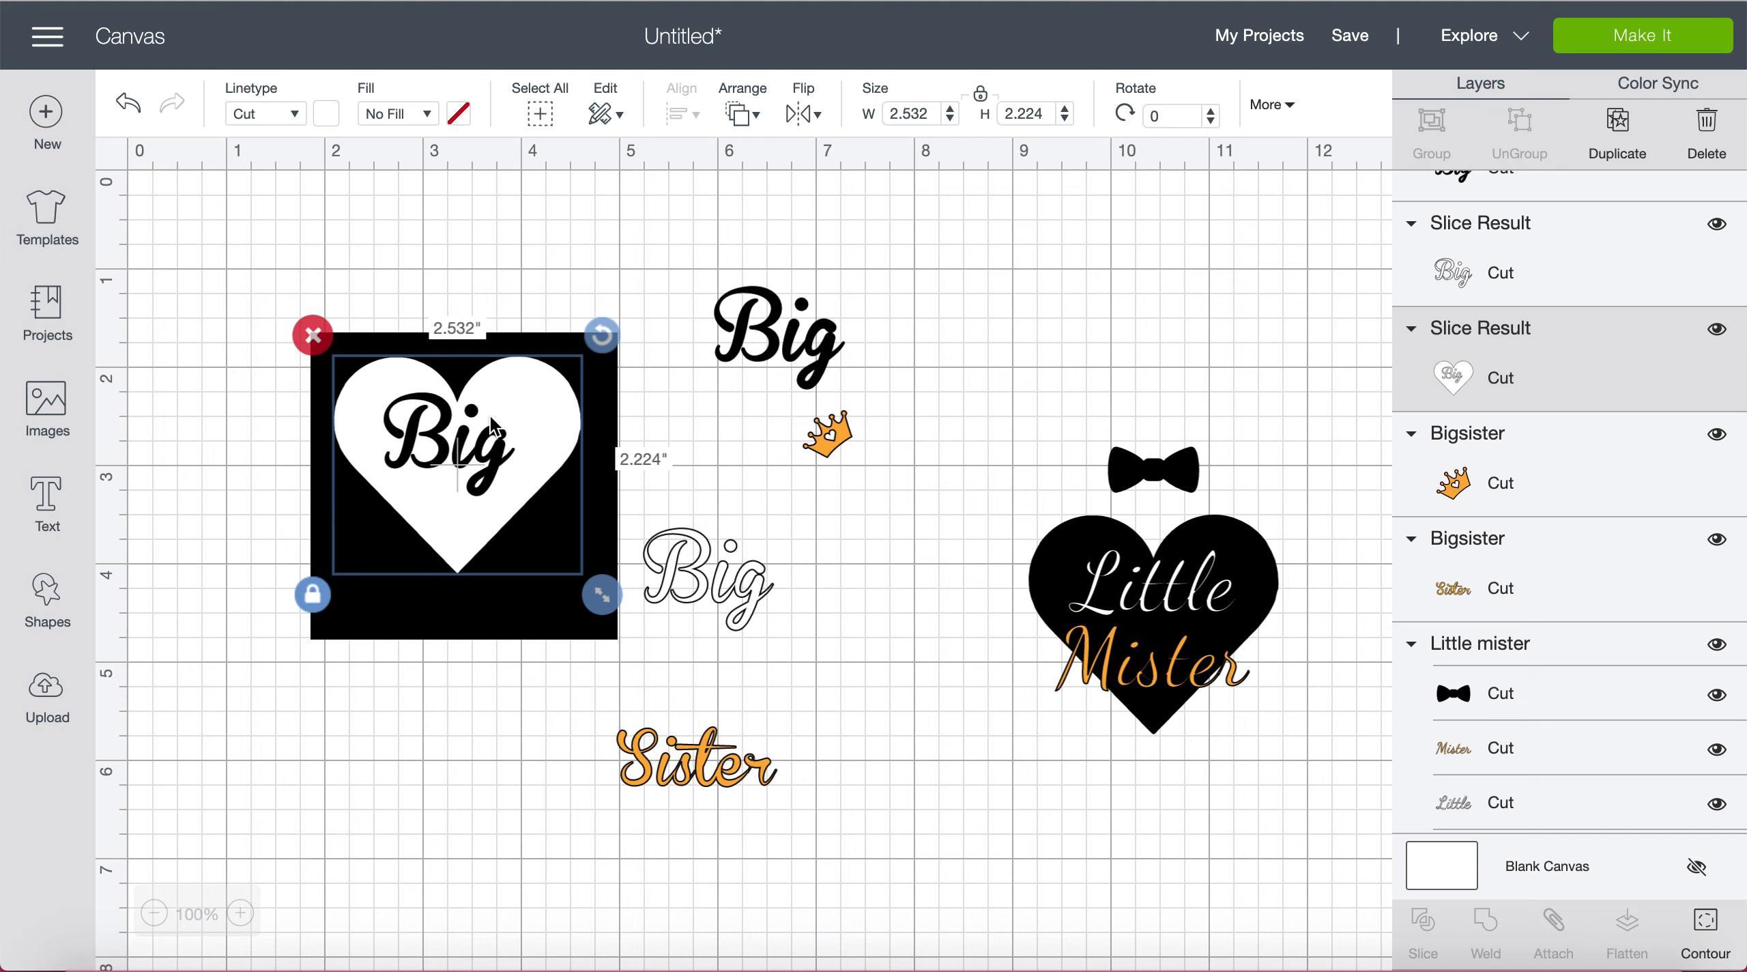
# Step: Place the crown on the heart just above the "B" of "Big" and send it to the front
pyautogui.moveTo(827, 431); pyautogui.dragTo(386, 391)
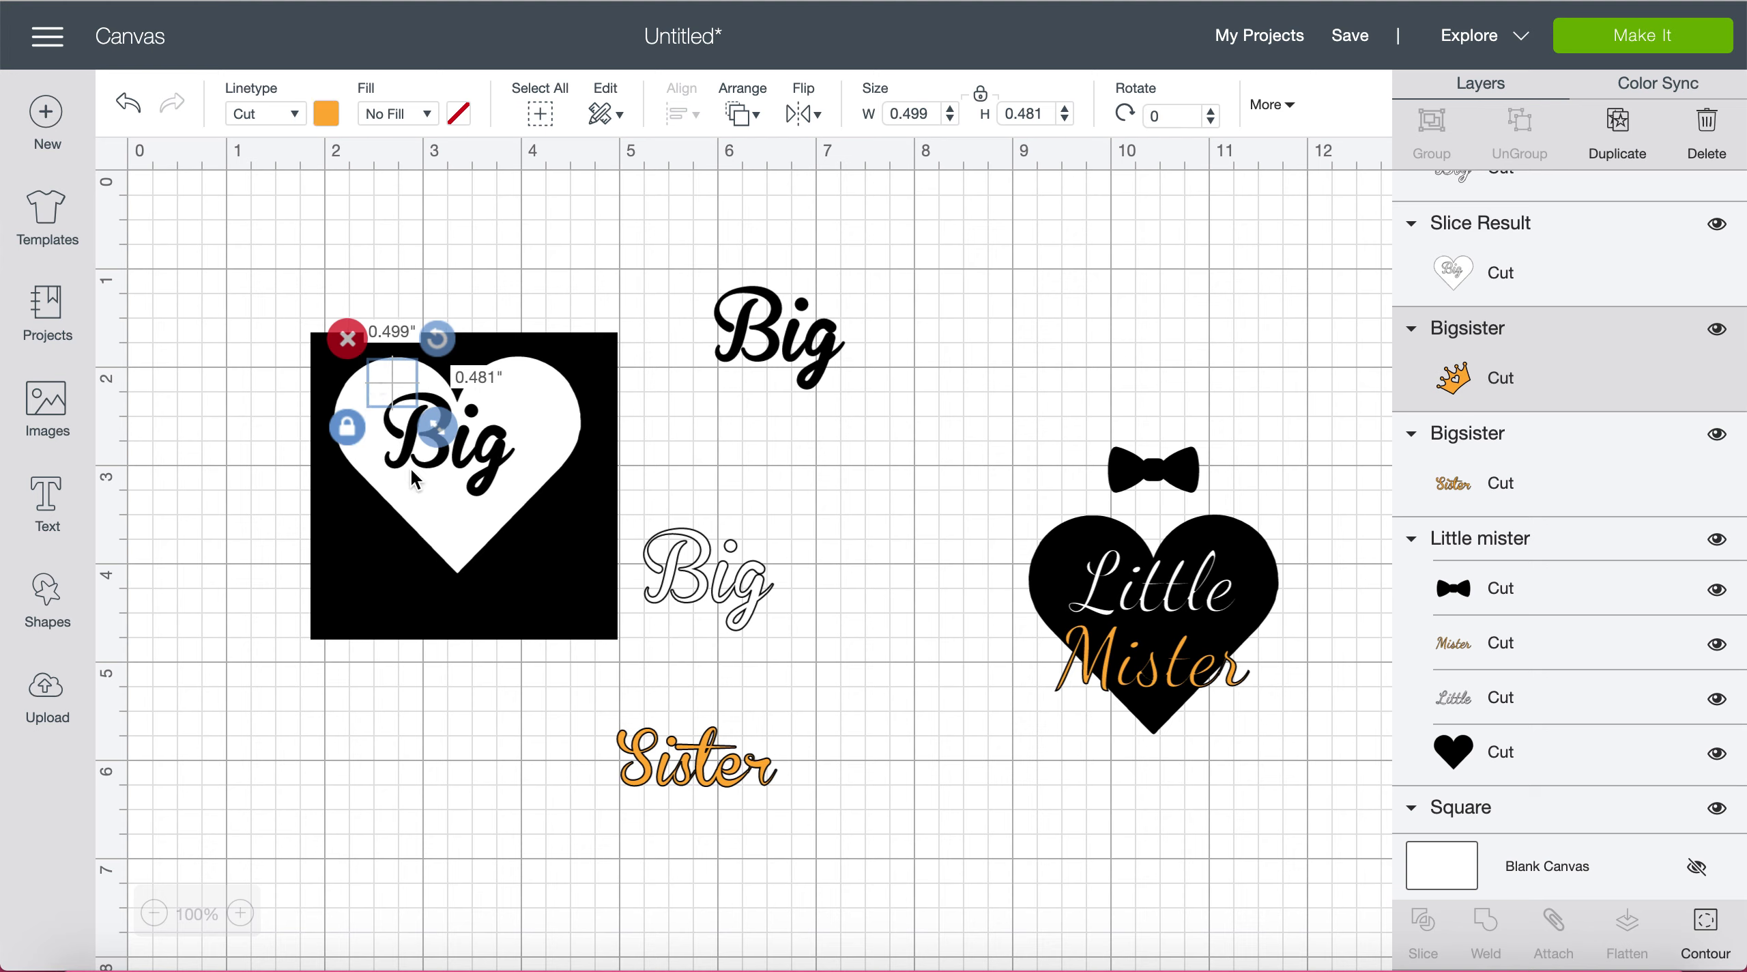
pyautogui.click(752, 117)
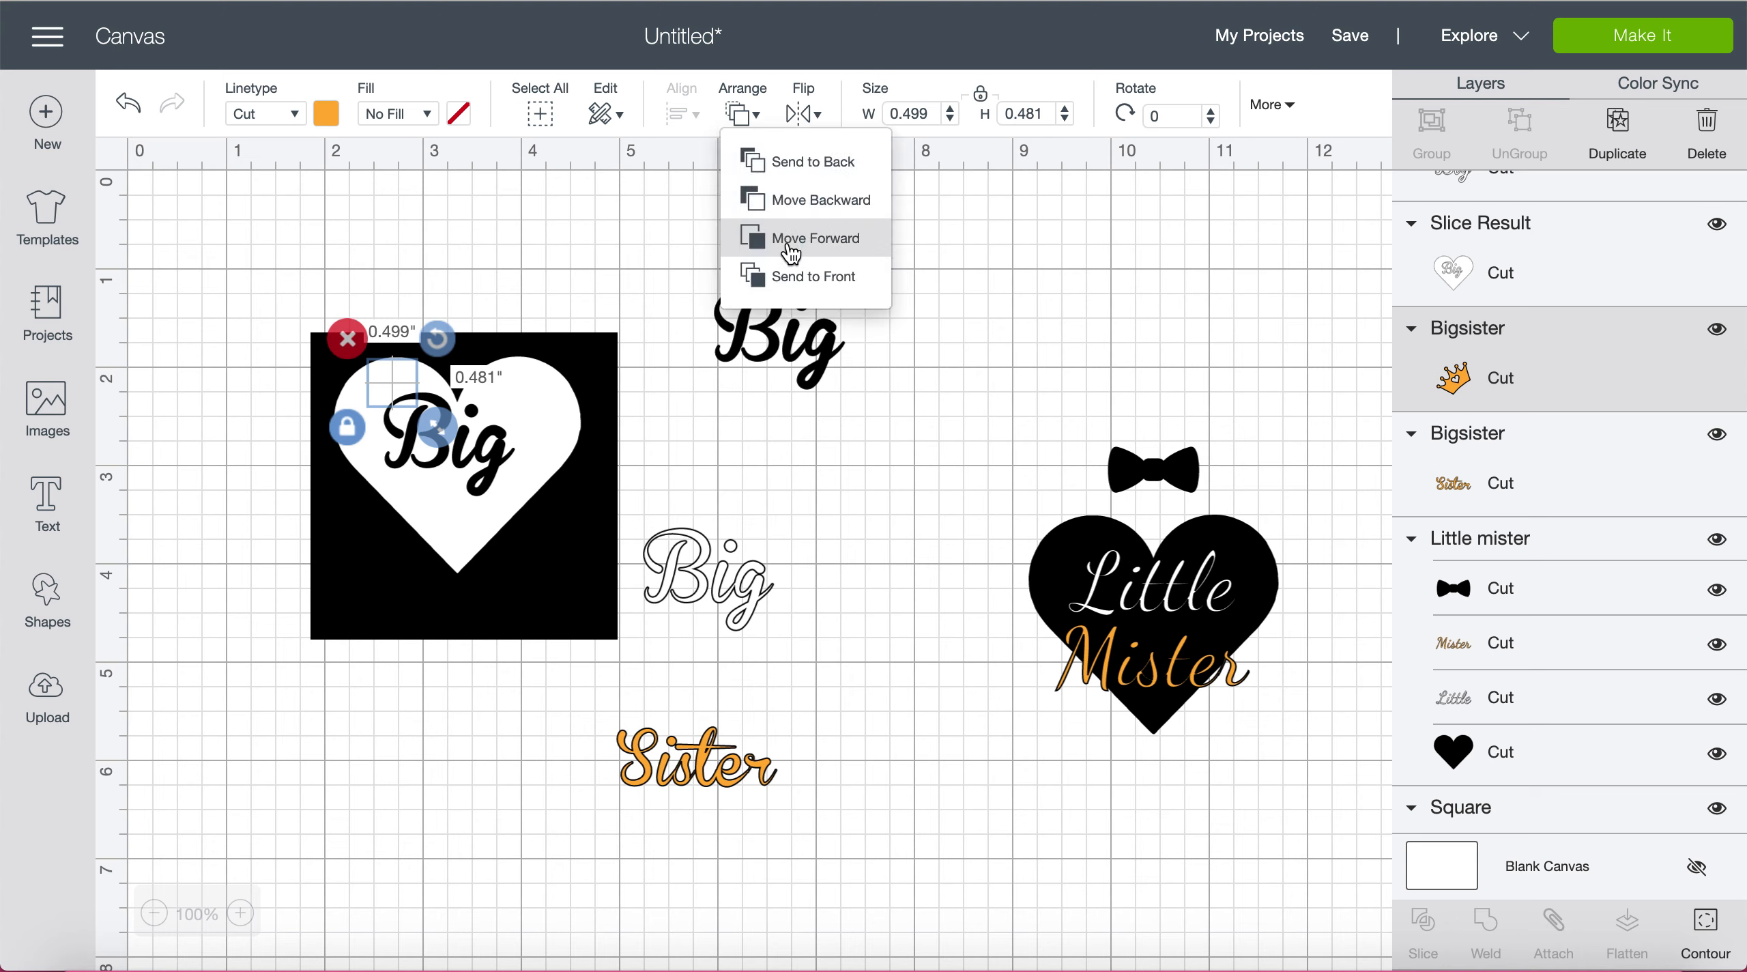
pyautogui.click(795, 286)
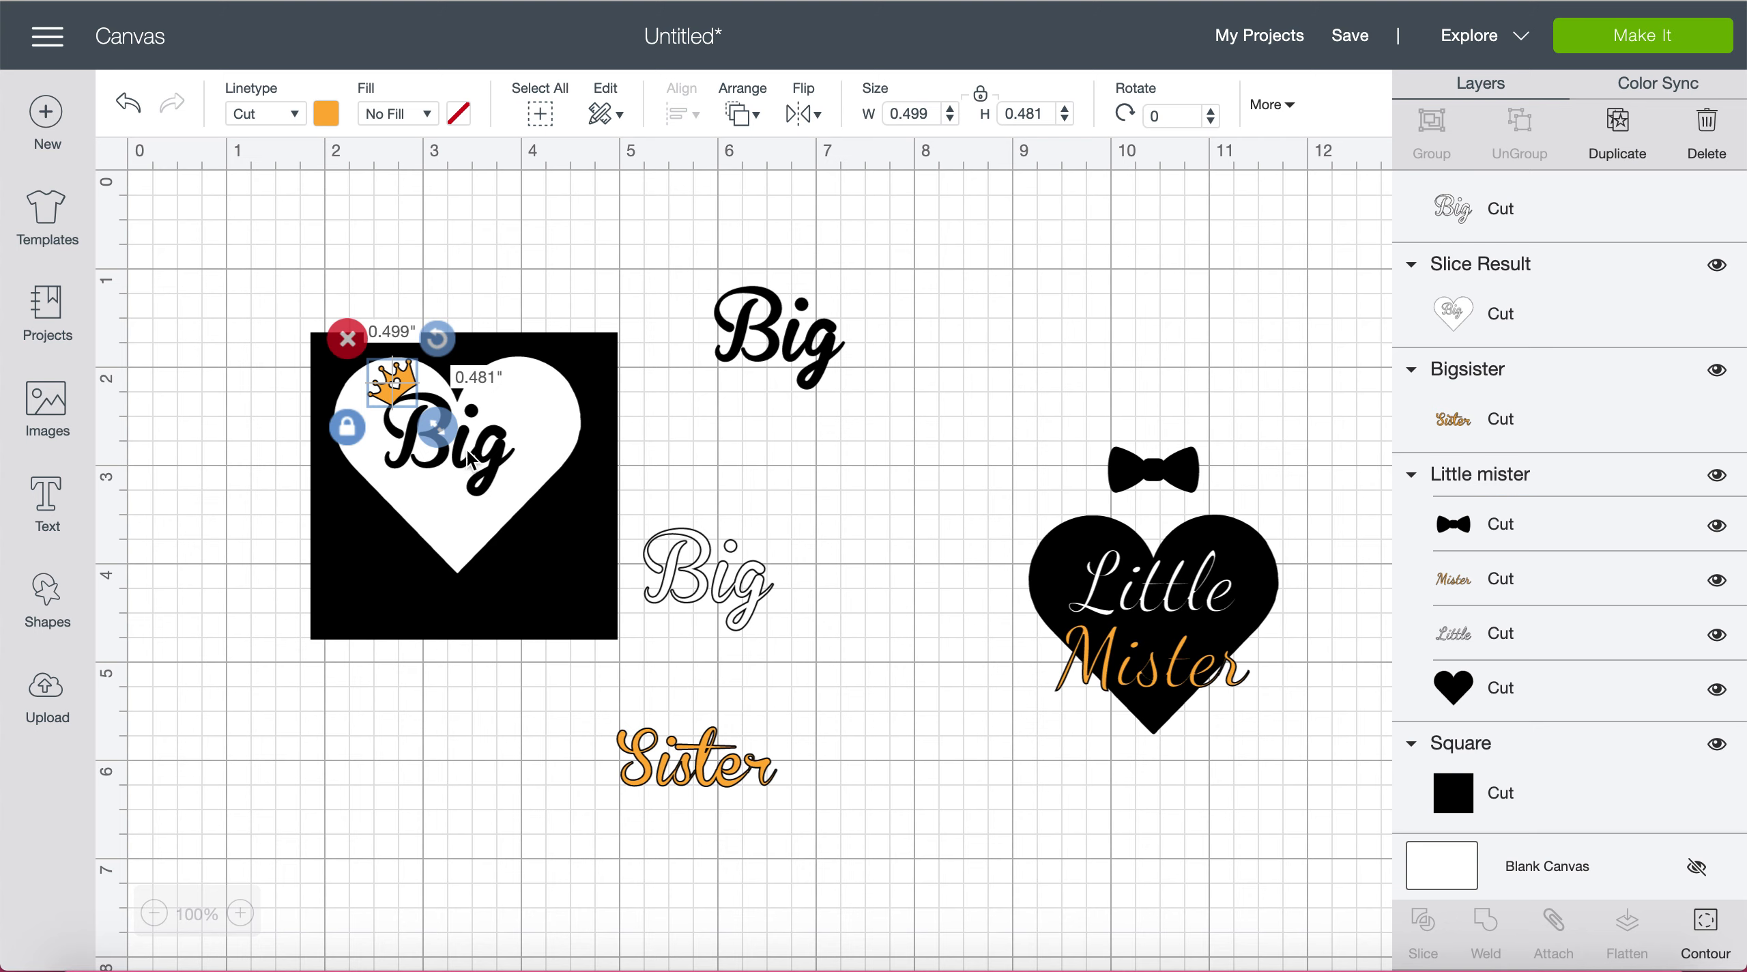
# Step: Move the sliced heart backward one layer and place the word "Sister" on it below the "Big" cut-out
pyautogui.click(558, 425)
pyautogui.click(744, 116)
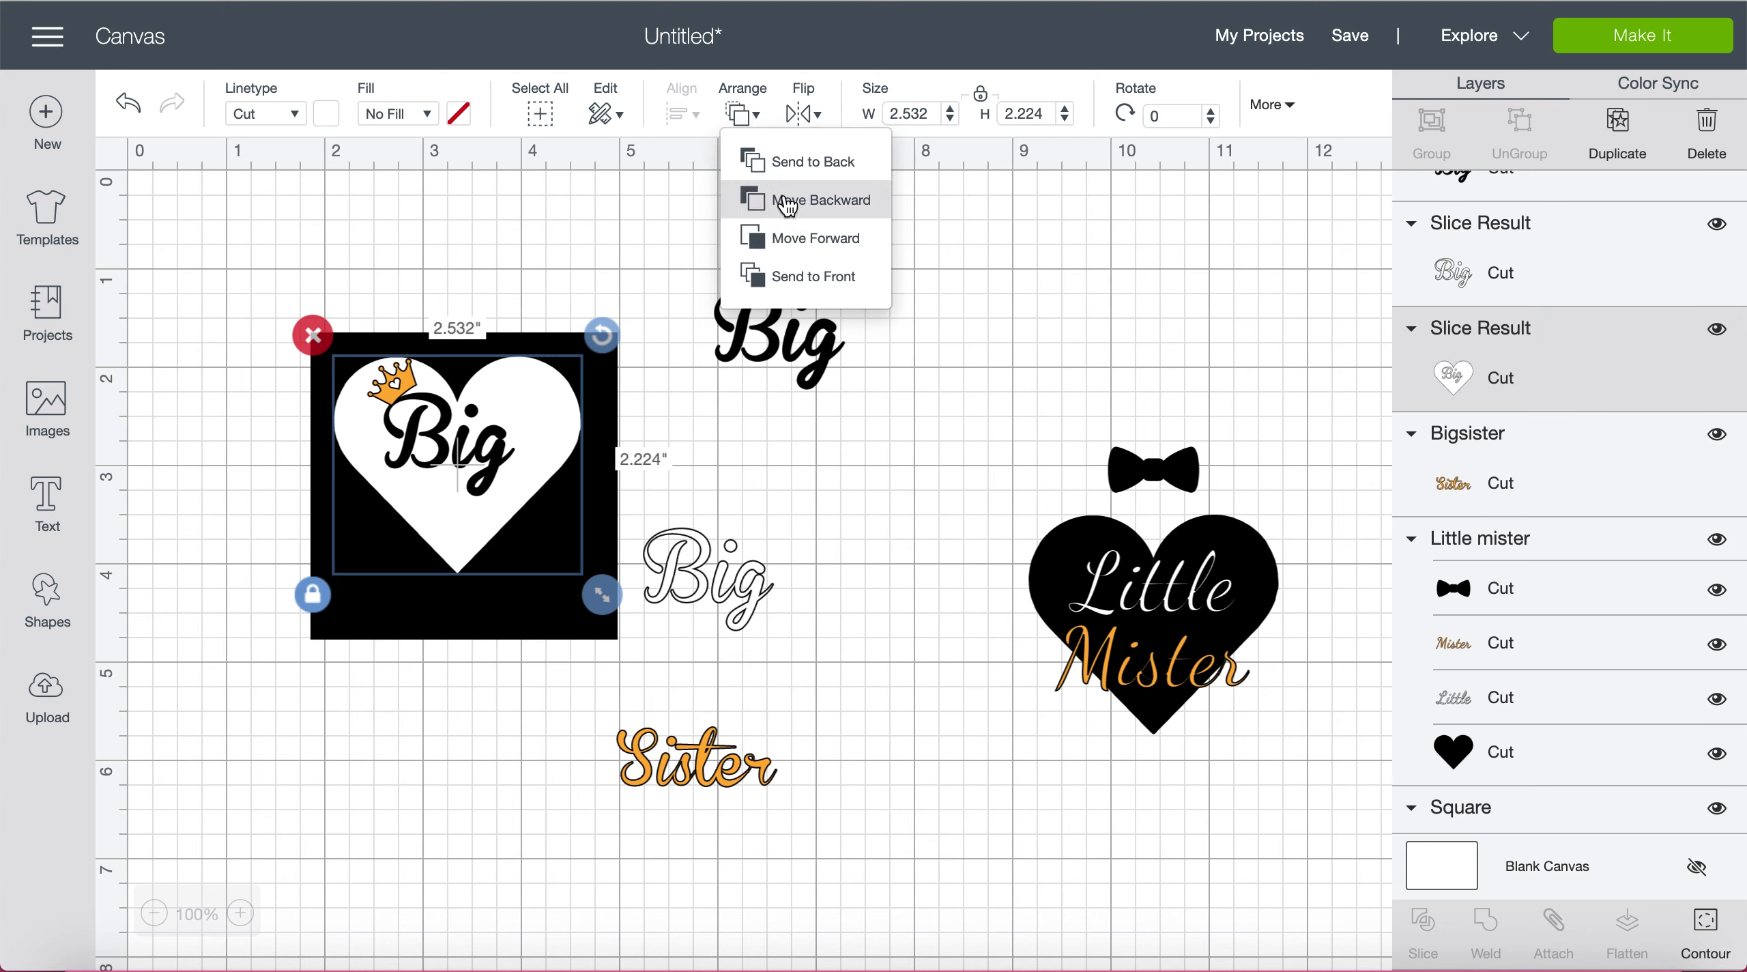
pyautogui.click(783, 198)
pyautogui.moveTo(720, 757); pyautogui.dragTo(443, 498)
# Step: Move the black square off the heart and nudge "Sister" and the crown into their final positions
pyautogui.moveTo(580, 447); pyautogui.dragTo(417, 788)
pyautogui.moveTo(442, 519); pyautogui.dragTo(453, 530)
pyautogui.click(398, 378)
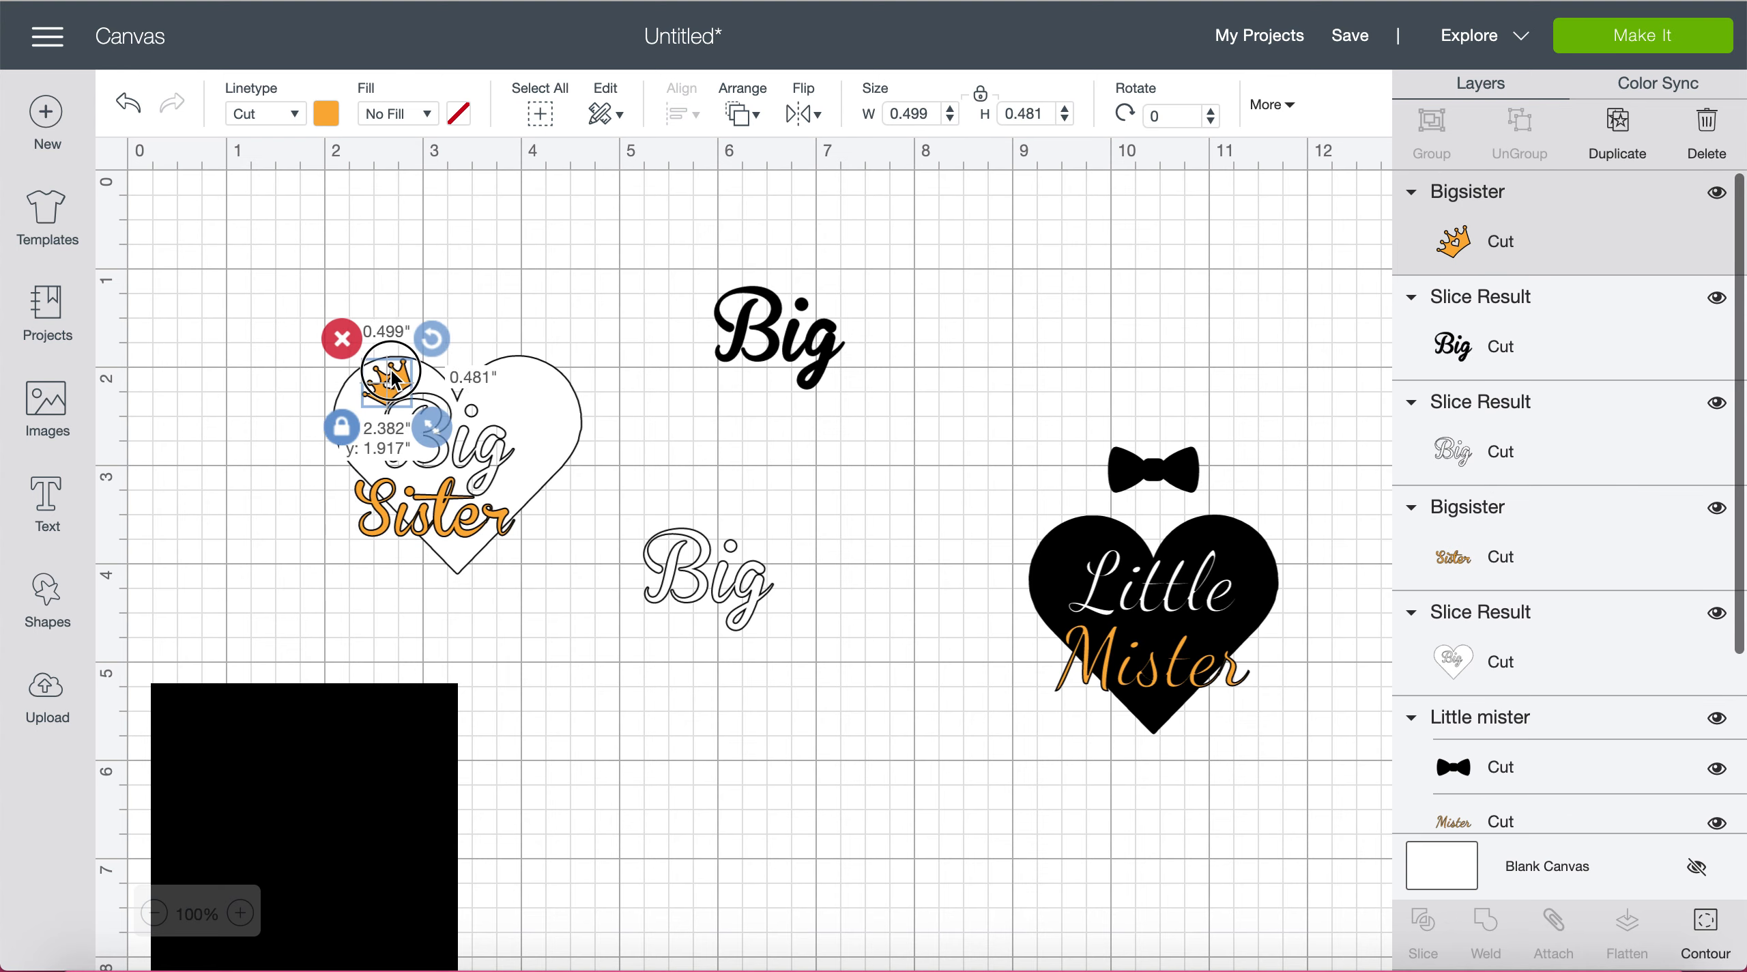
pyautogui.click(573, 384)
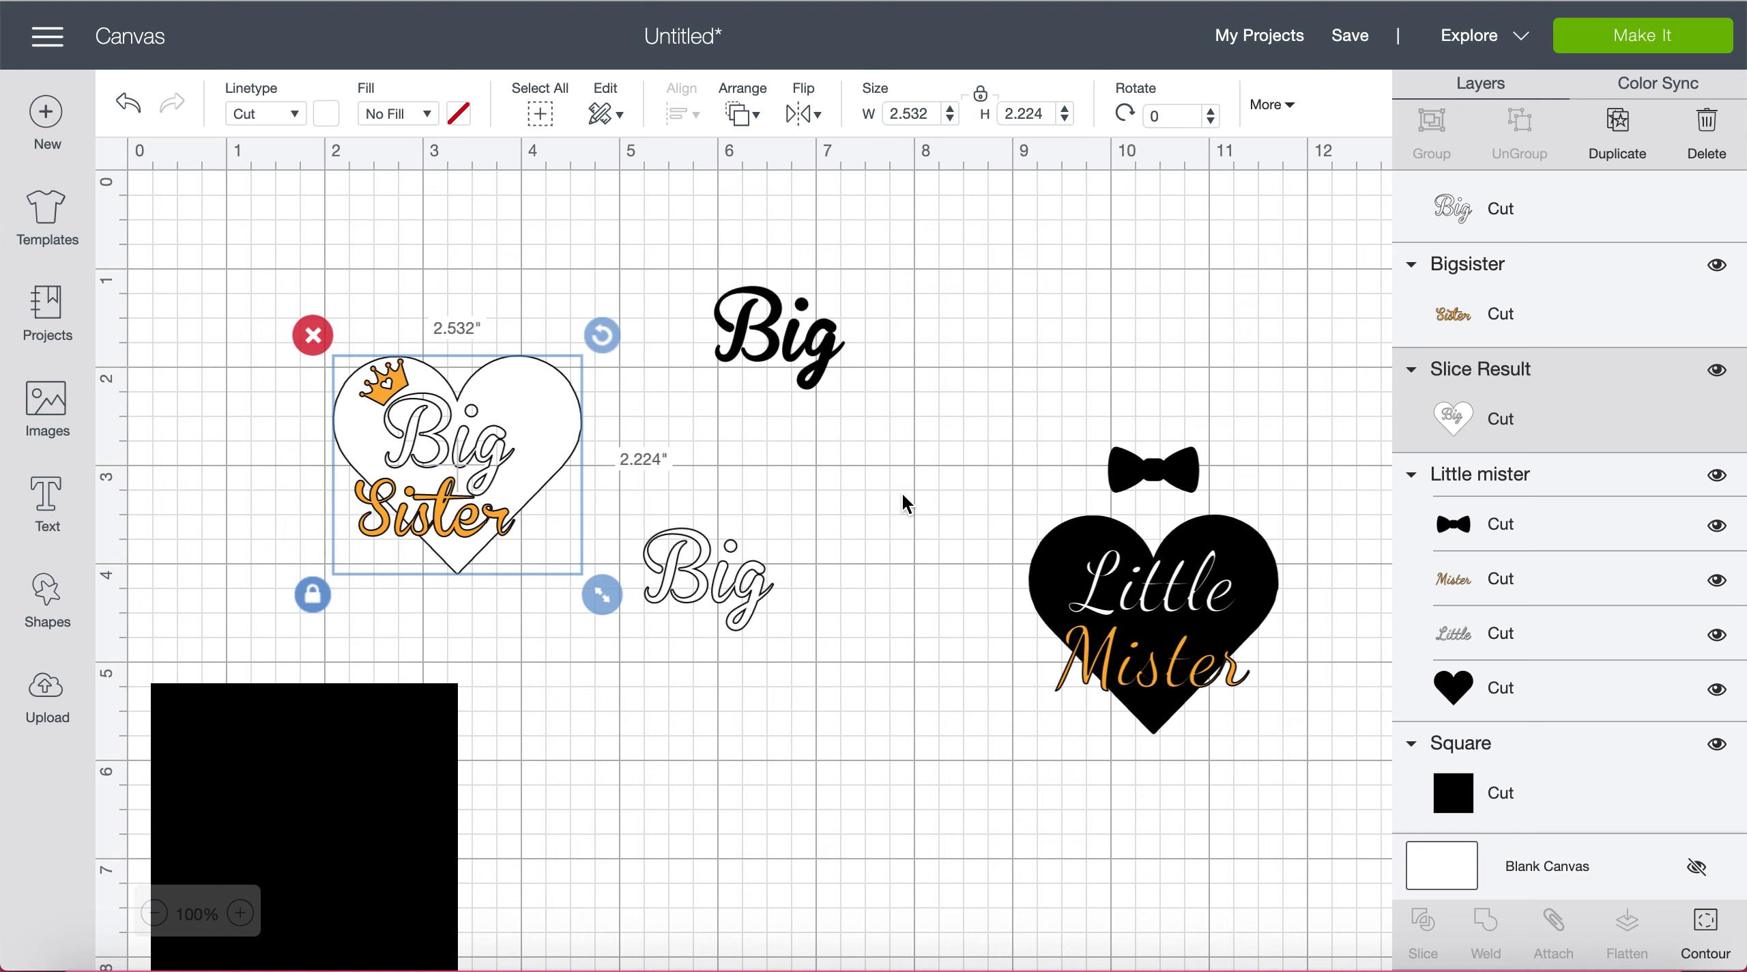
# Step: Delete the leftover white "Big" slice and move the black "Big" up beside the top of the Big Sister heart
pyautogui.hscroll(5, 901, 492)
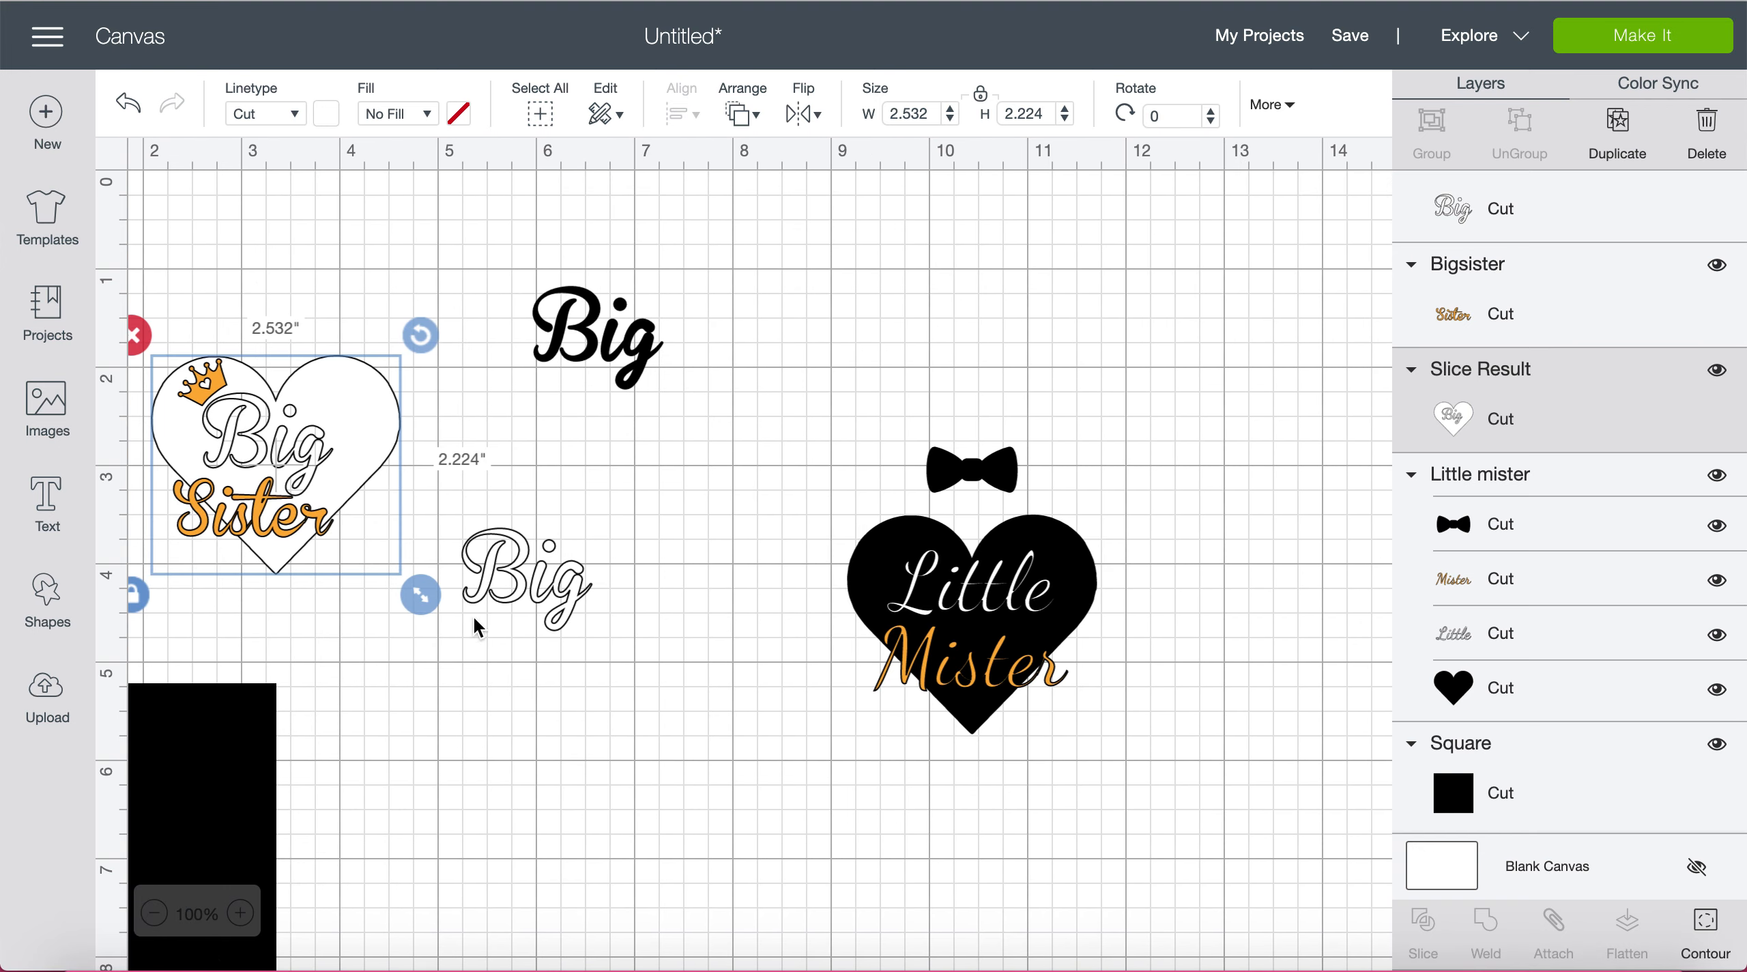
pyautogui.click(500, 539)
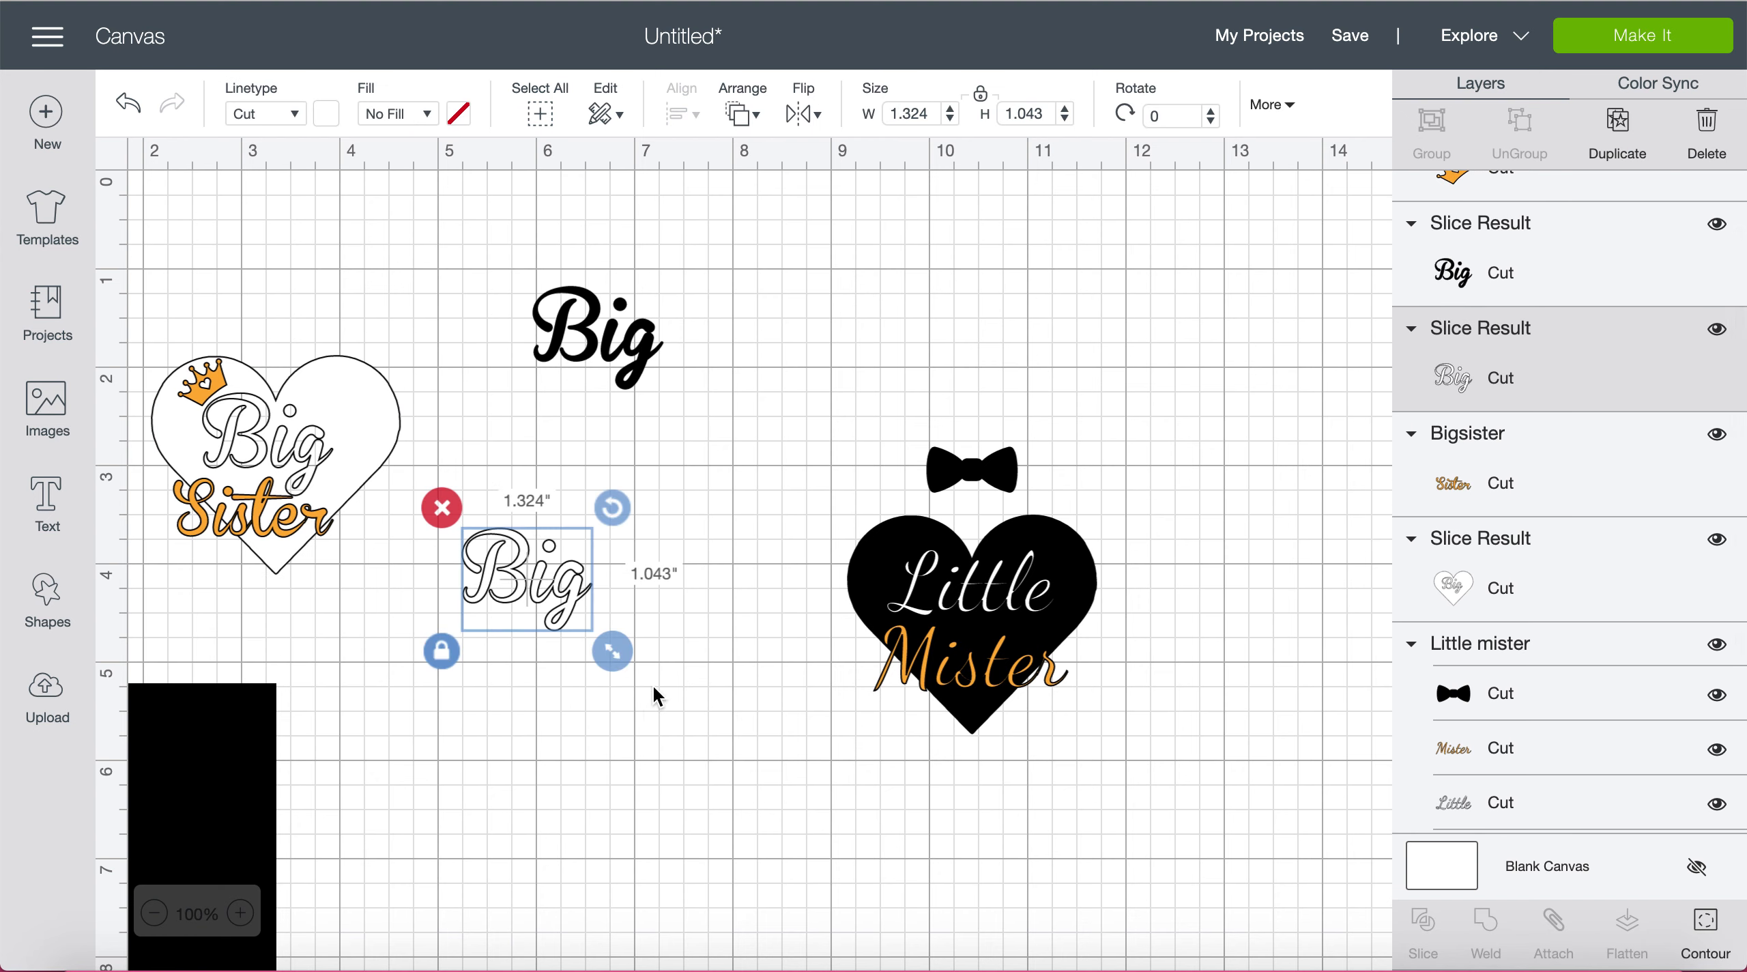
pyautogui.click(441, 507)
pyautogui.moveTo(638, 352); pyautogui.dragTo(469, 303)
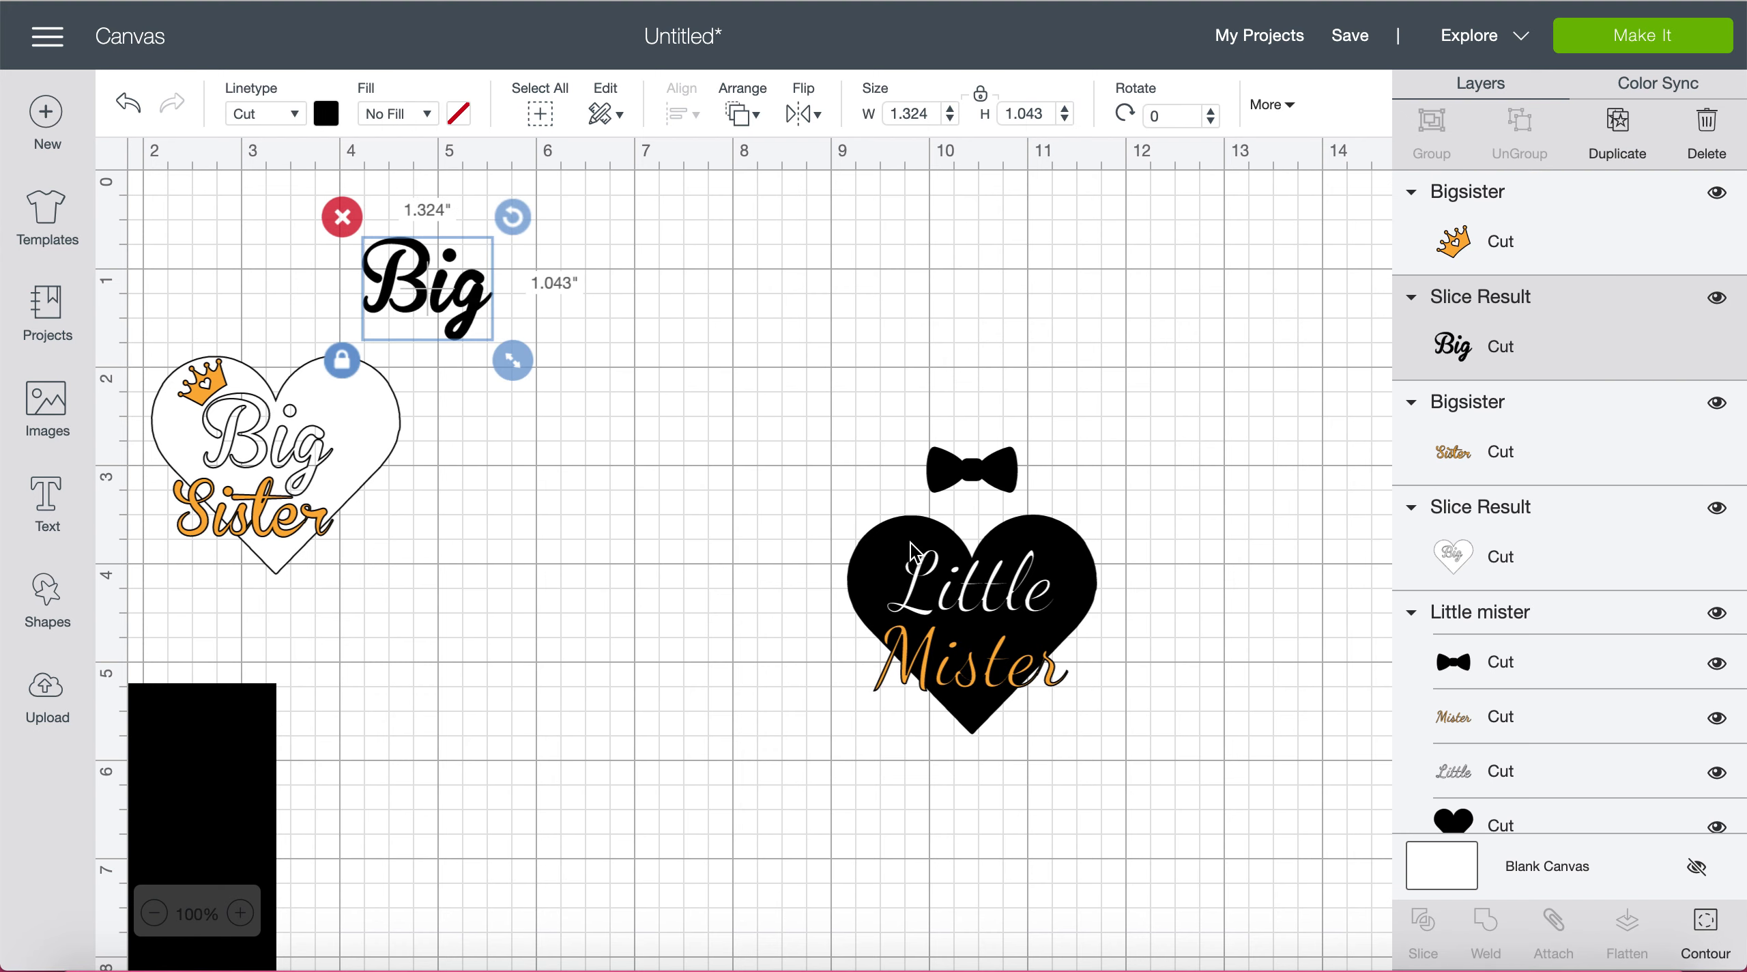
# Step: Ungroup the Little mister design and change the material color of "Mister" to white and "Little" to blue
pyautogui.click(940, 586)
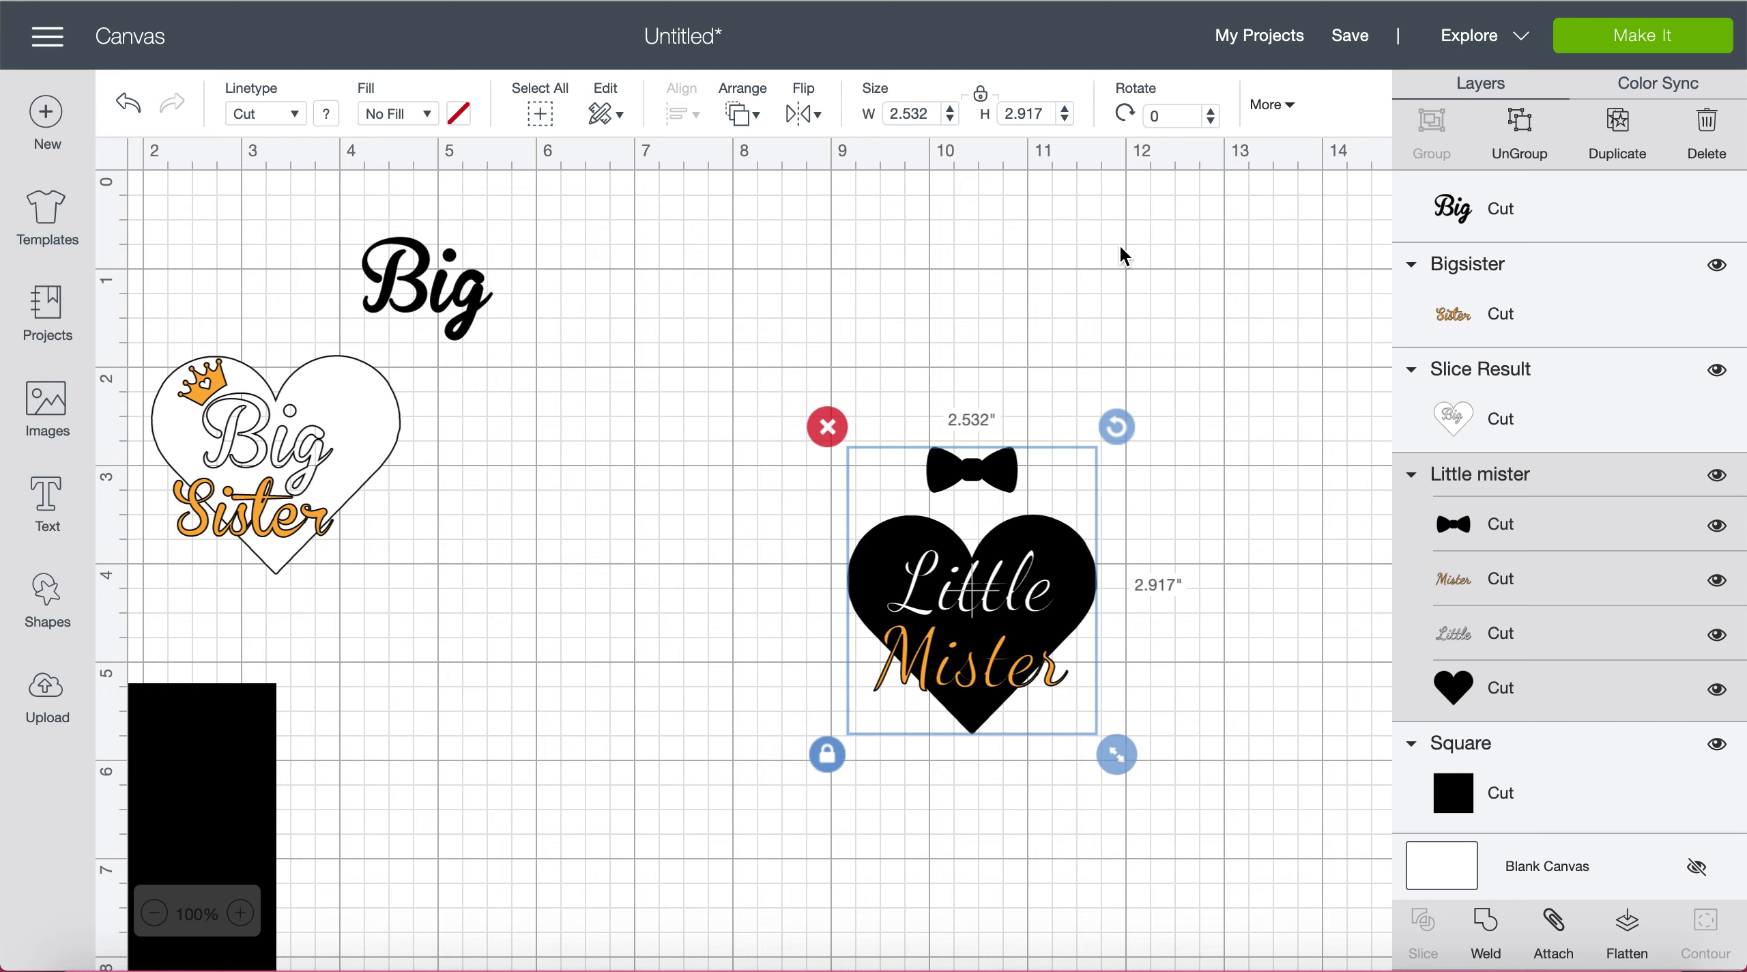
pyautogui.click(1519, 151)
pyautogui.click(969, 657)
pyautogui.click(326, 113)
pyautogui.click(389, 210)
pyautogui.click(1068, 810)
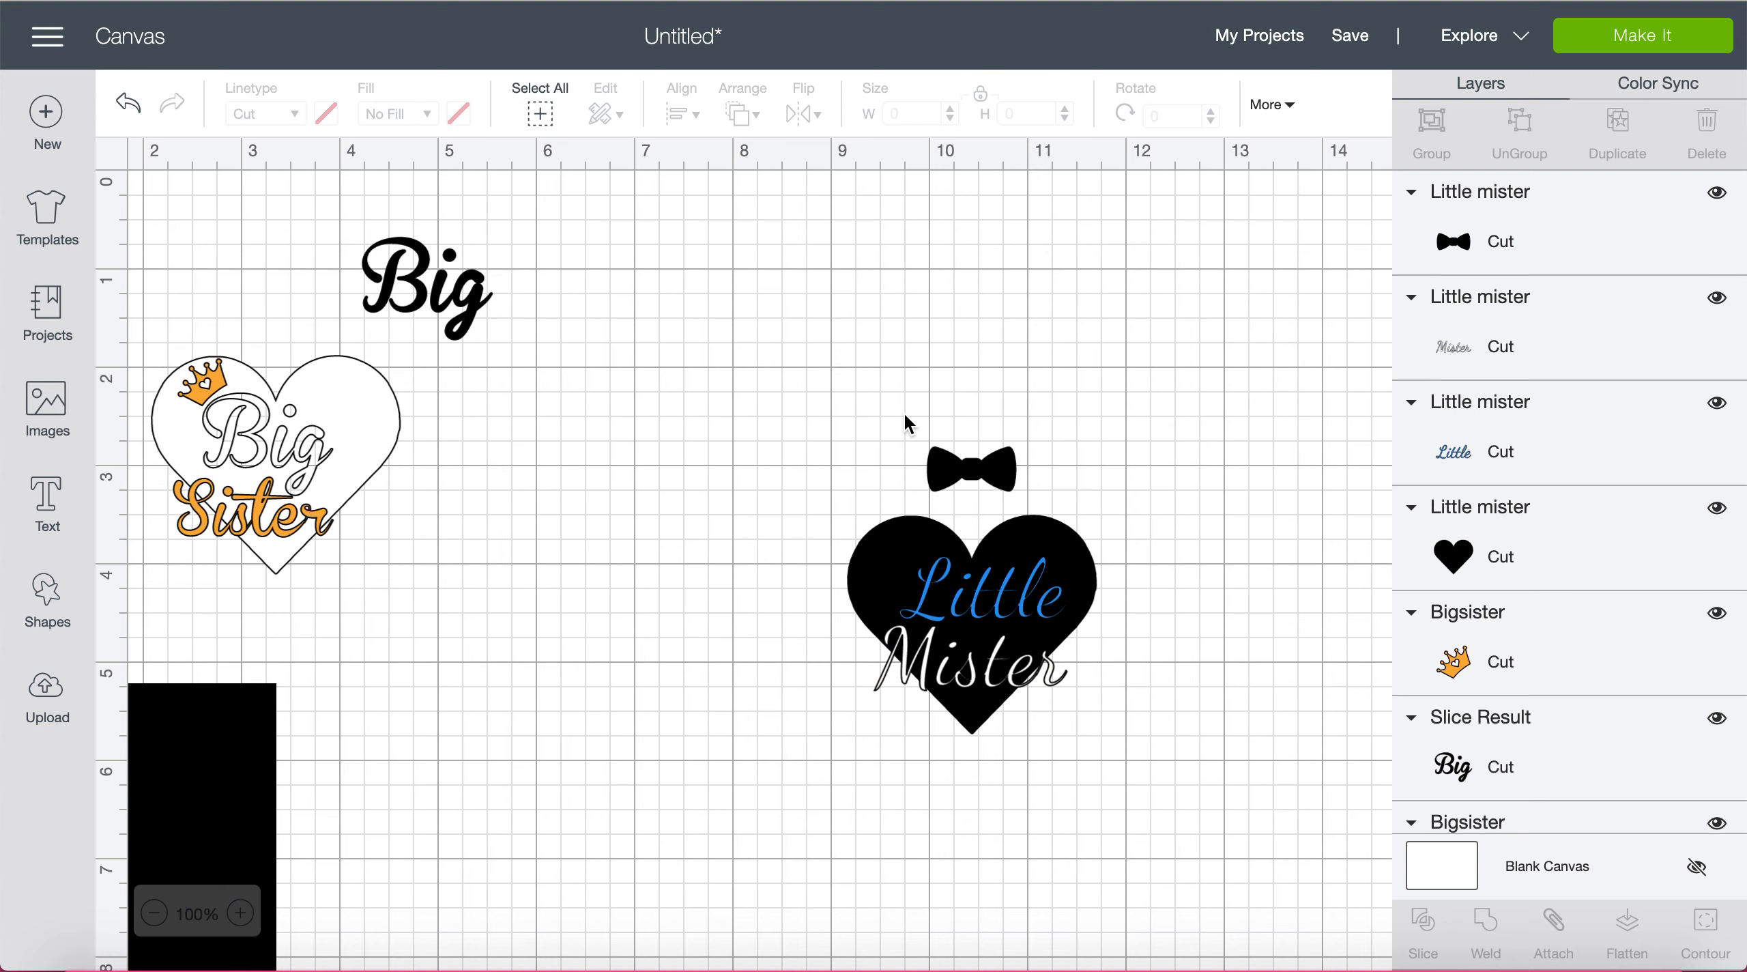
# Step: Select all the Little mister pieces together and enlarge them to about 3.63 by 4.18 inches
pyautogui.moveTo(915, 415); pyautogui.dragTo(1122, 767)
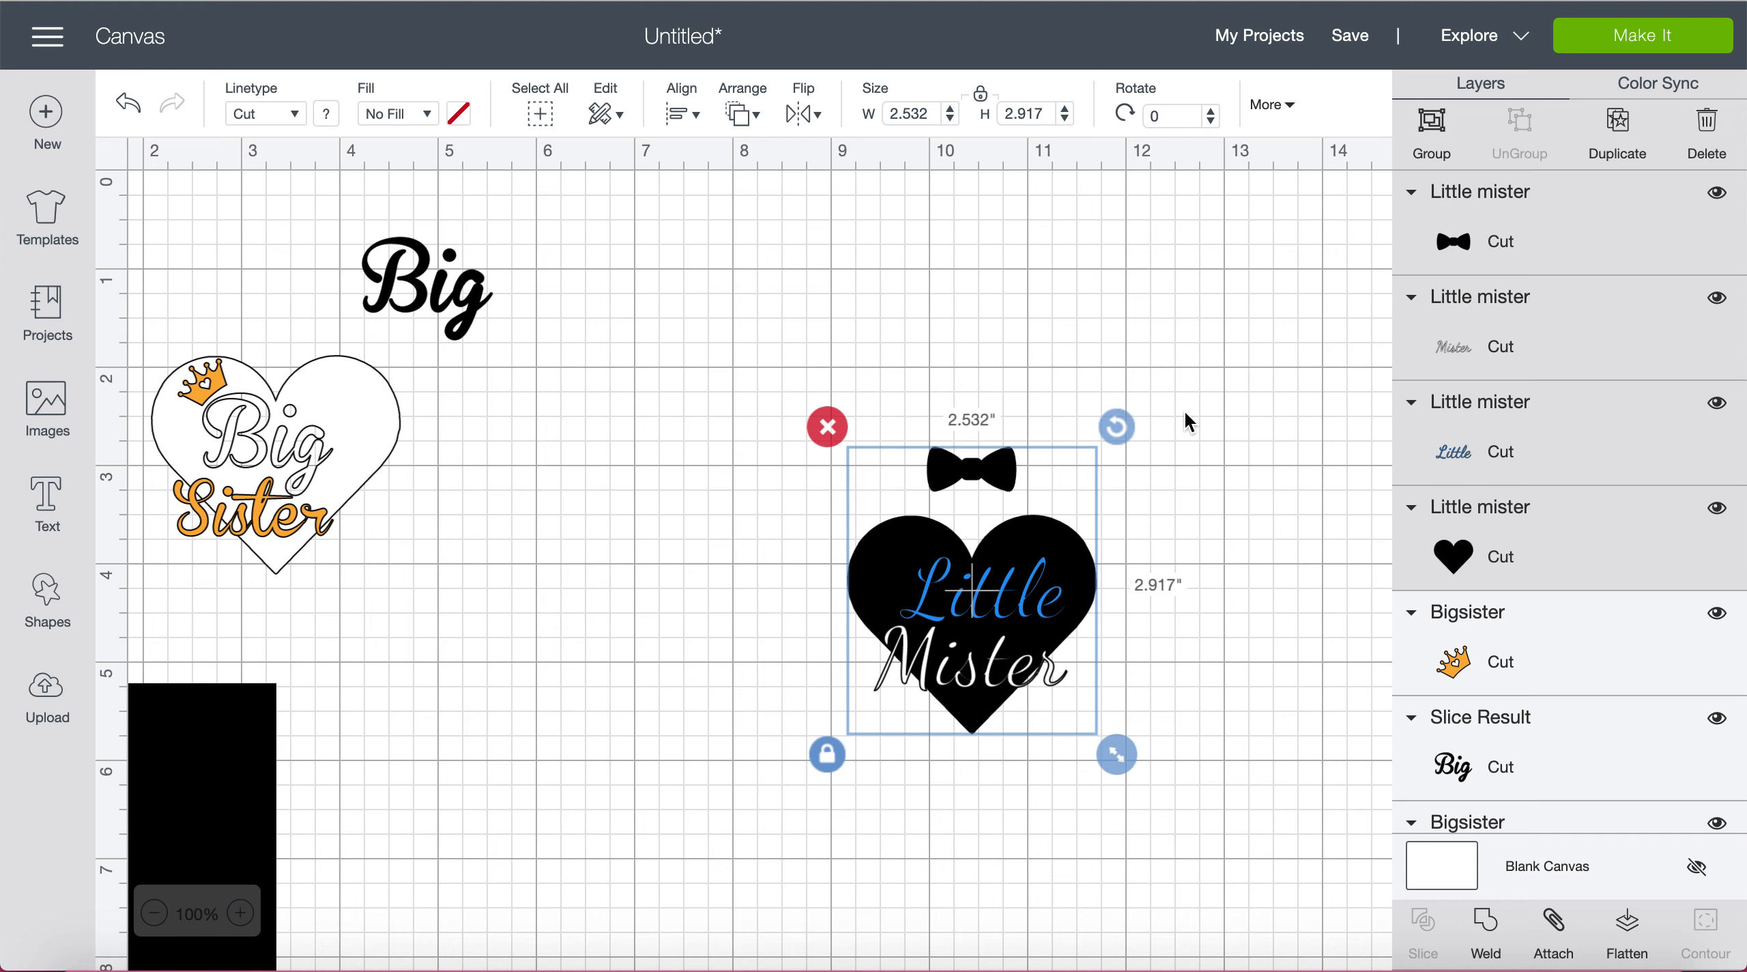
pyautogui.click(1181, 536)
pyautogui.moveTo(765, 402); pyautogui.dragTo(1194, 663)
pyautogui.moveTo(1123, 764); pyautogui.dragTo(1349, 890)
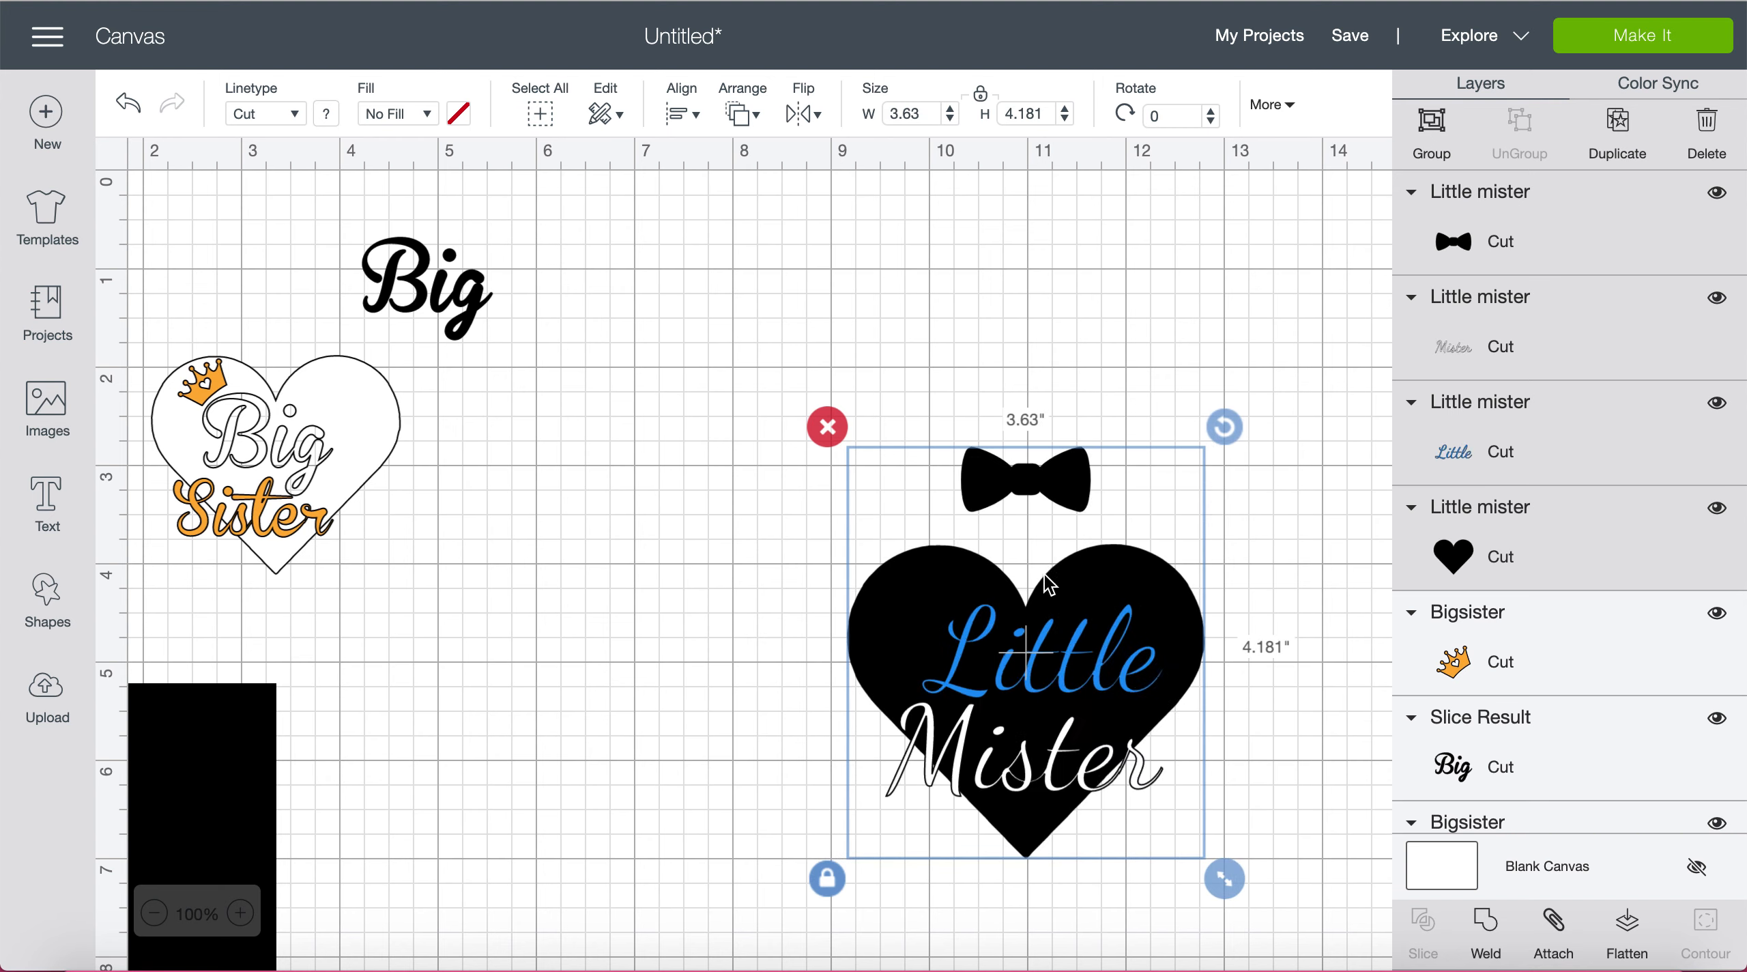
pyautogui.click(1000, 382)
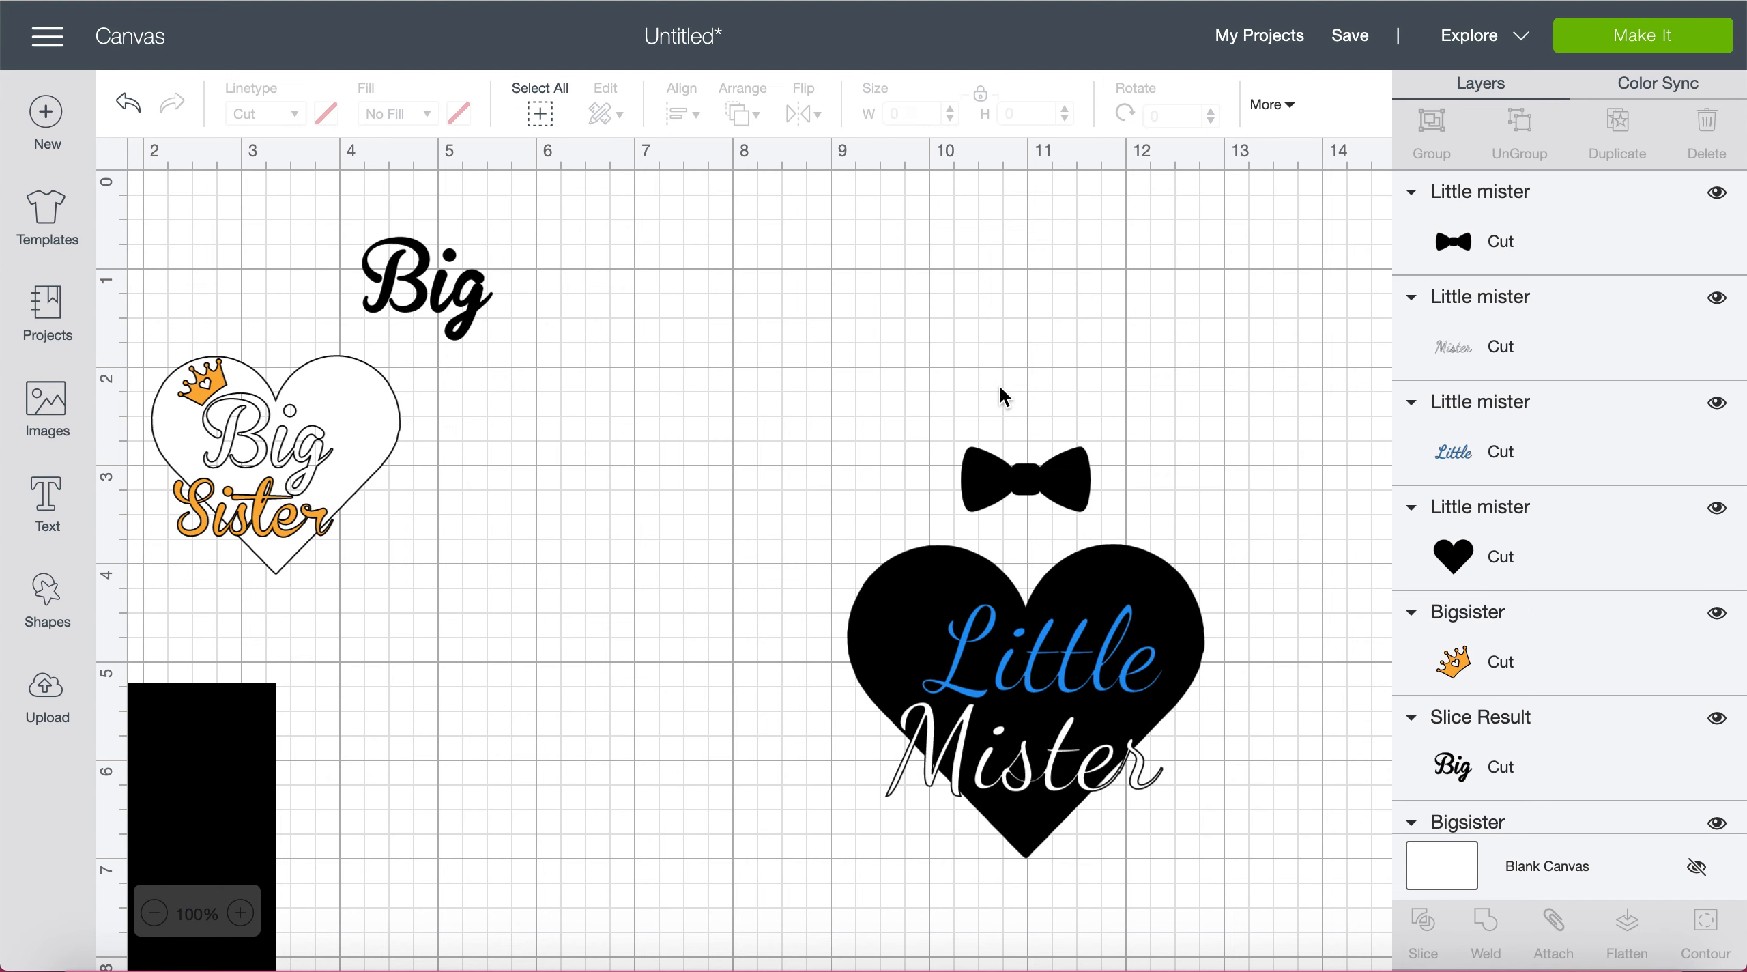
# Step: Select the word "Little" on the enlarged black heart
pyautogui.click(1054, 657)
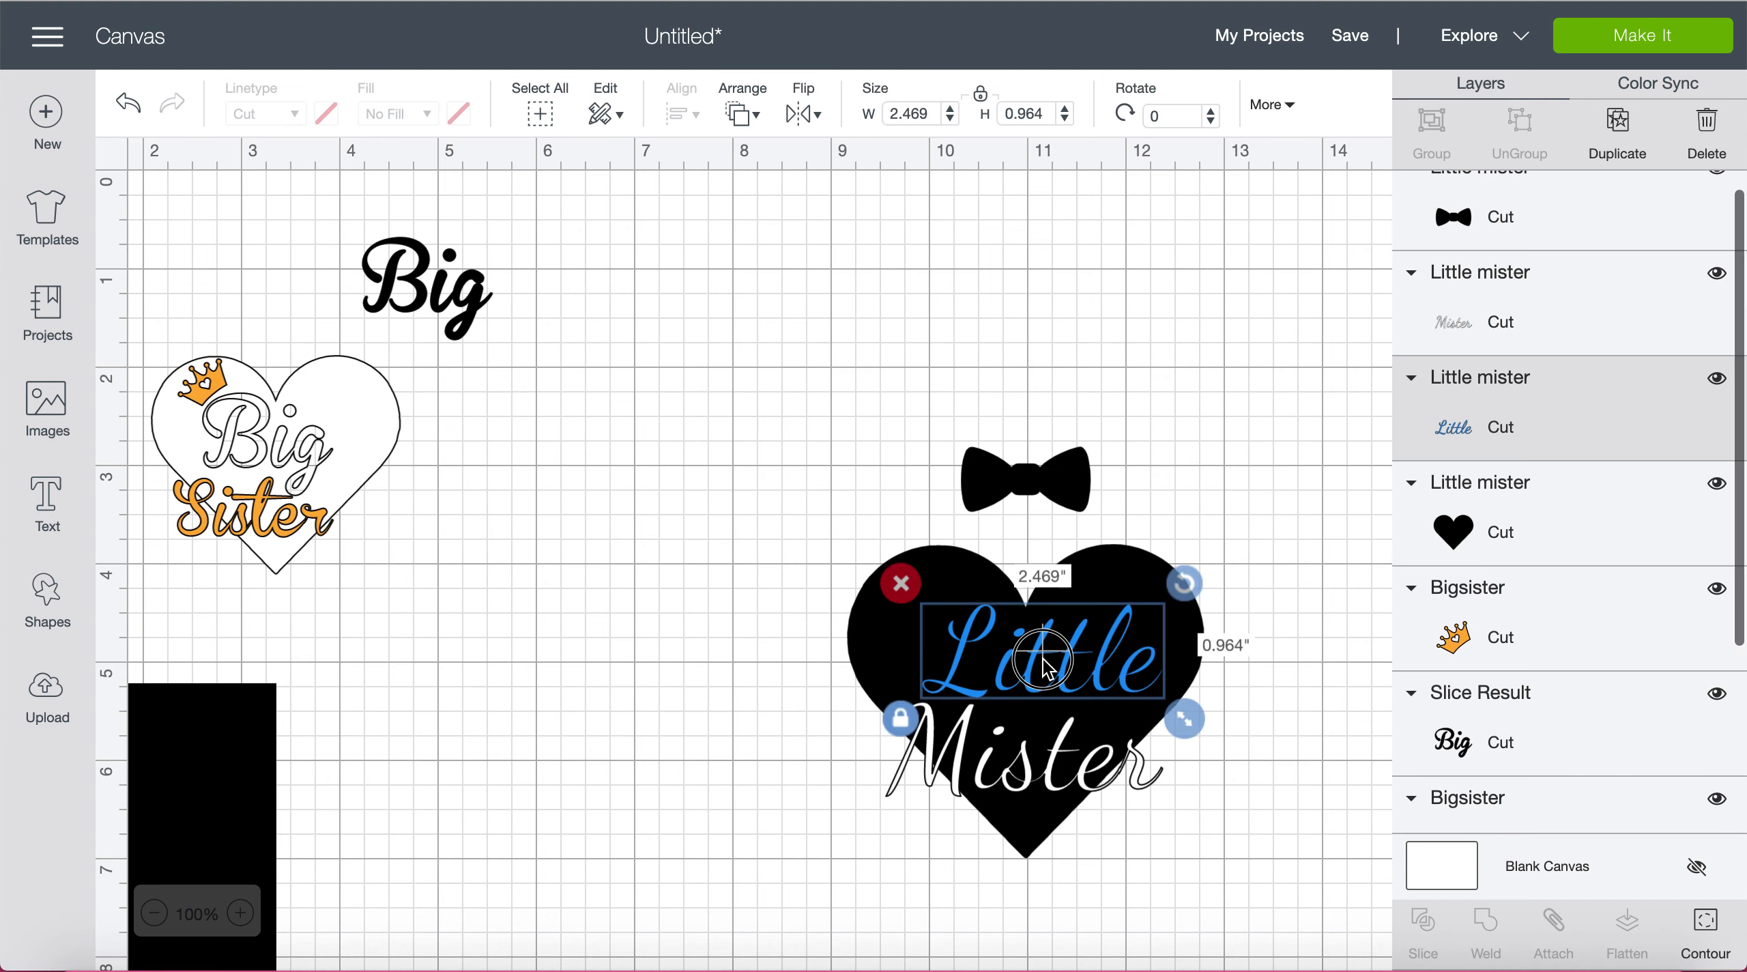